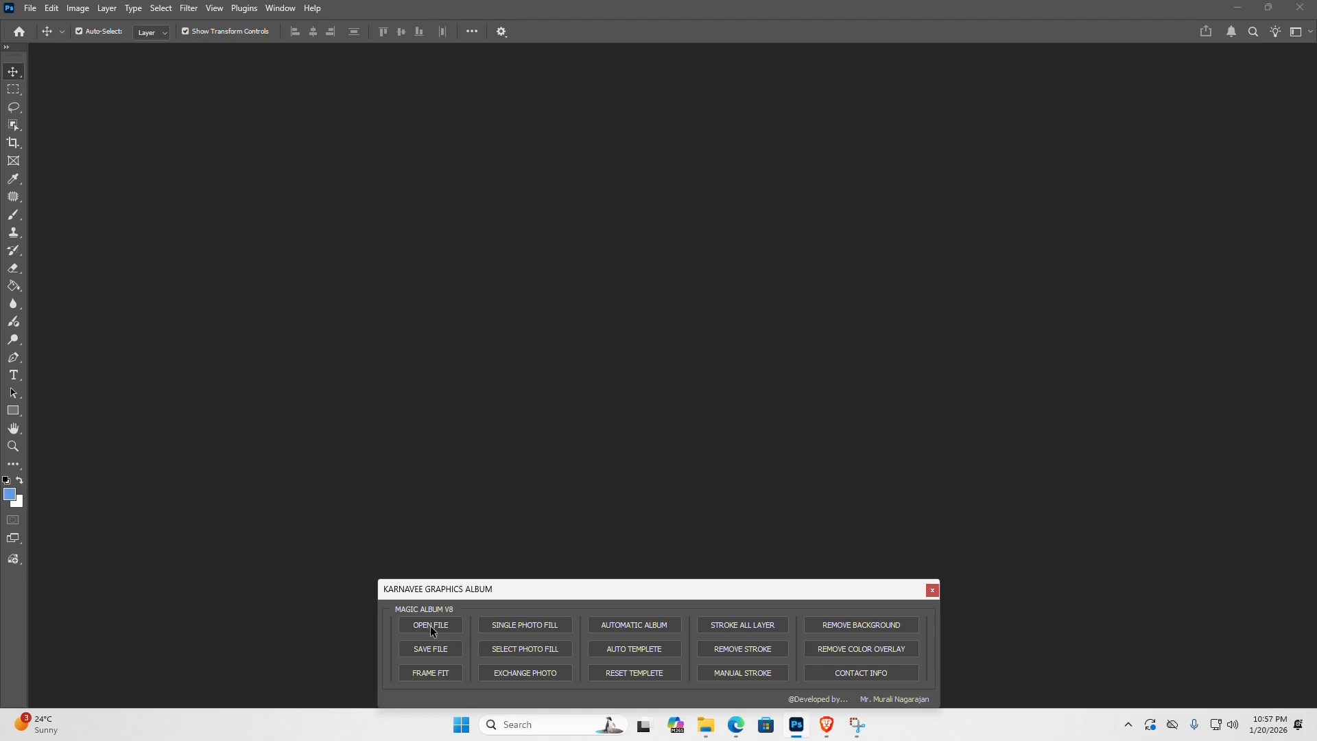
- Open the 001.psd album template from the Psd Templetes folder in Karnavee Album on the Desktop
click(434, 626)
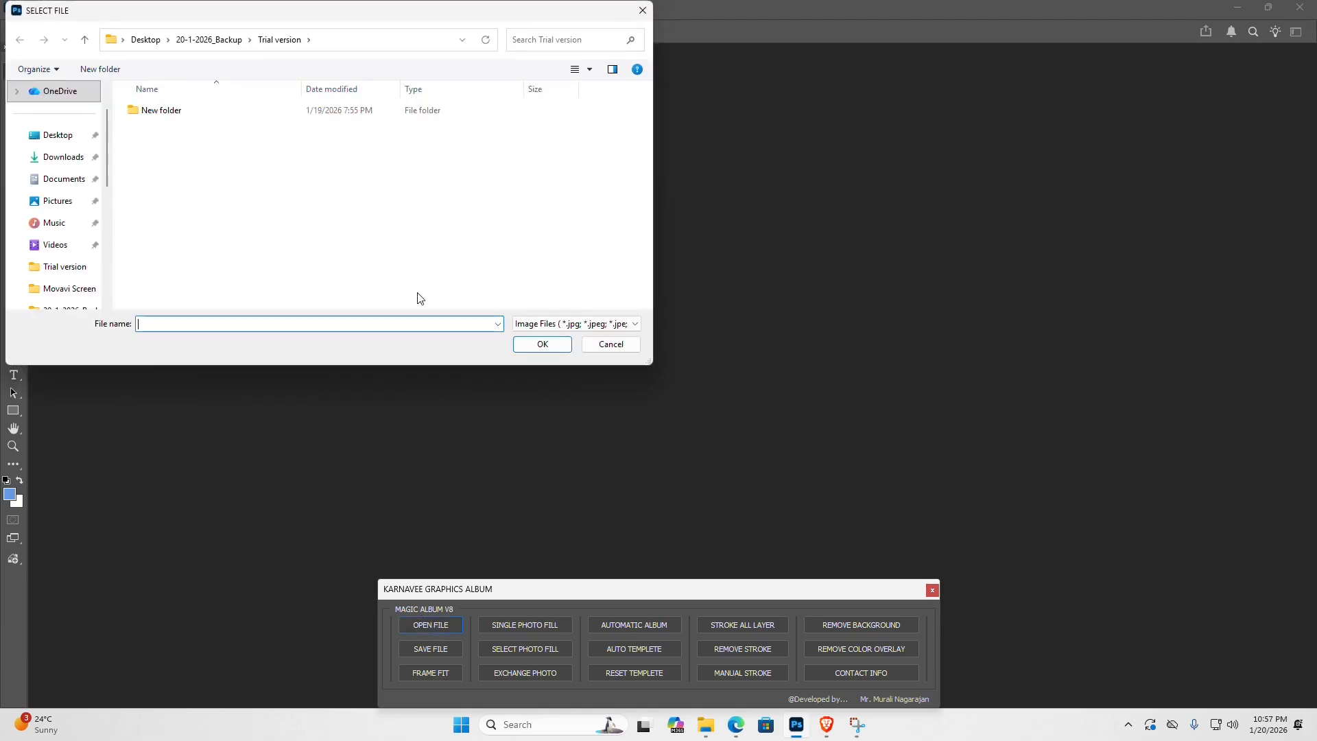
click(50, 144)
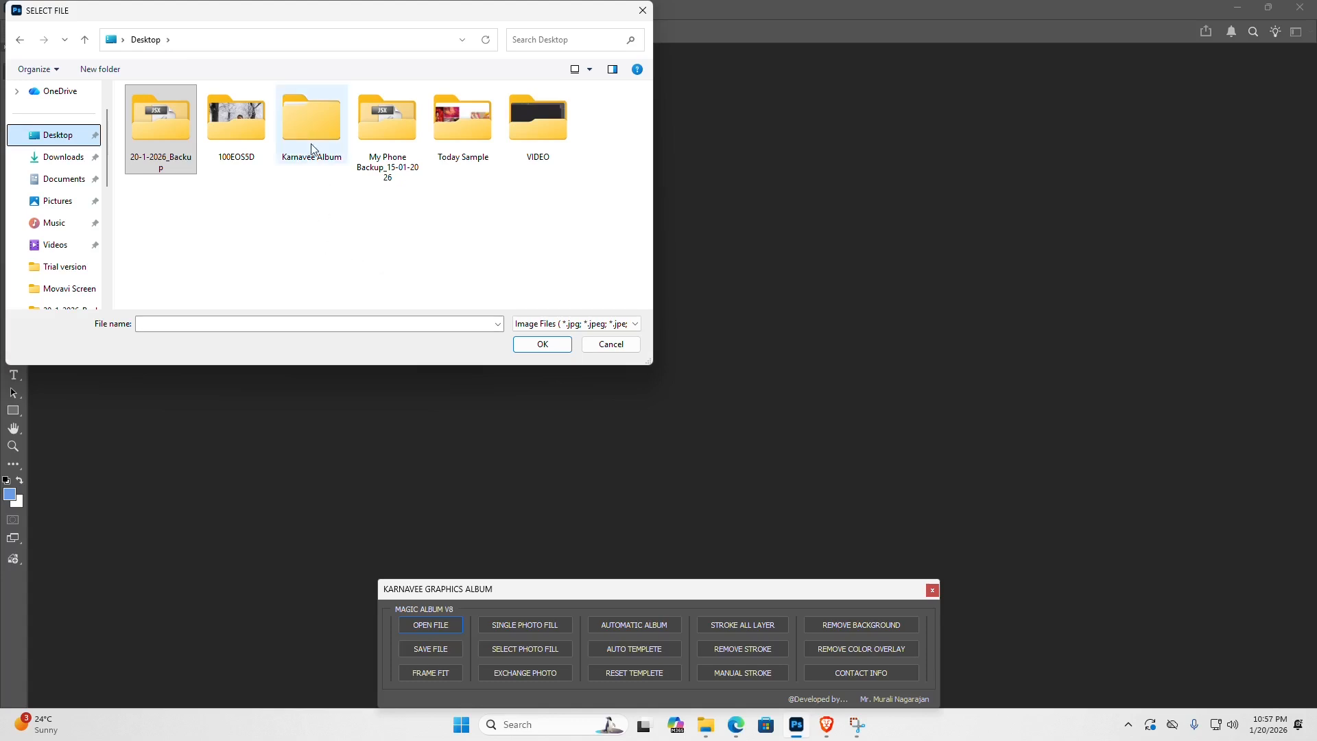
double_click(312, 120)
double_click(164, 171)
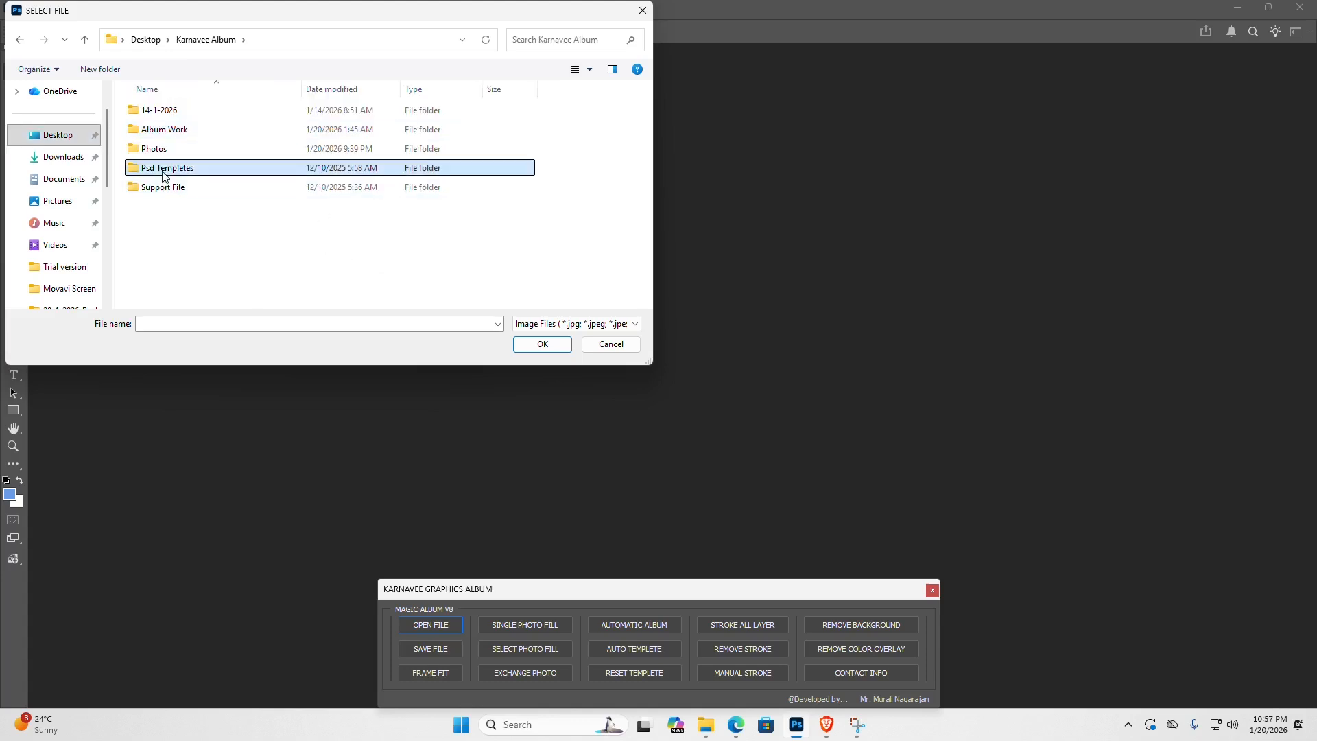
double_click(157, 142)
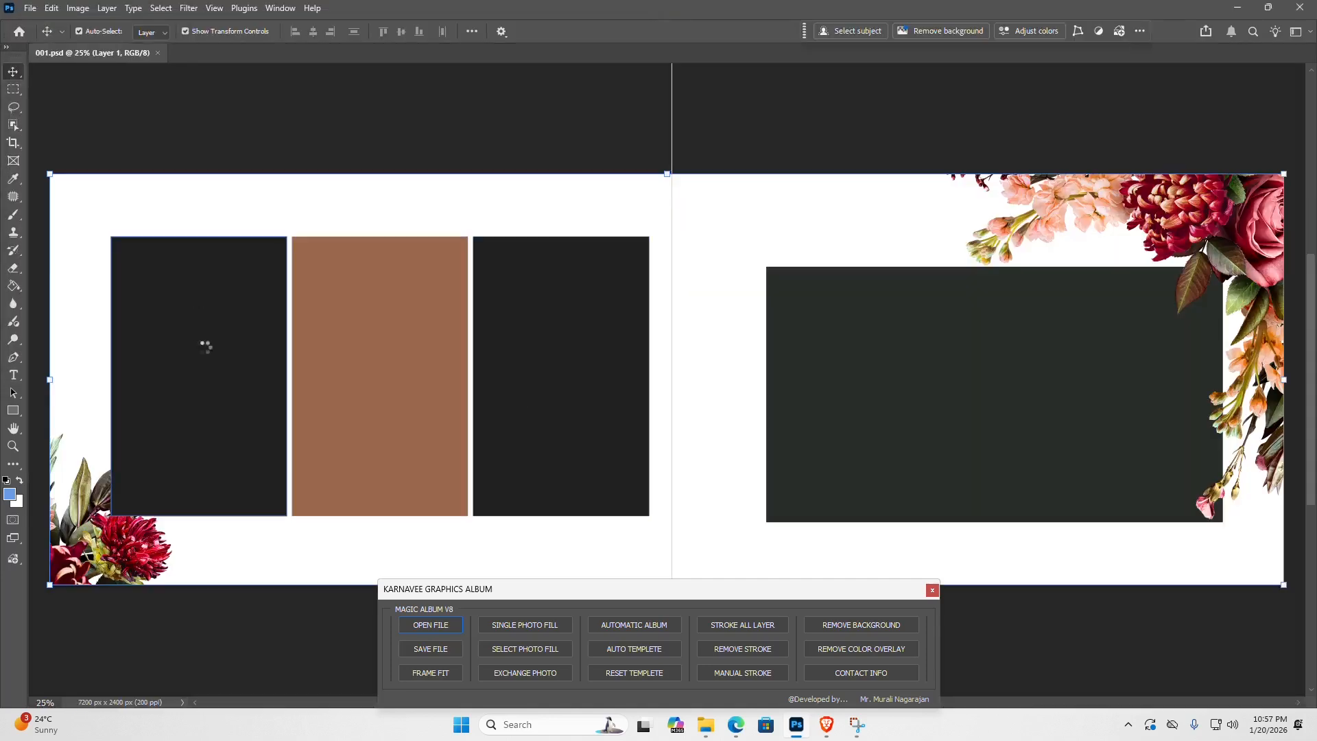
- Examine the spread's three vertical photo placeholders and its horizontal placeholder by selecting each one in turn
click(205, 347)
click(424, 397)
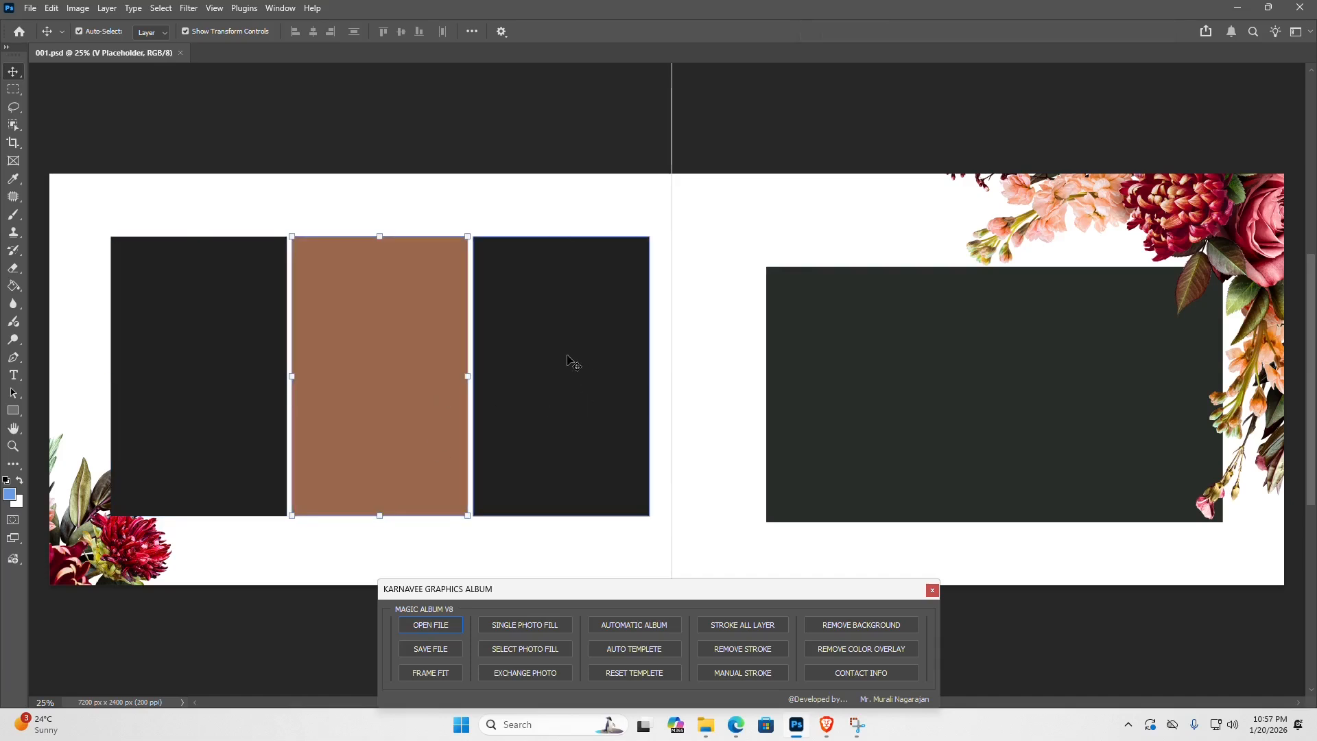
click(808, 434)
click(206, 363)
click(389, 374)
click(557, 376)
click(969, 379)
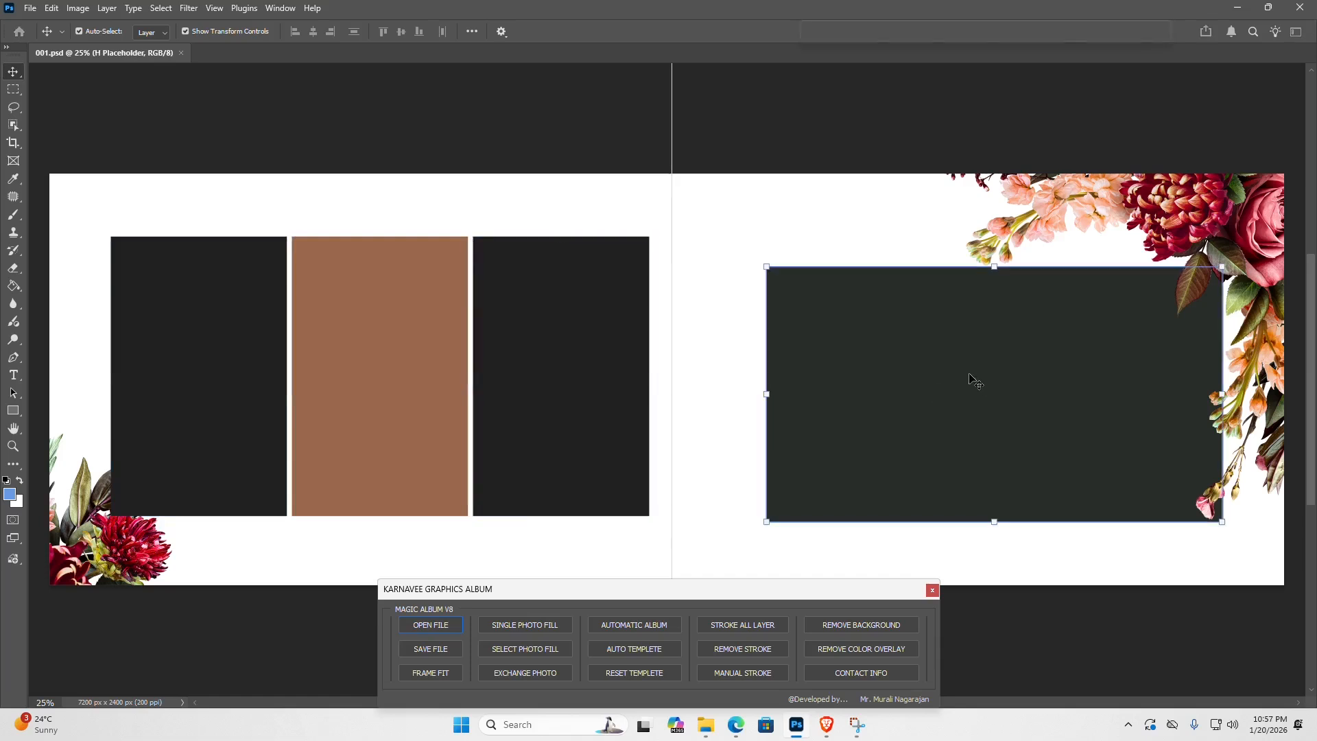
click(185, 351)
click(377, 367)
click(556, 357)
click(961, 408)
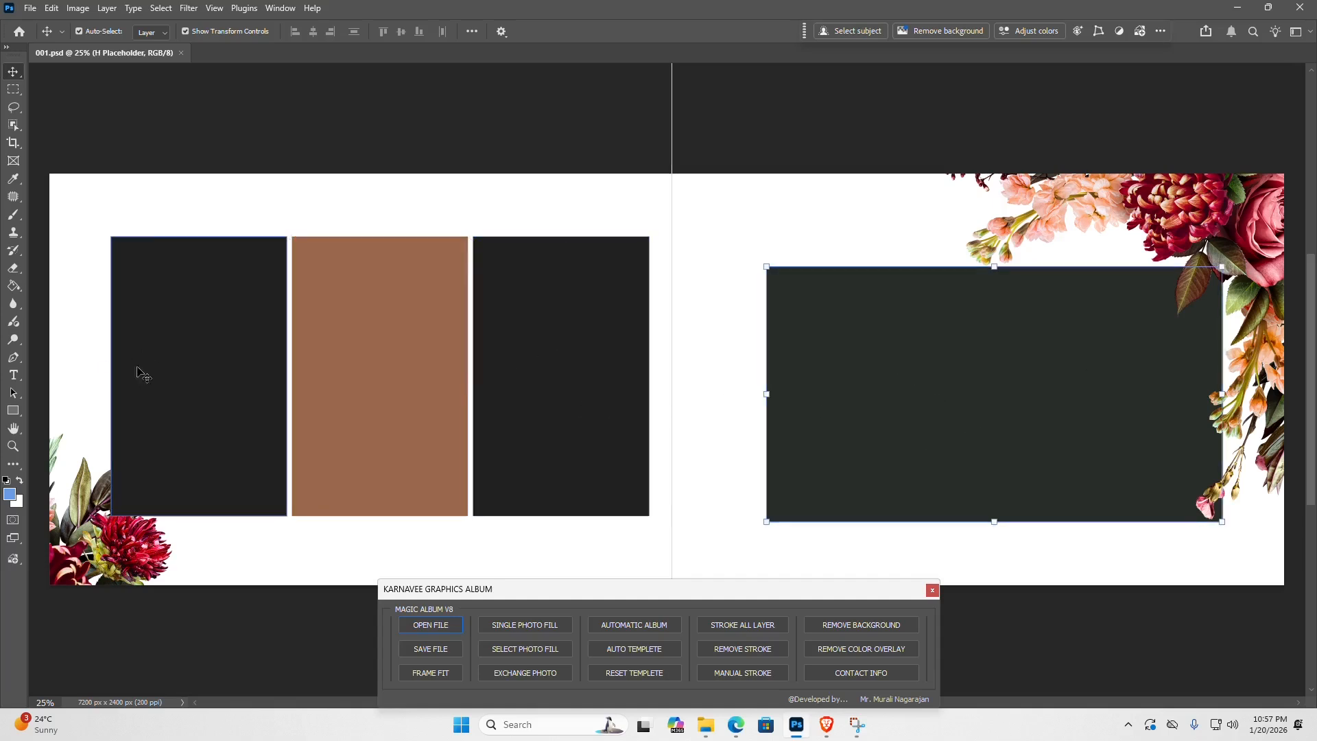
- Fill all four selected placeholders with photos 001, 018, 019 and 020 from Karnavee Album's Photos folder using Select Photo Fill
click(191, 369)
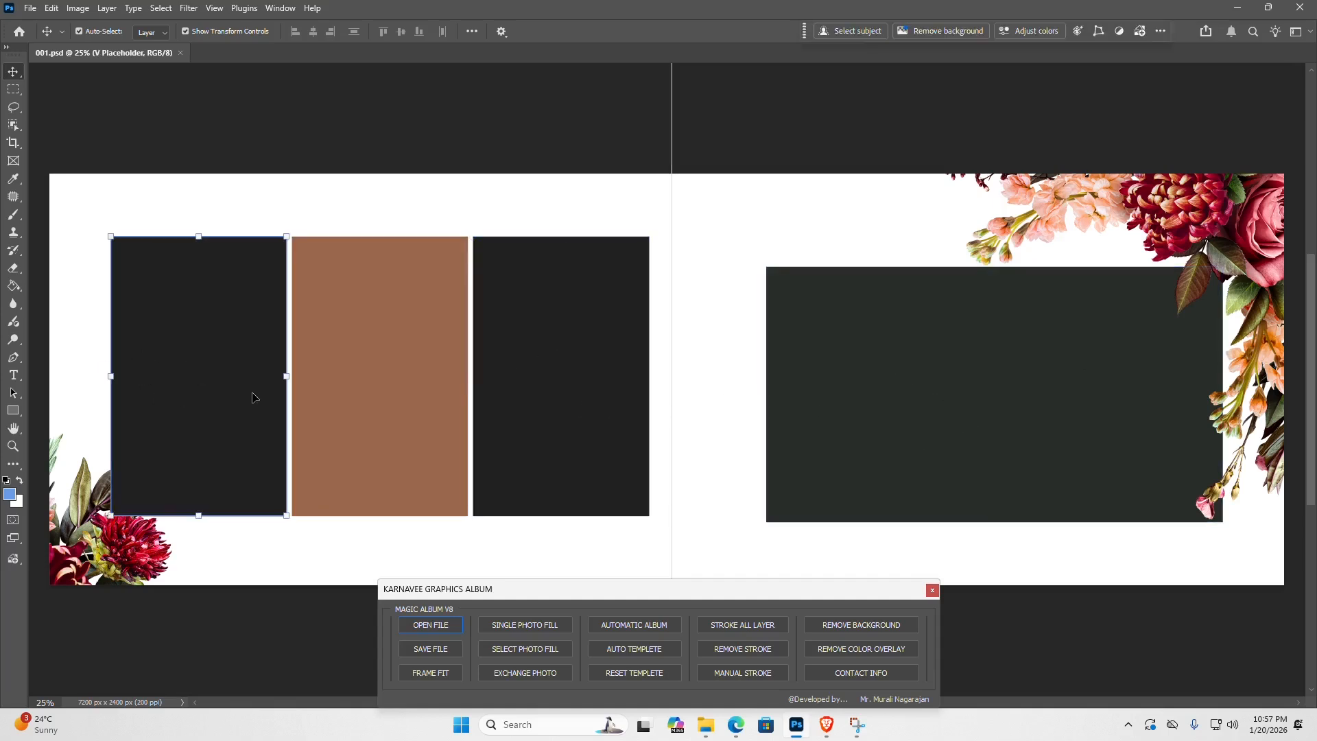
shift+click(356, 377)
shift+click(554, 389)
shift+click(903, 400)
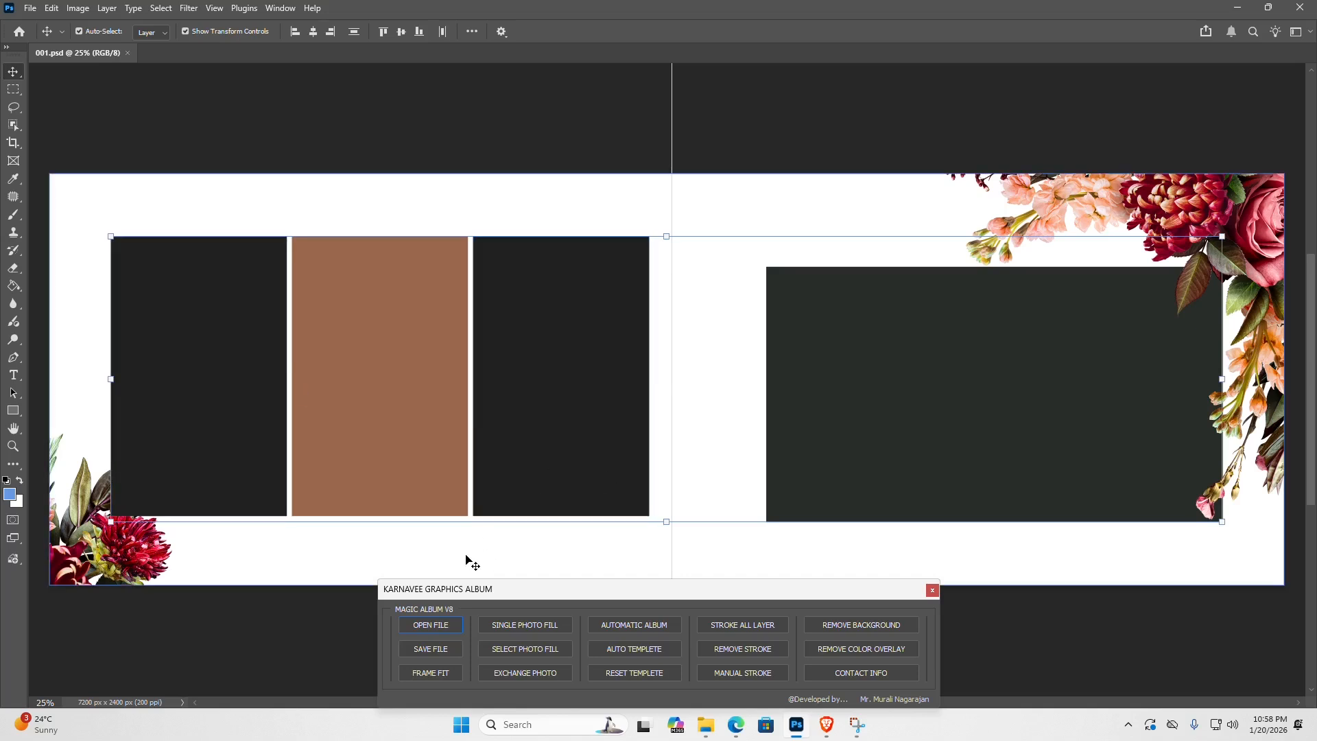
click(542, 649)
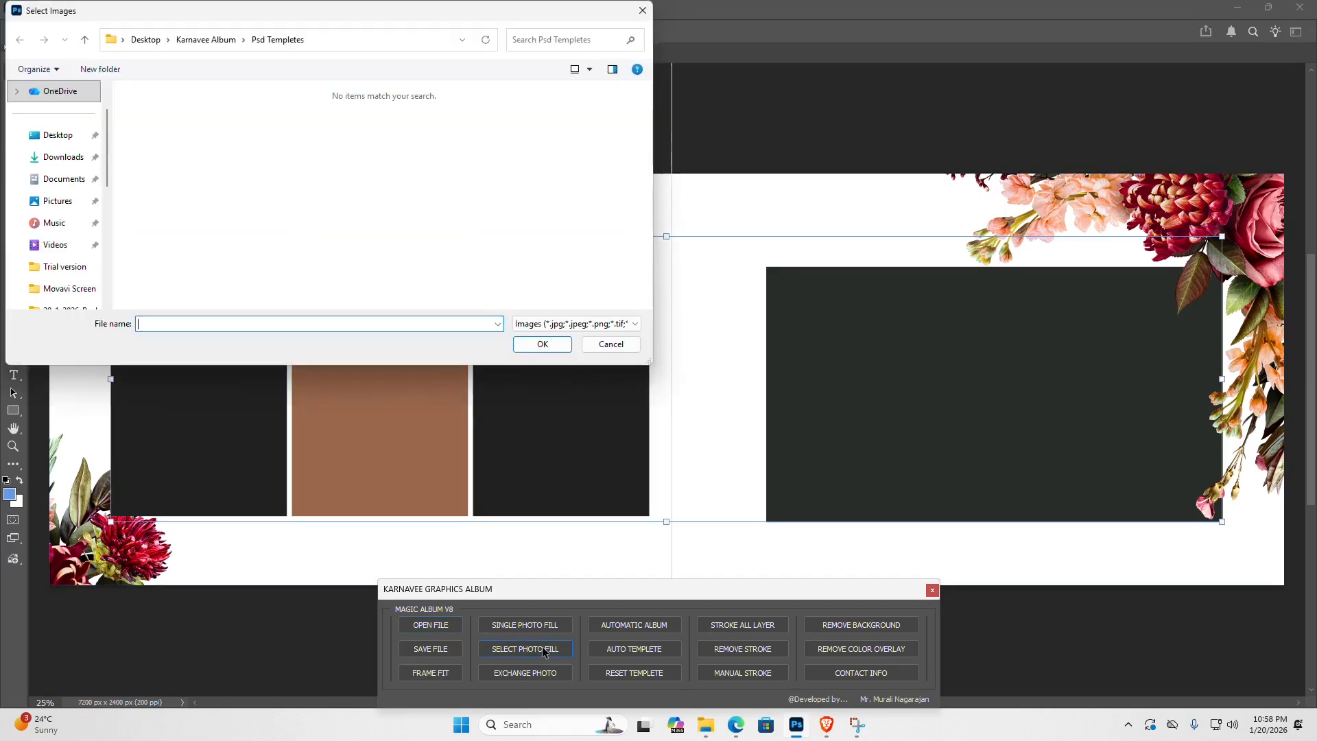
click(193, 42)
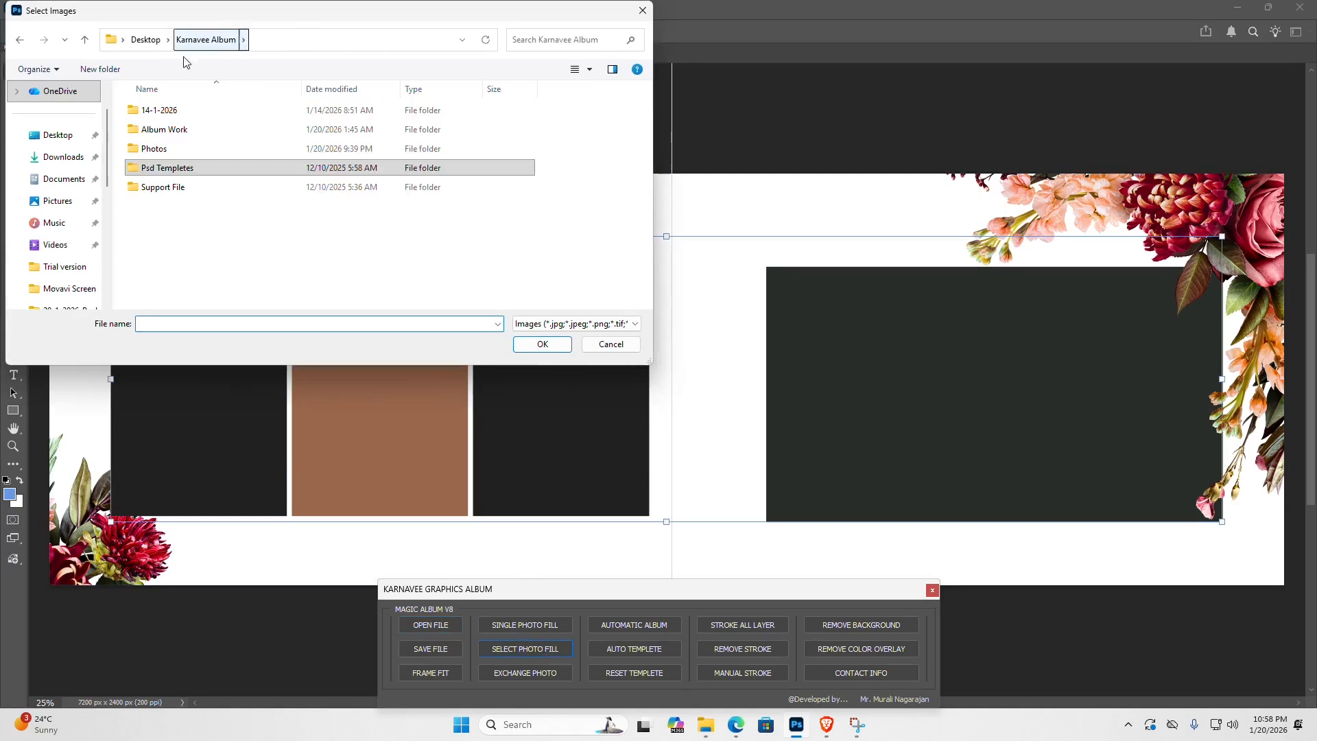
double_click(157, 150)
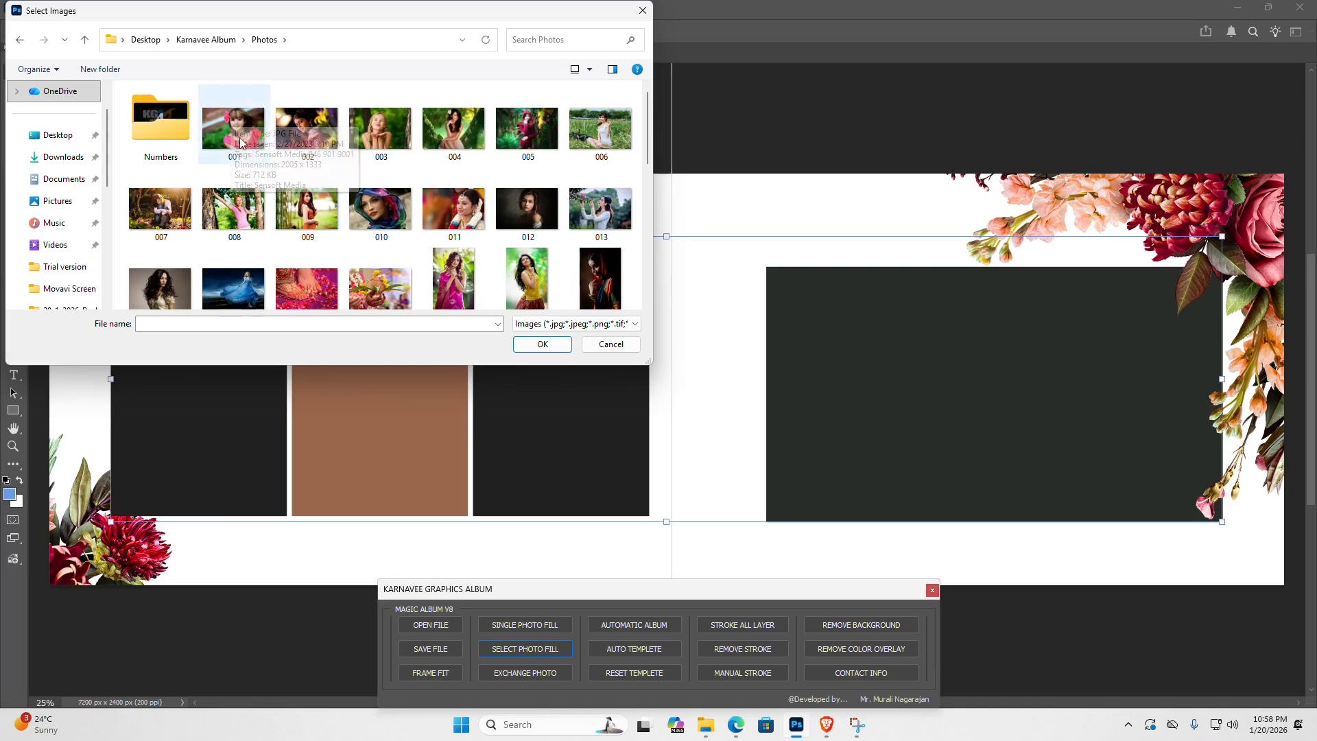
click(234, 127)
ctrl+click(453, 281)
ctrl+click(539, 274)
ctrl+click(600, 275)
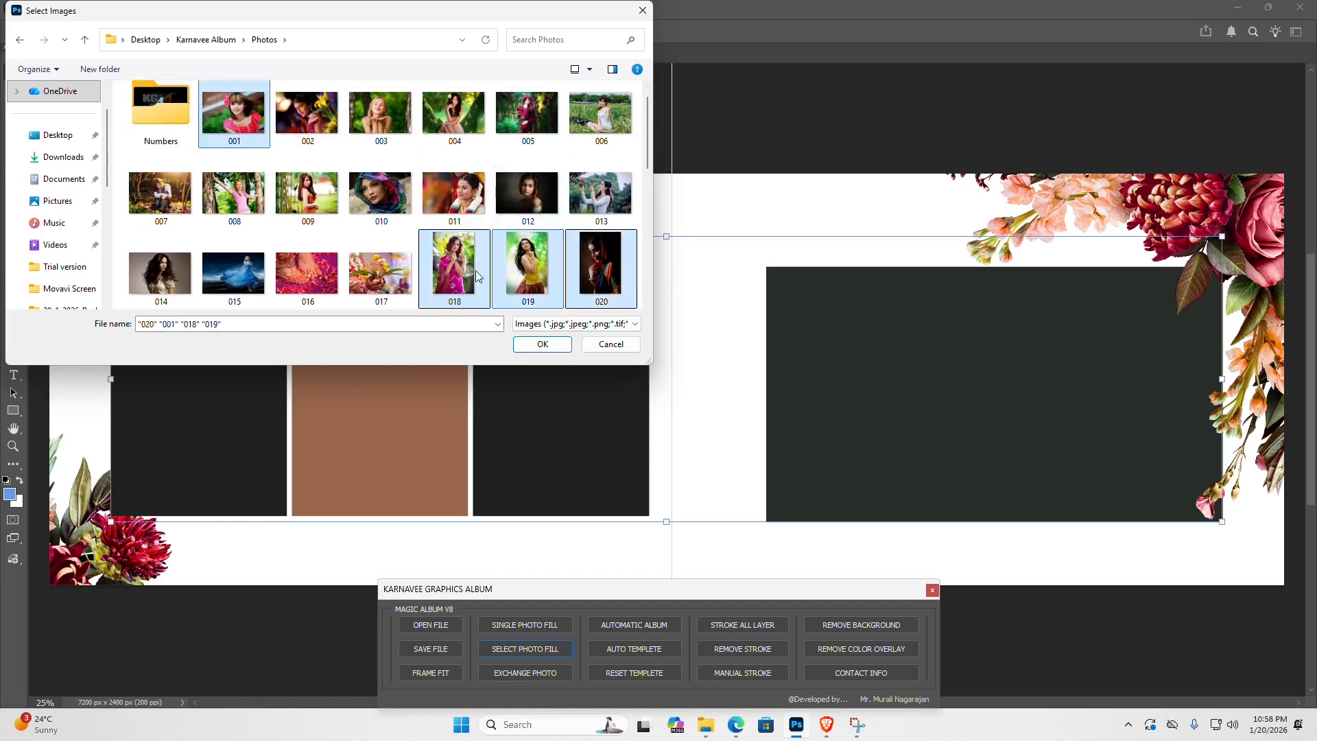
click(444, 267)
click(540, 345)
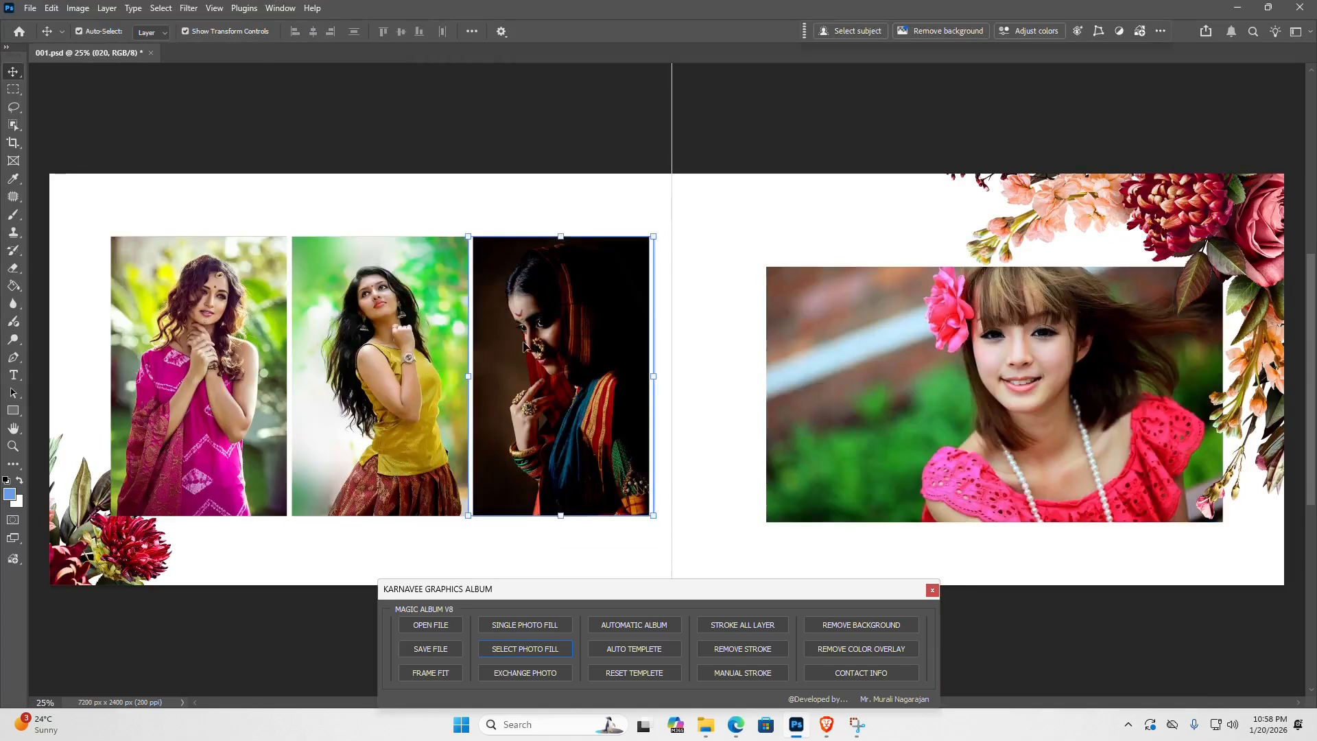
- Switch to the Photos folder in File Explorer and check the contents of its USED PHOTOS subfolder
mouse_move(702, 734)
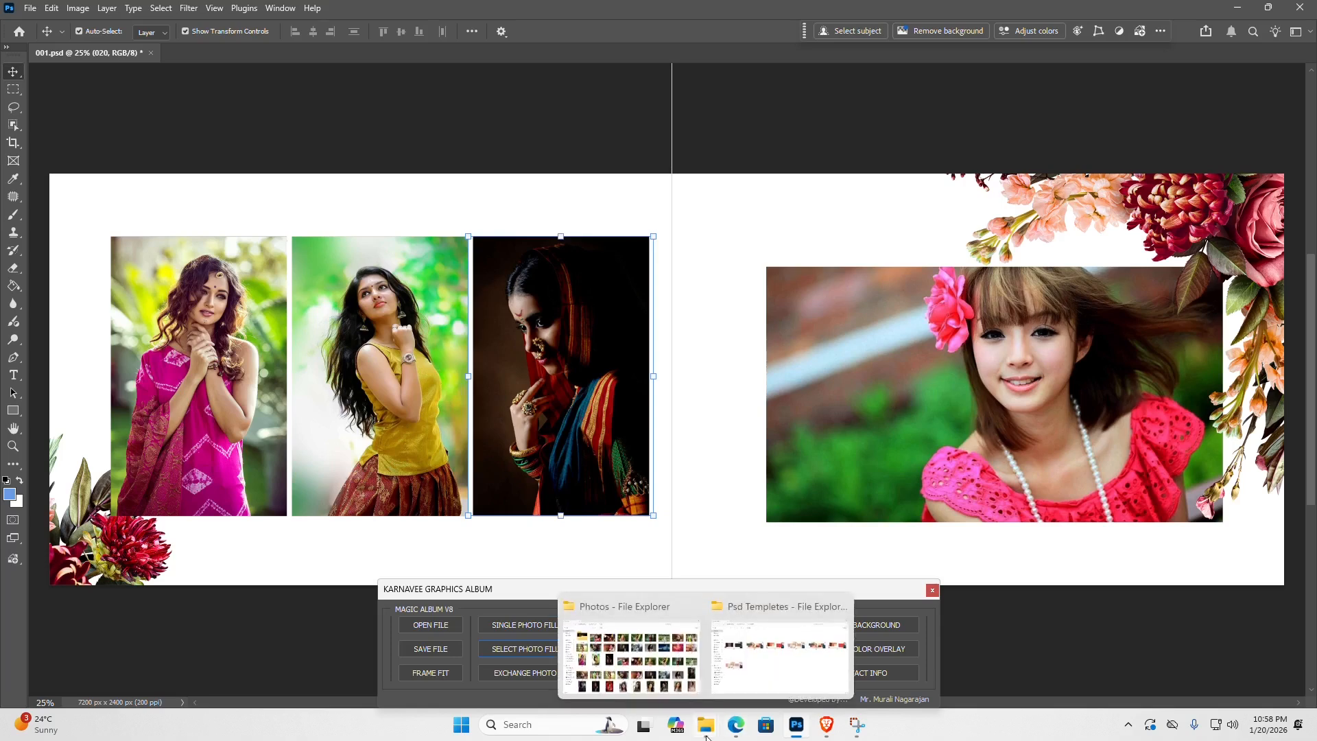
click(632, 646)
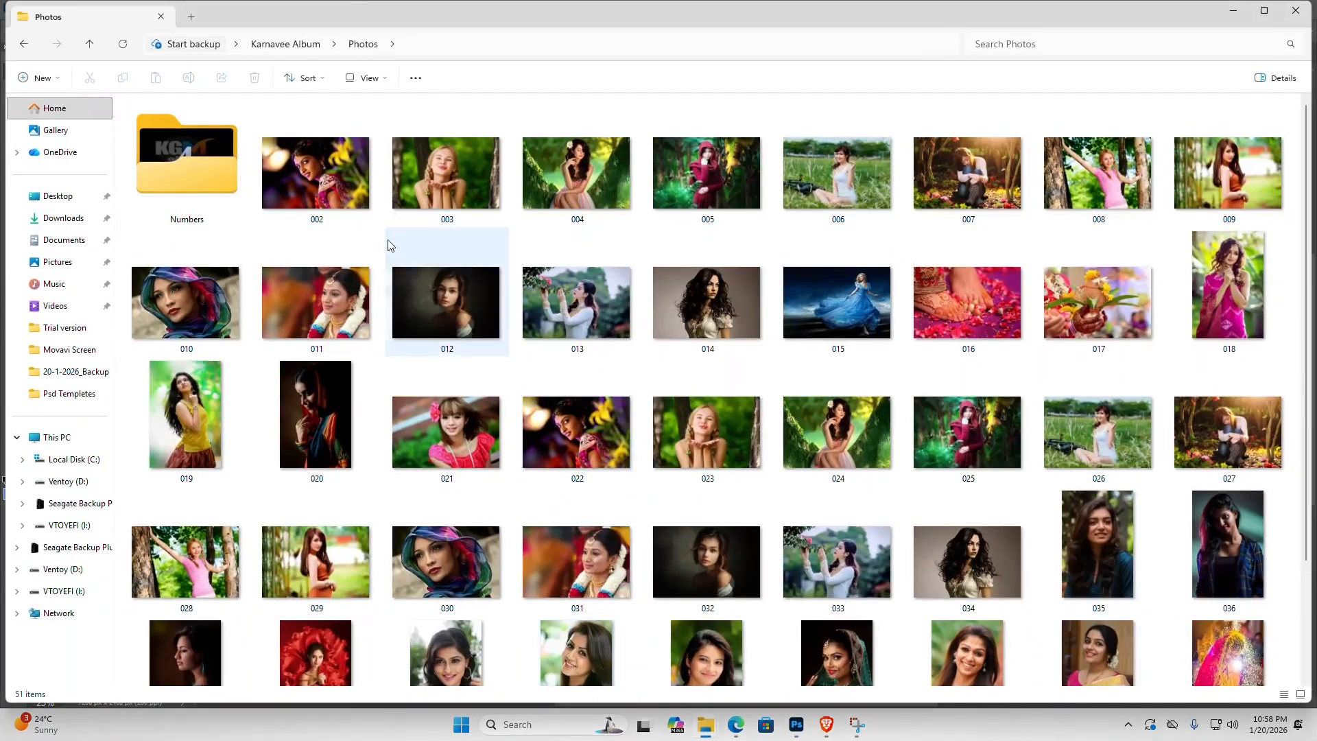
right_click(382, 235)
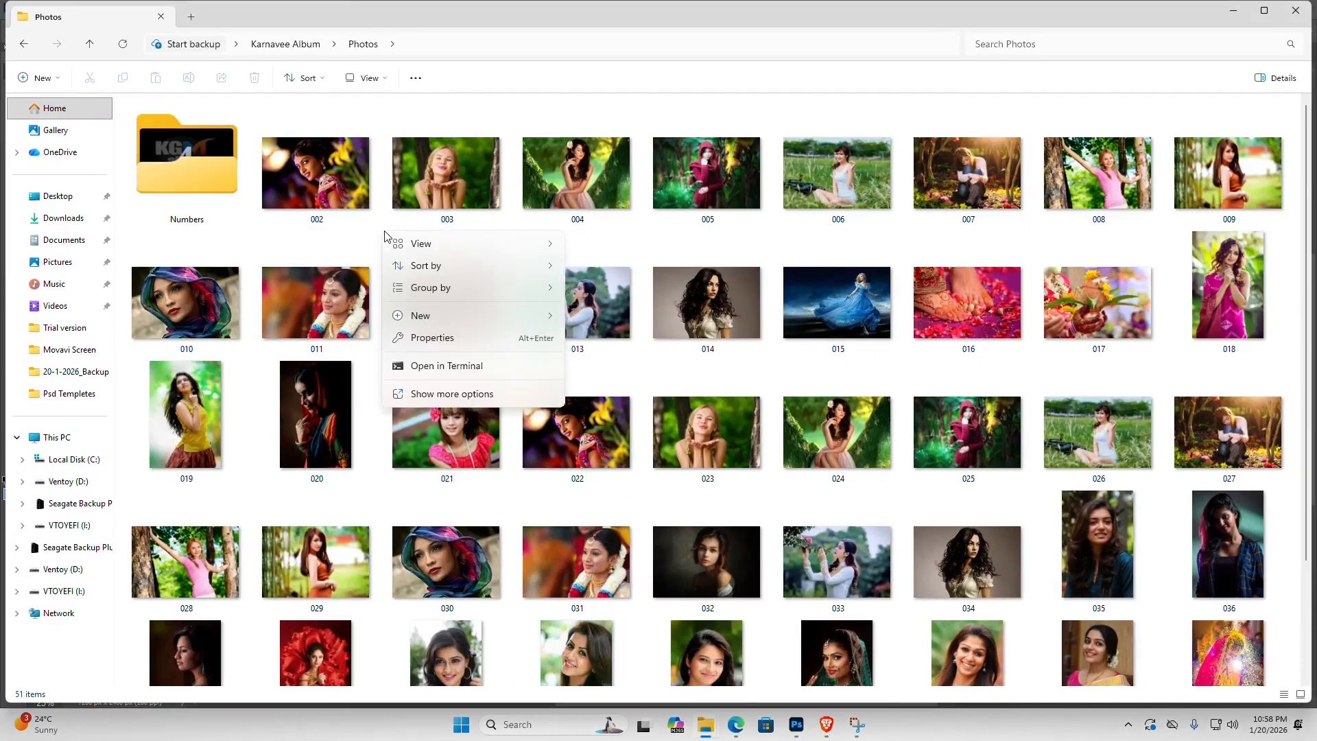
click(383, 230)
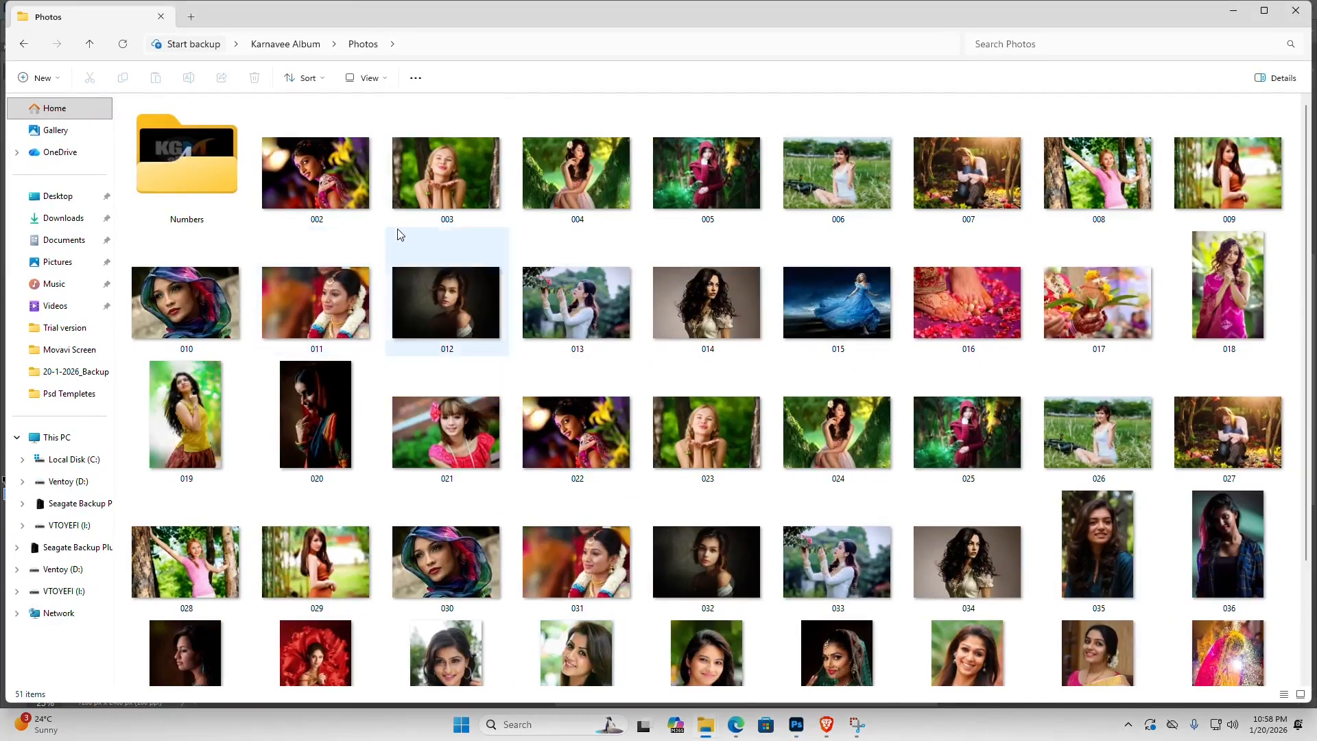
scroll(577, 432, down, 3)
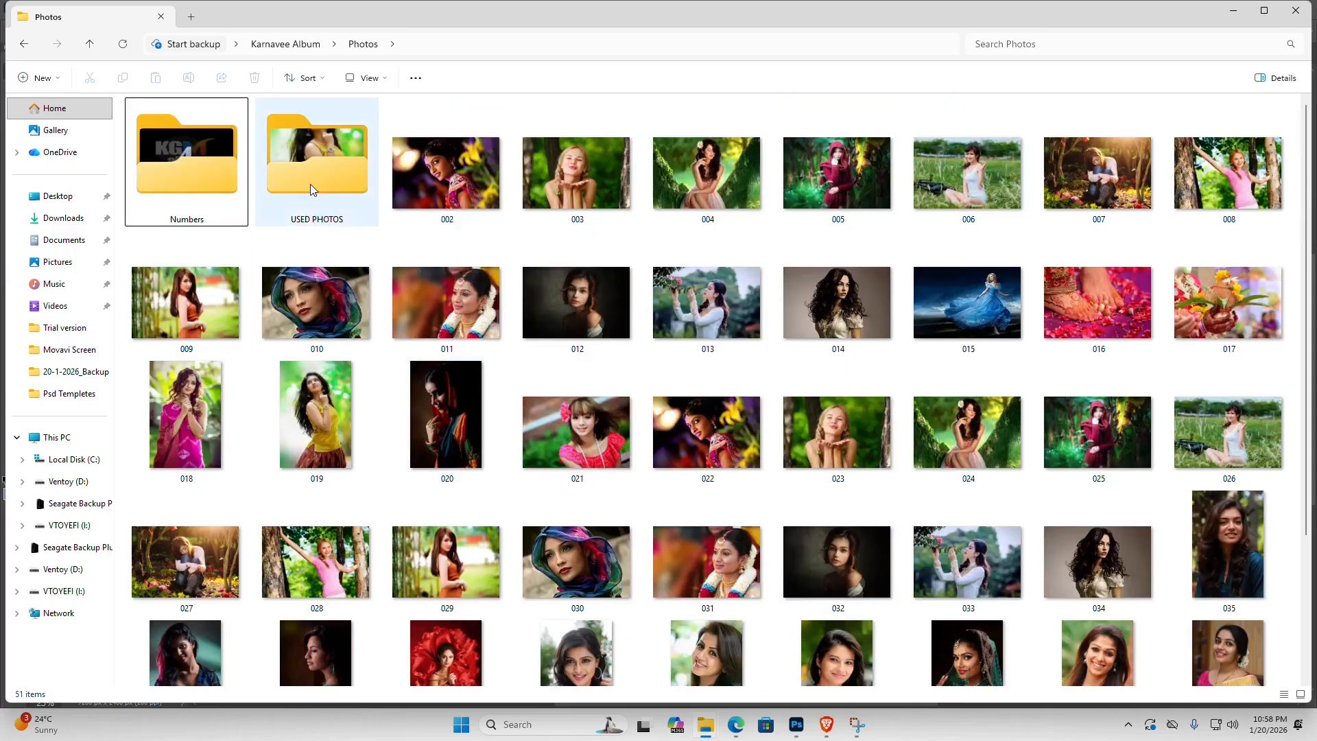
double_click(311, 183)
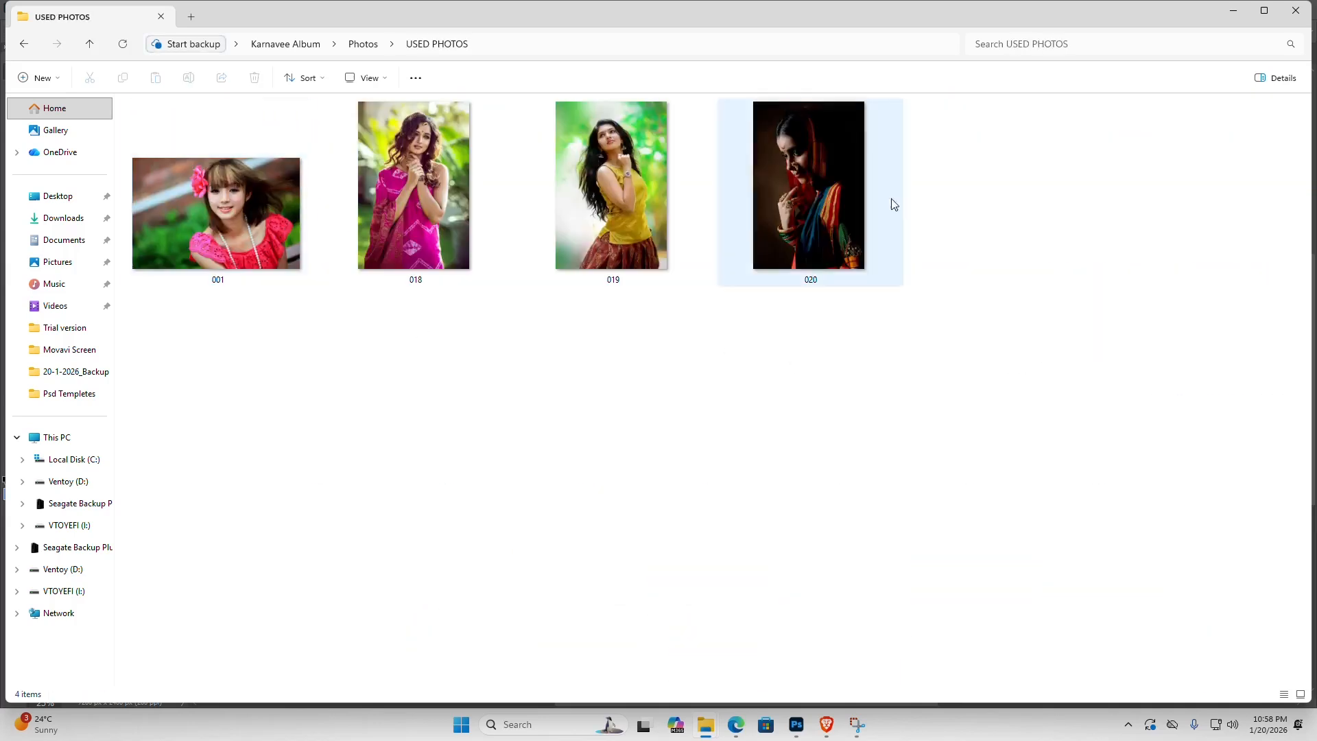
click(26, 45)
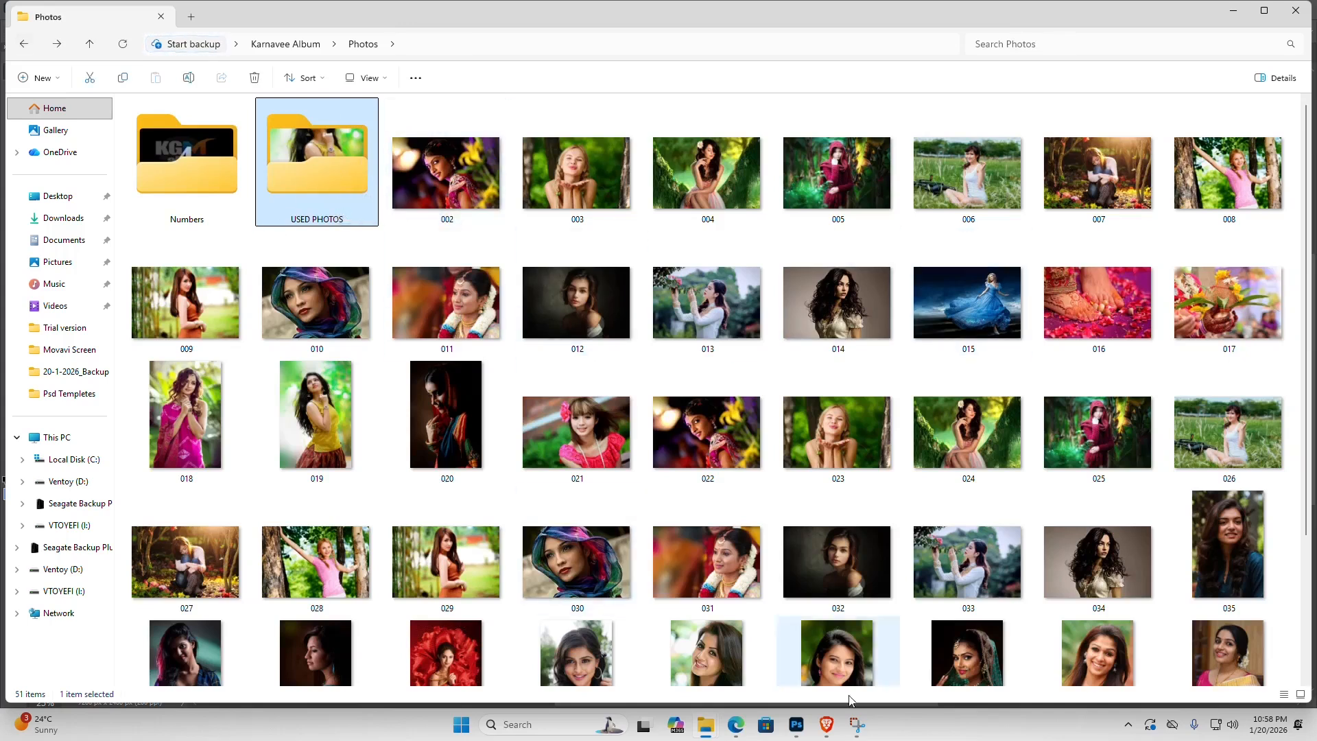
- Switch back to Photoshop and exchange the yellow-top photo in the second vertical frame with the dark portrait in the third
click(797, 728)
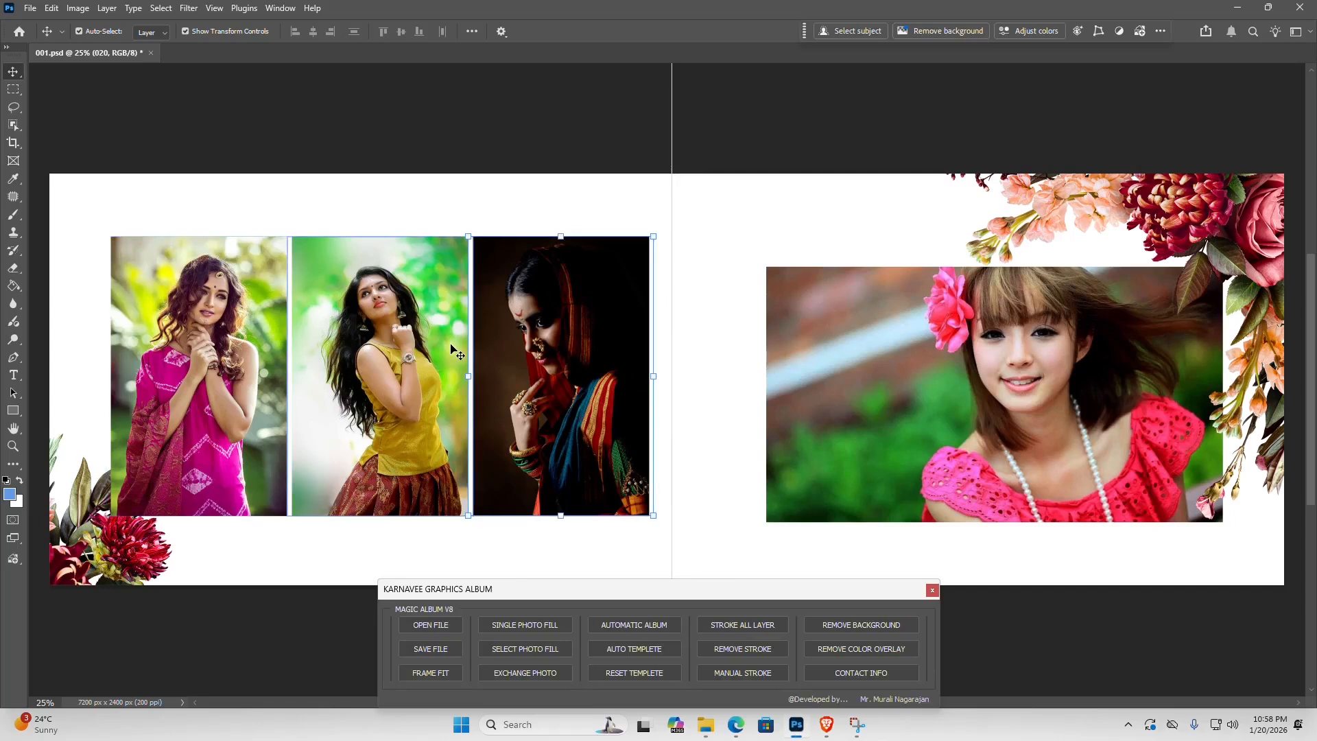
click(697, 287)
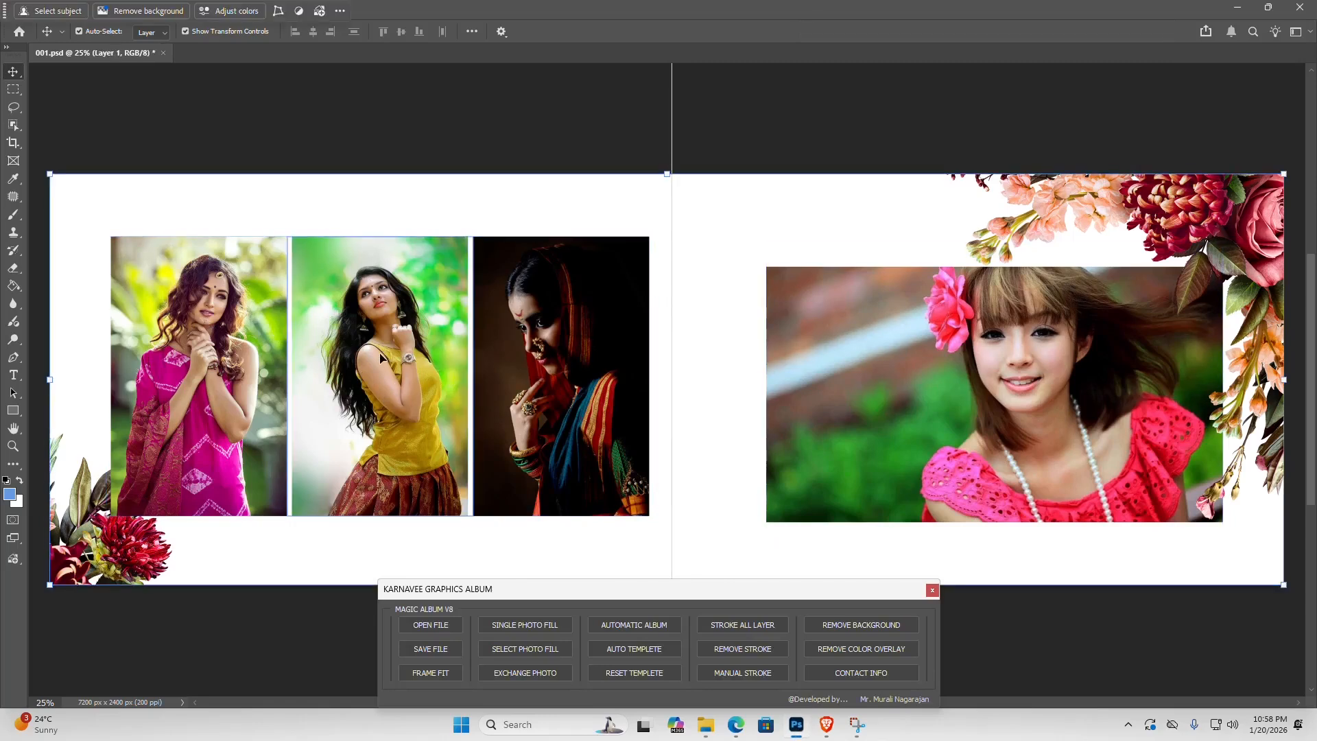
click(382, 357)
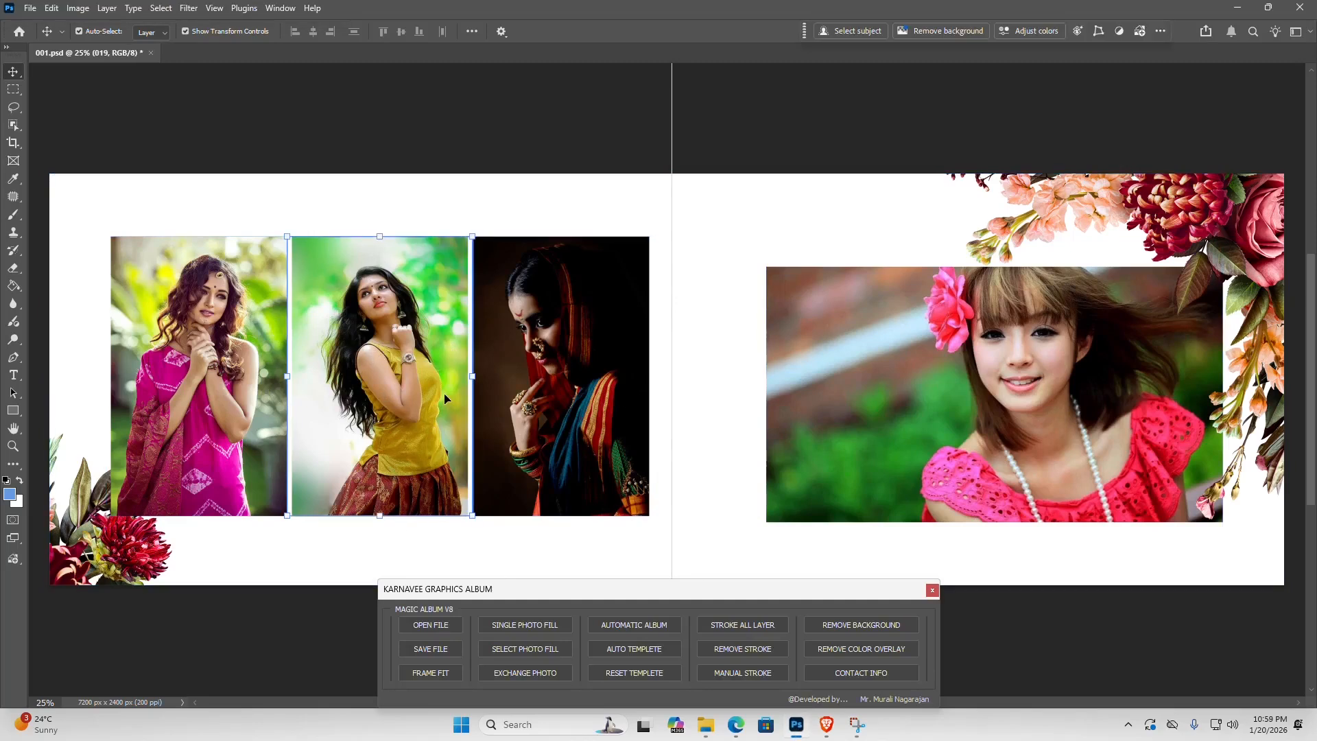
click(609, 403)
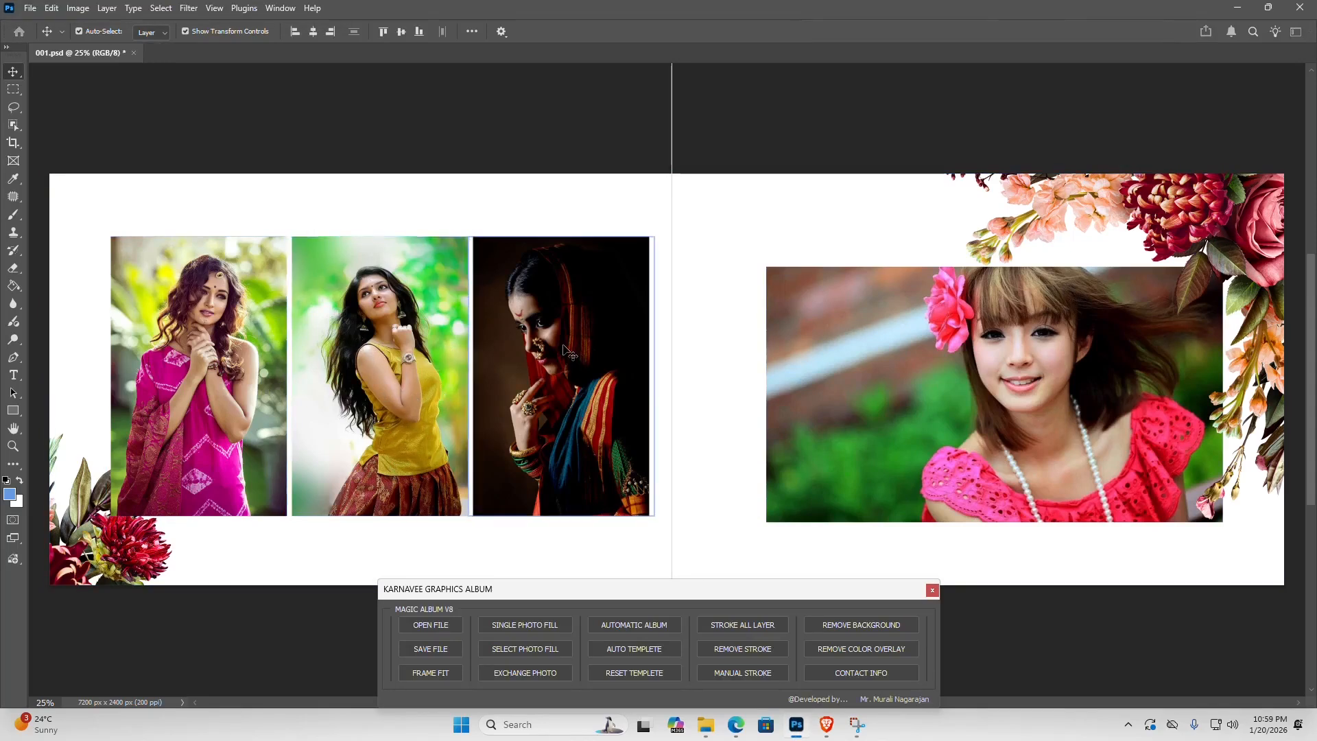
click(527, 673)
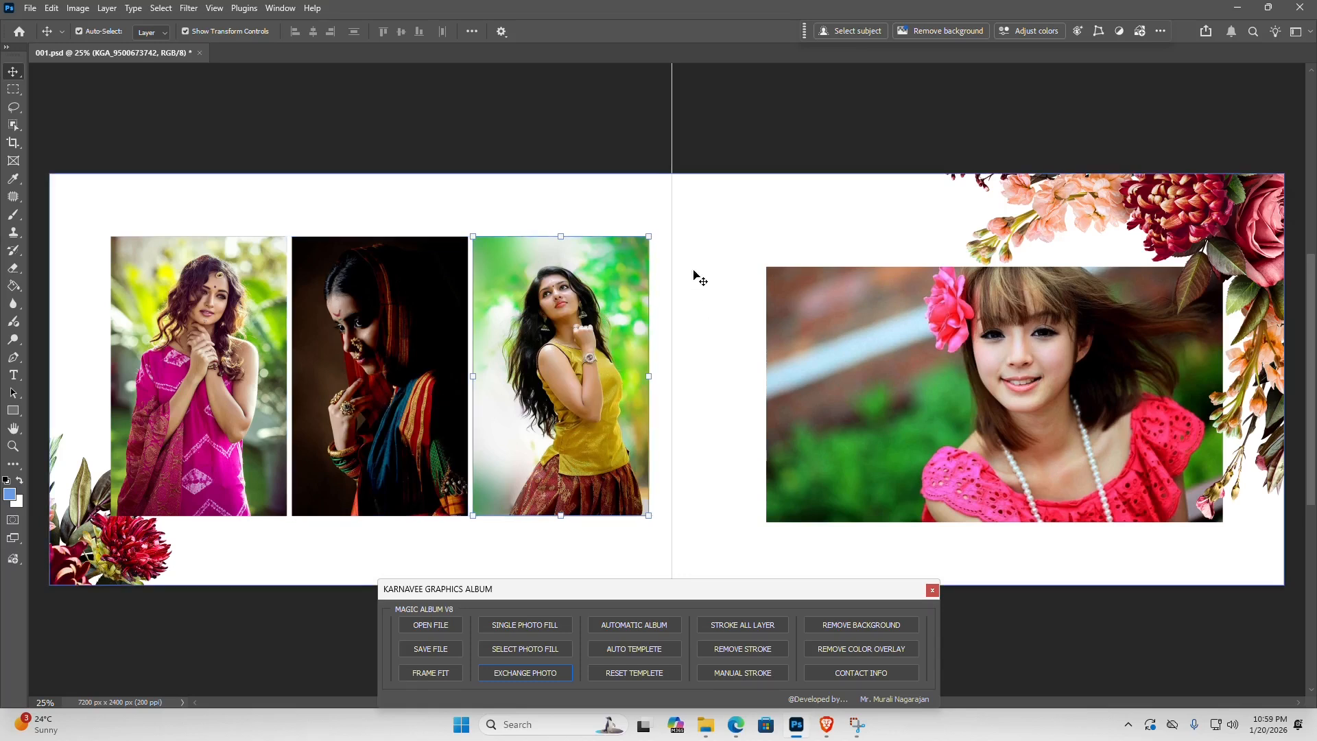
click(717, 271)
right_click(718, 271)
click(743, 273)
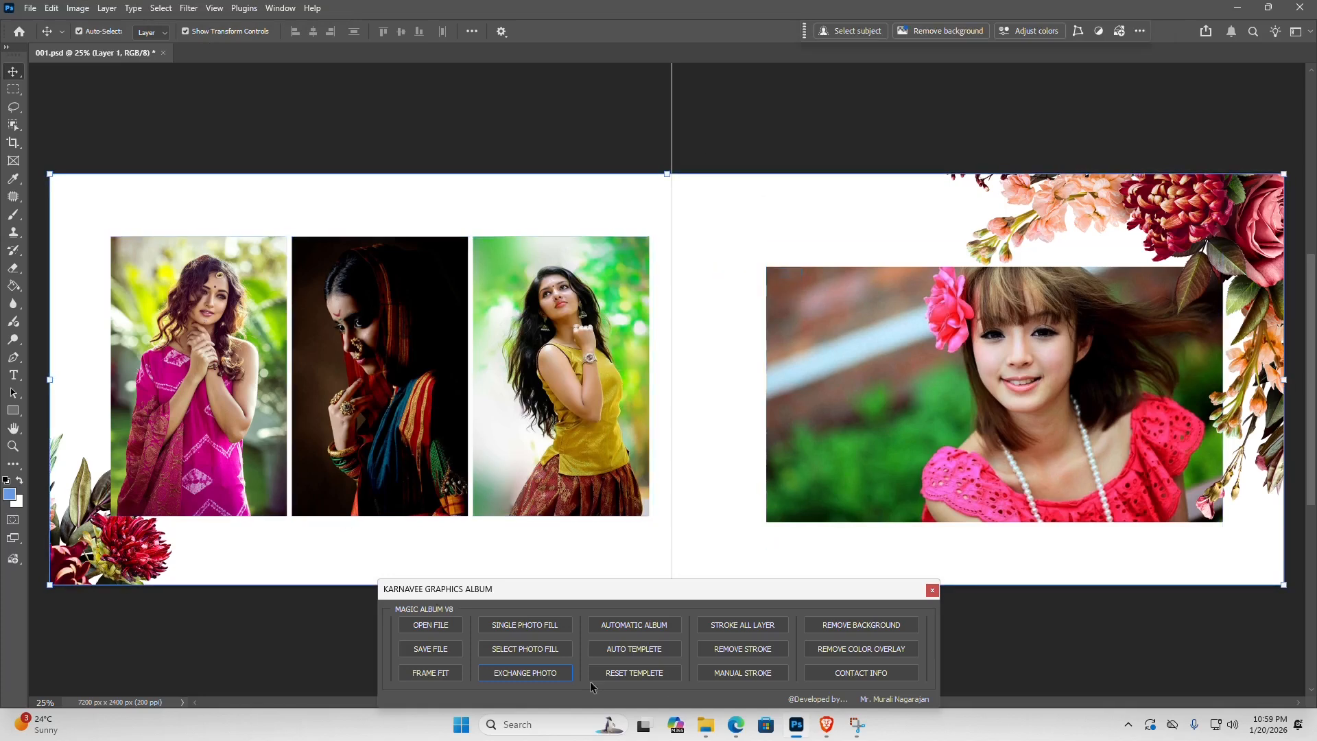
- Apply a 26 px inside stroke in colour ff6161 to all photo layers
click(746, 627)
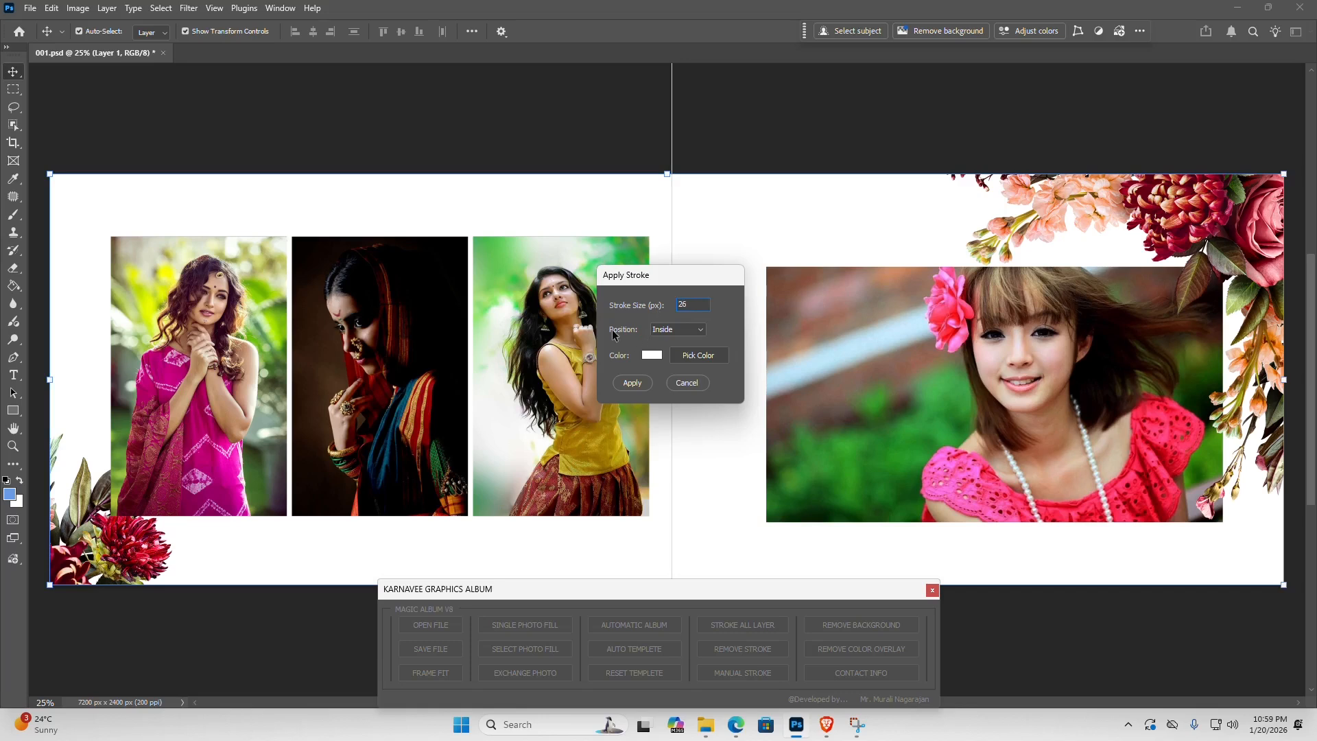
click(693, 331)
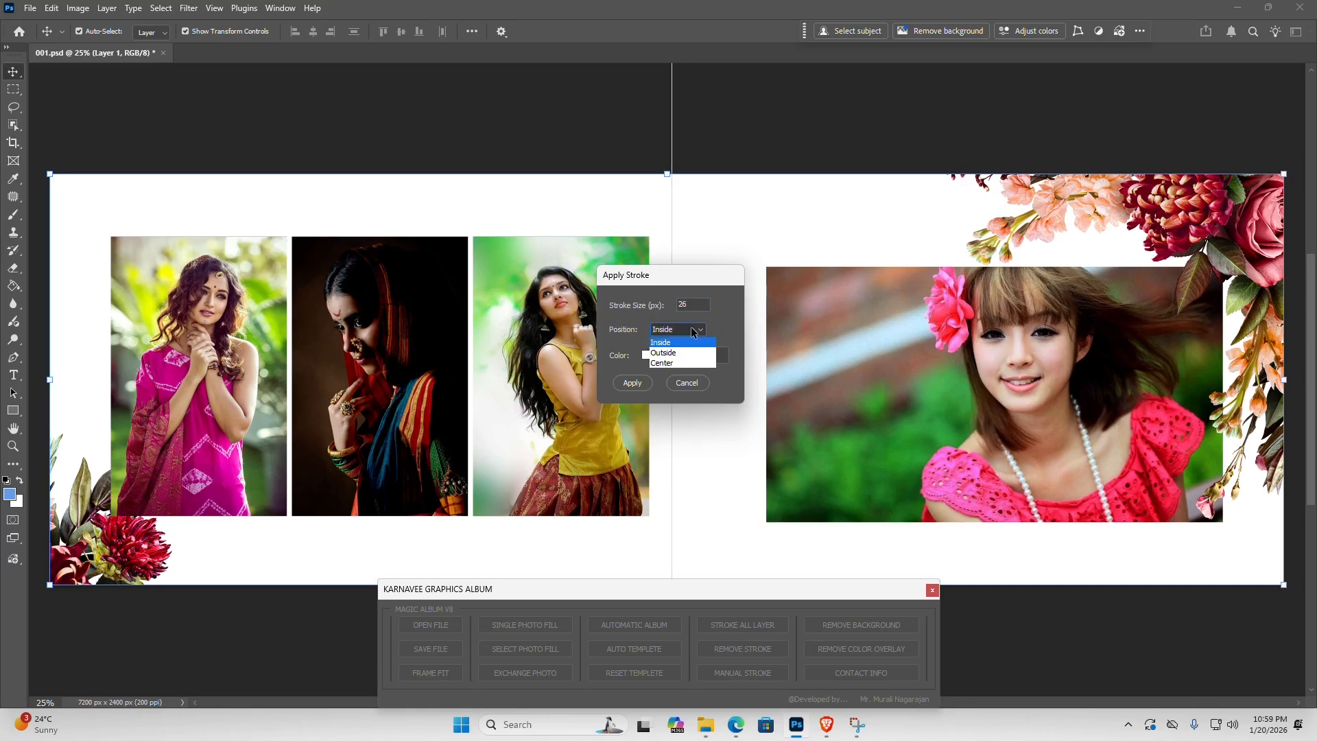
click(674, 341)
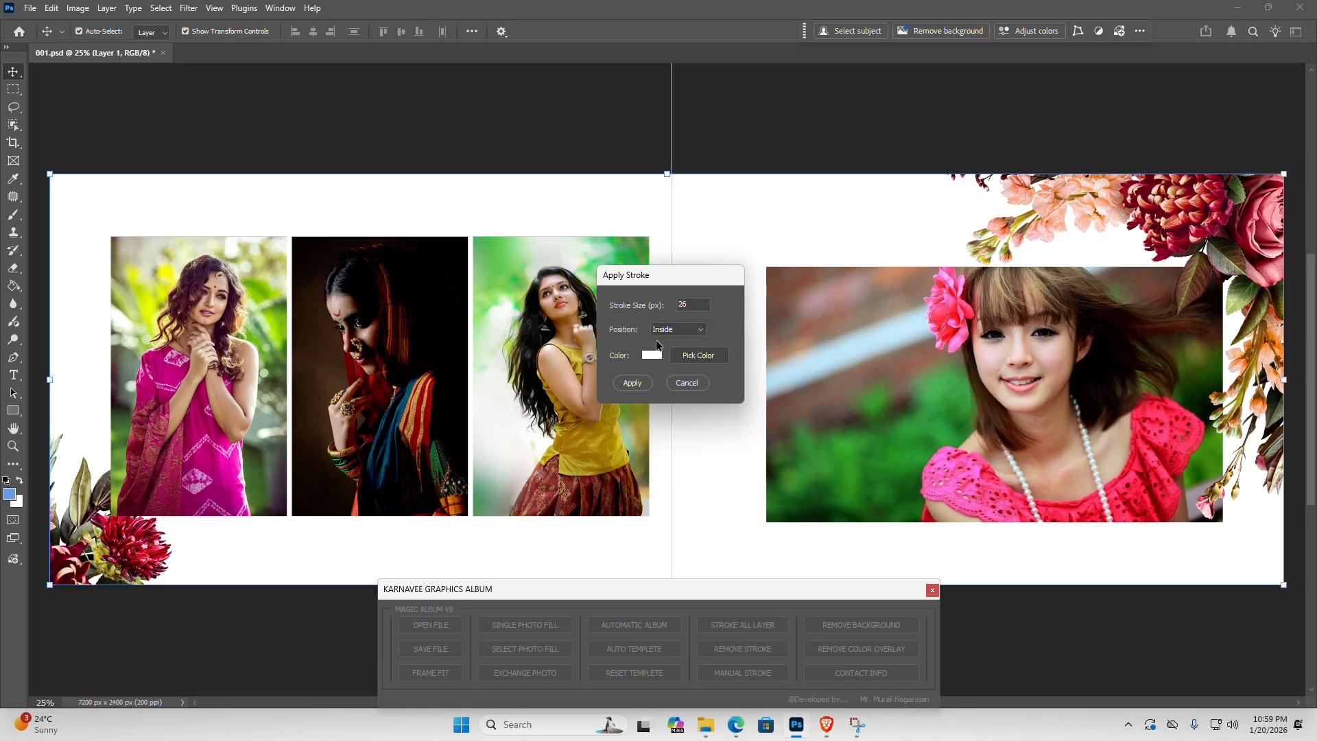
click(700, 356)
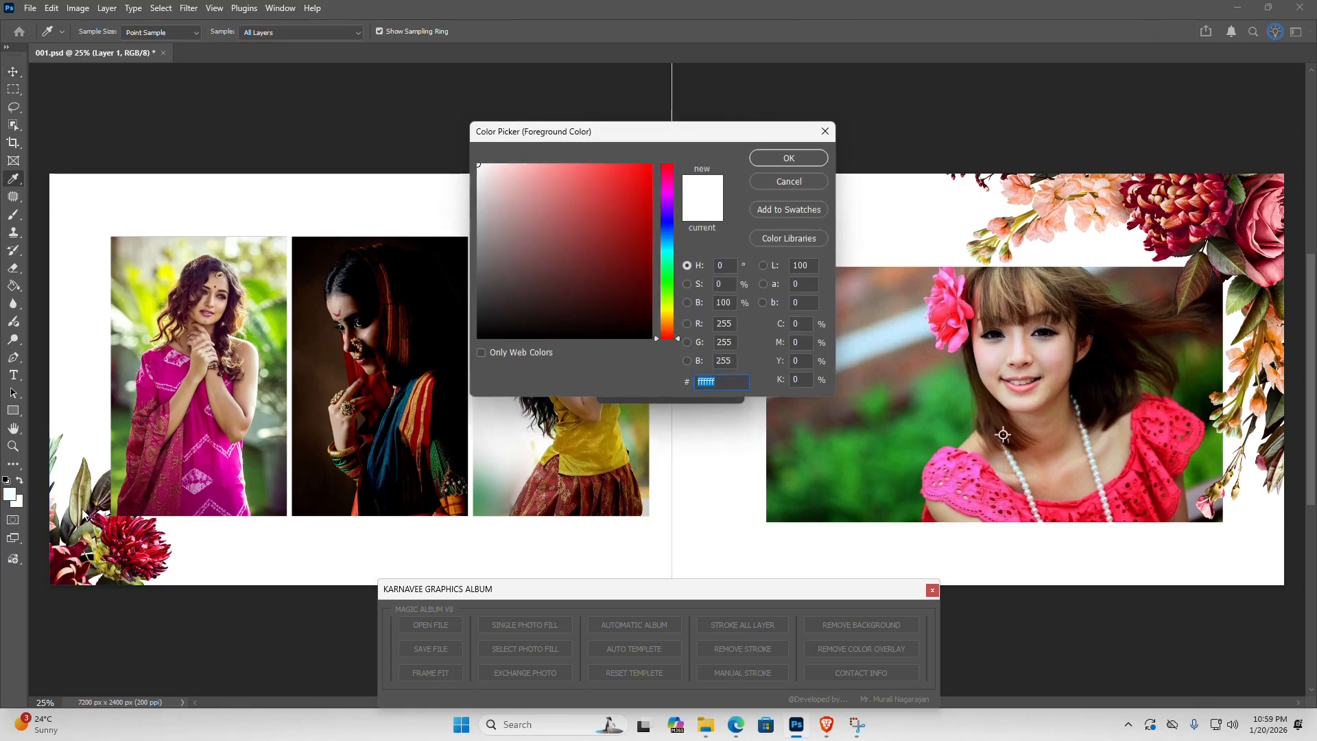
drag(582, 173, 585, 161)
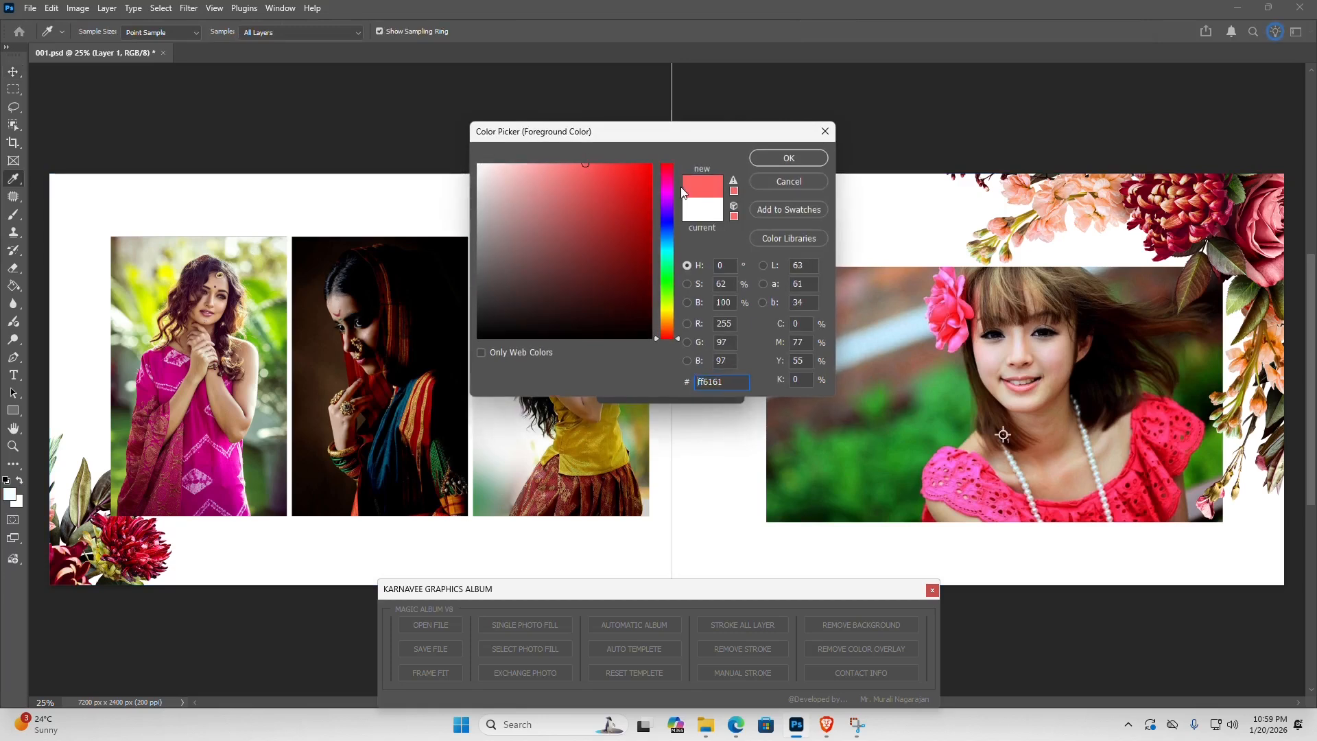
click(788, 158)
click(628, 382)
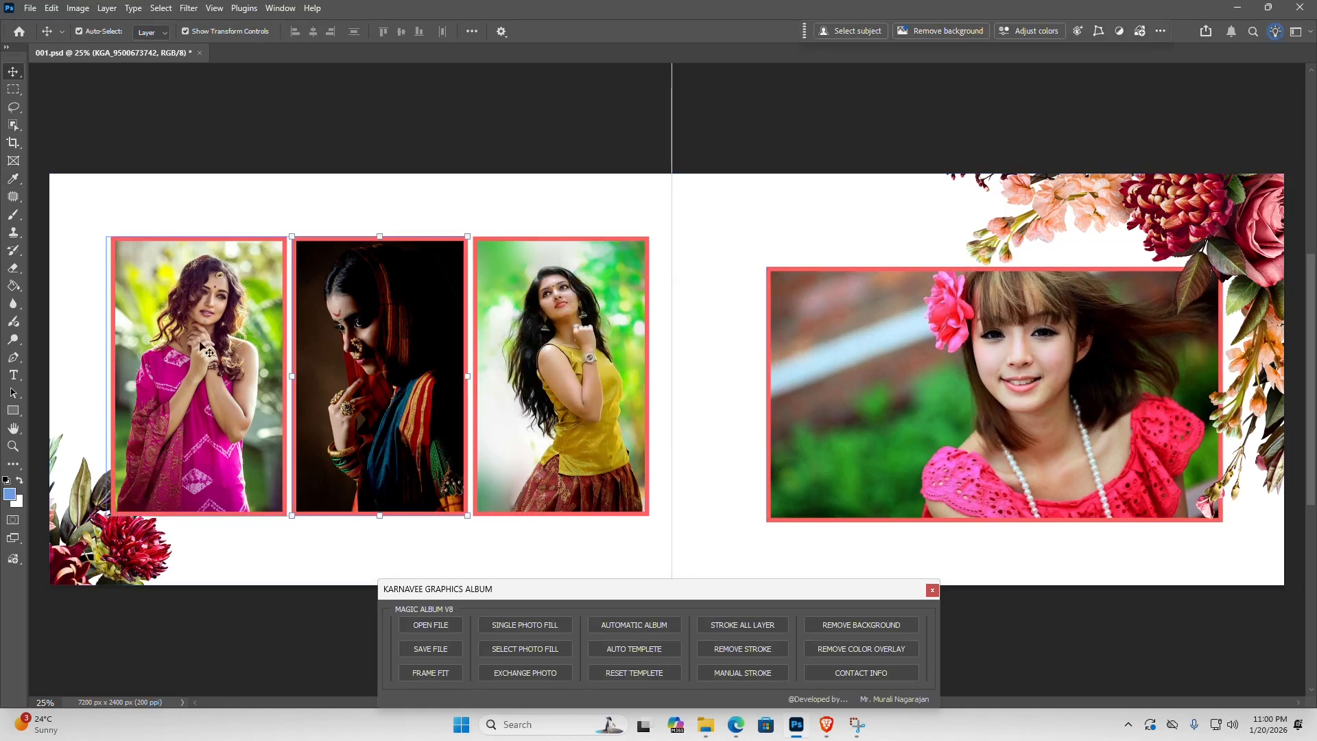
- Apply a manual 100 px inside stroke in bright blue, hue 205, to the landscape photo on the right-hand page
click(904, 384)
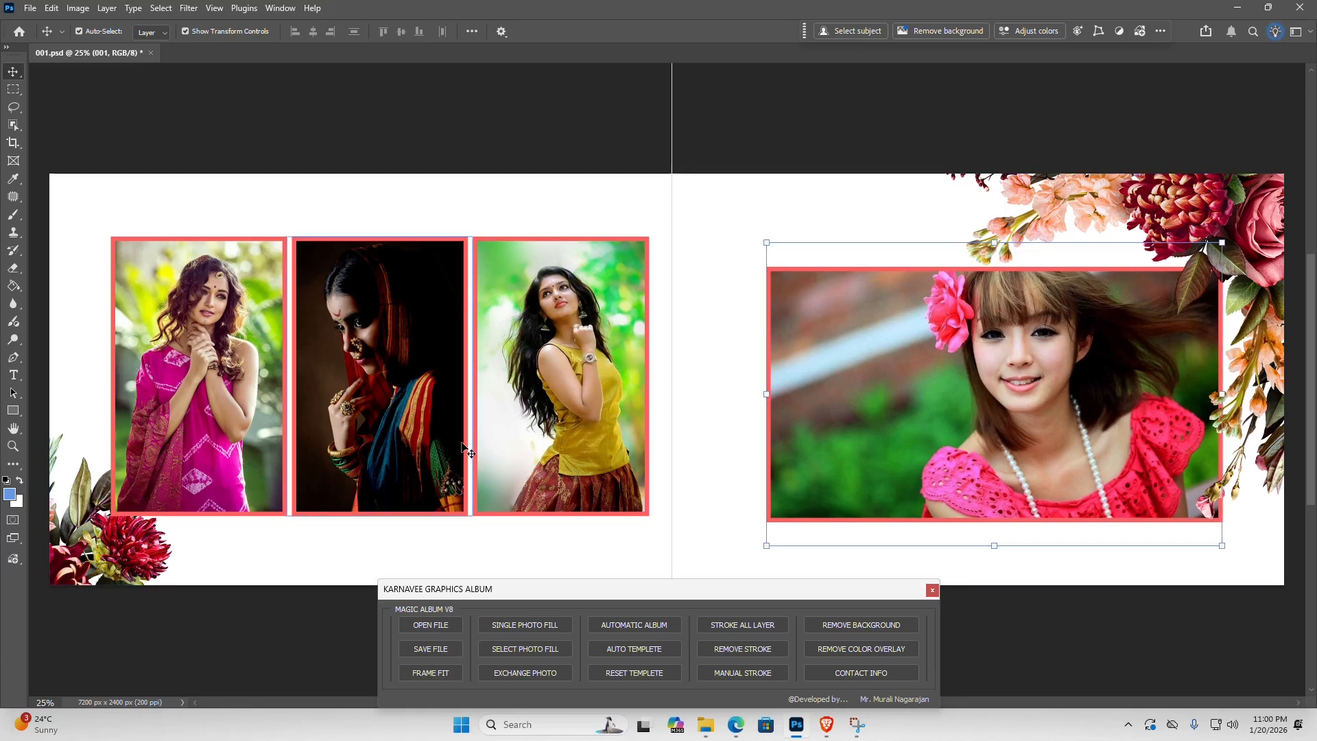
click(752, 671)
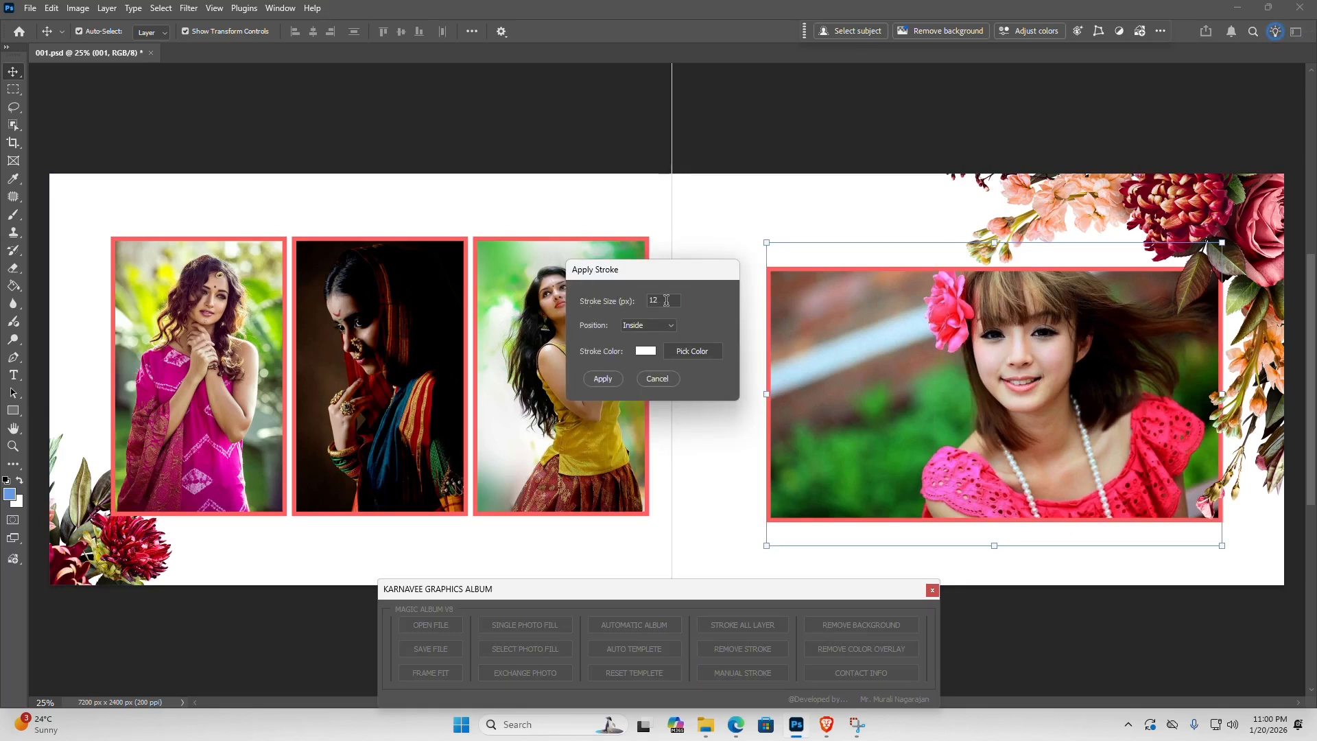
text(1)
click(694, 351)
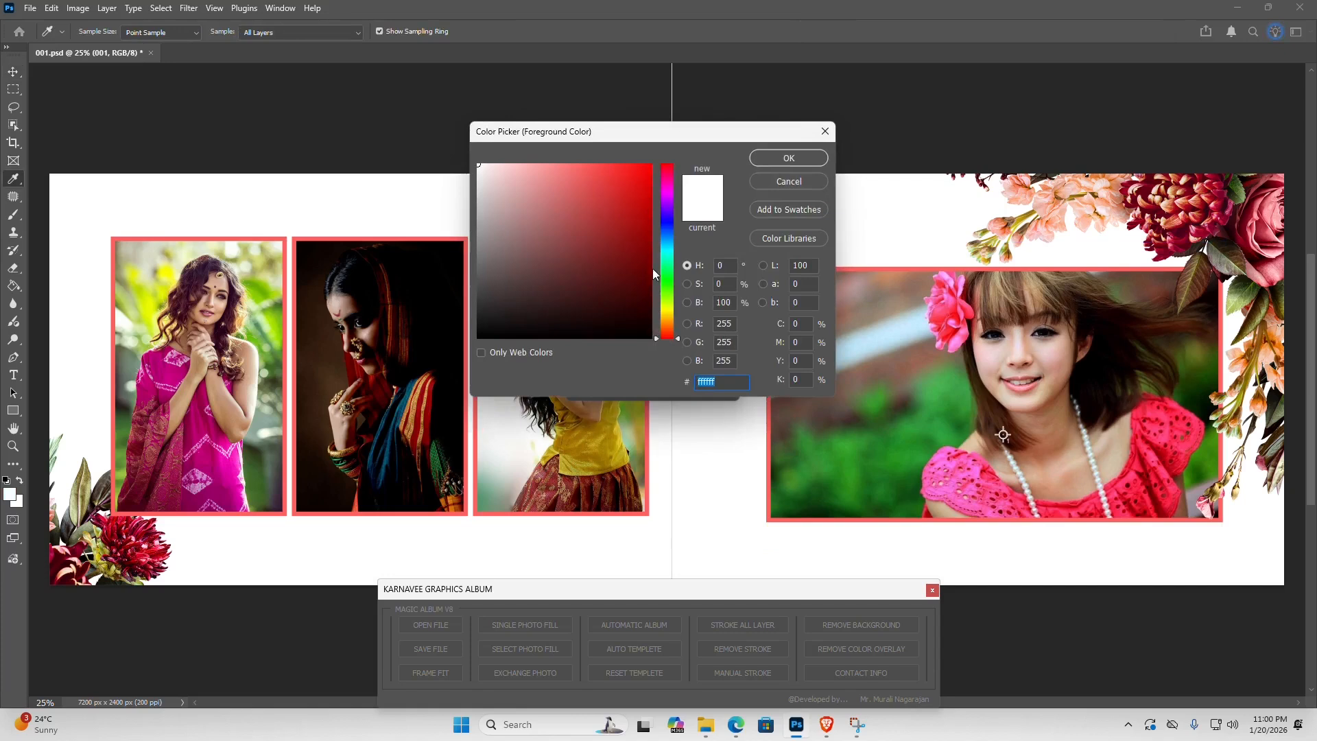
click(669, 240)
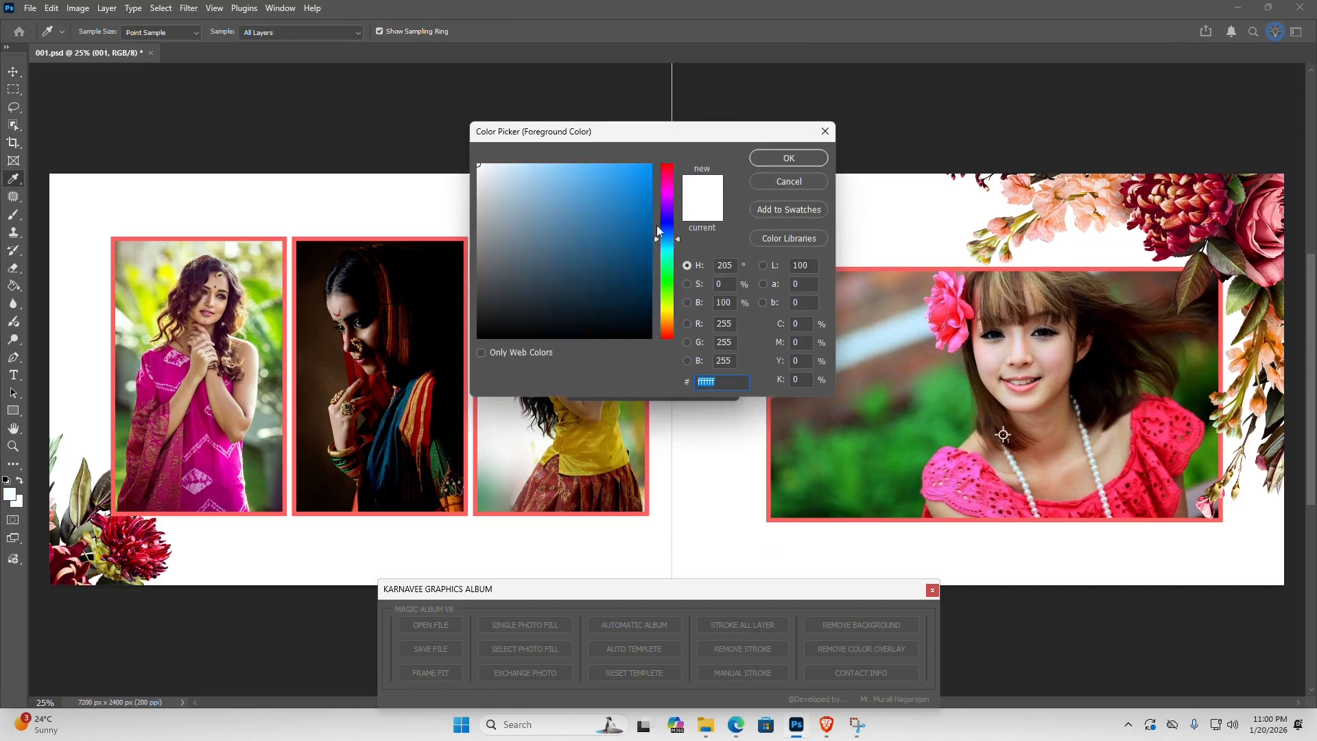
drag(634, 192, 680, 155)
click(772, 158)
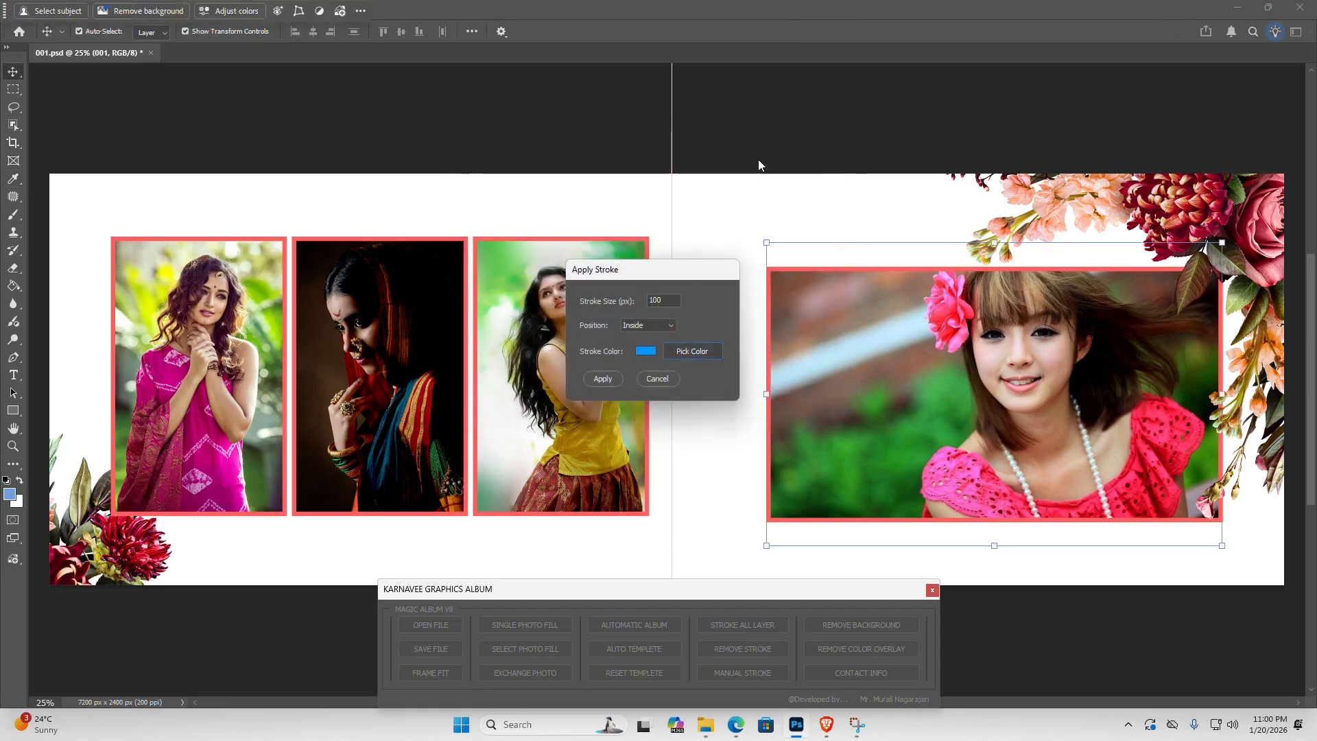
click(604, 379)
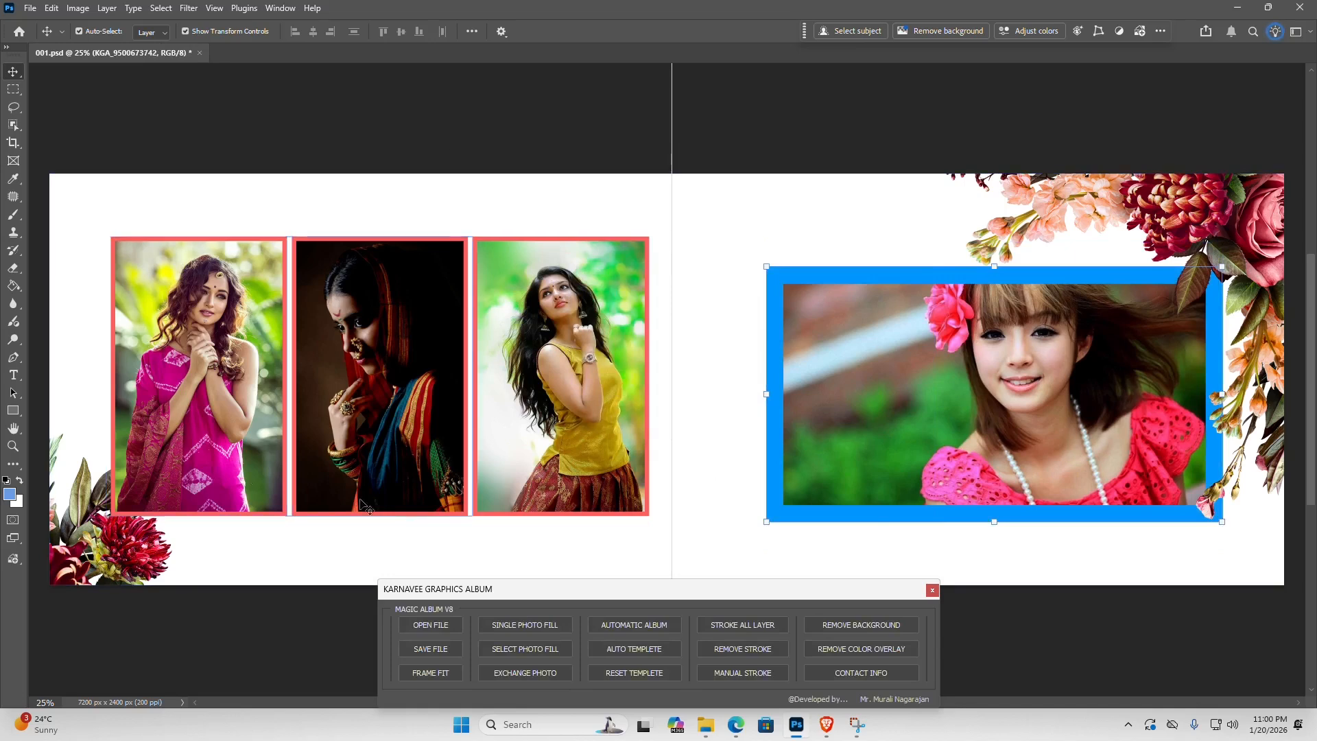
- Remove the strokes from all photos and reposition the landscape photo so it fills its frame on the right-hand page
click(1013, 352)
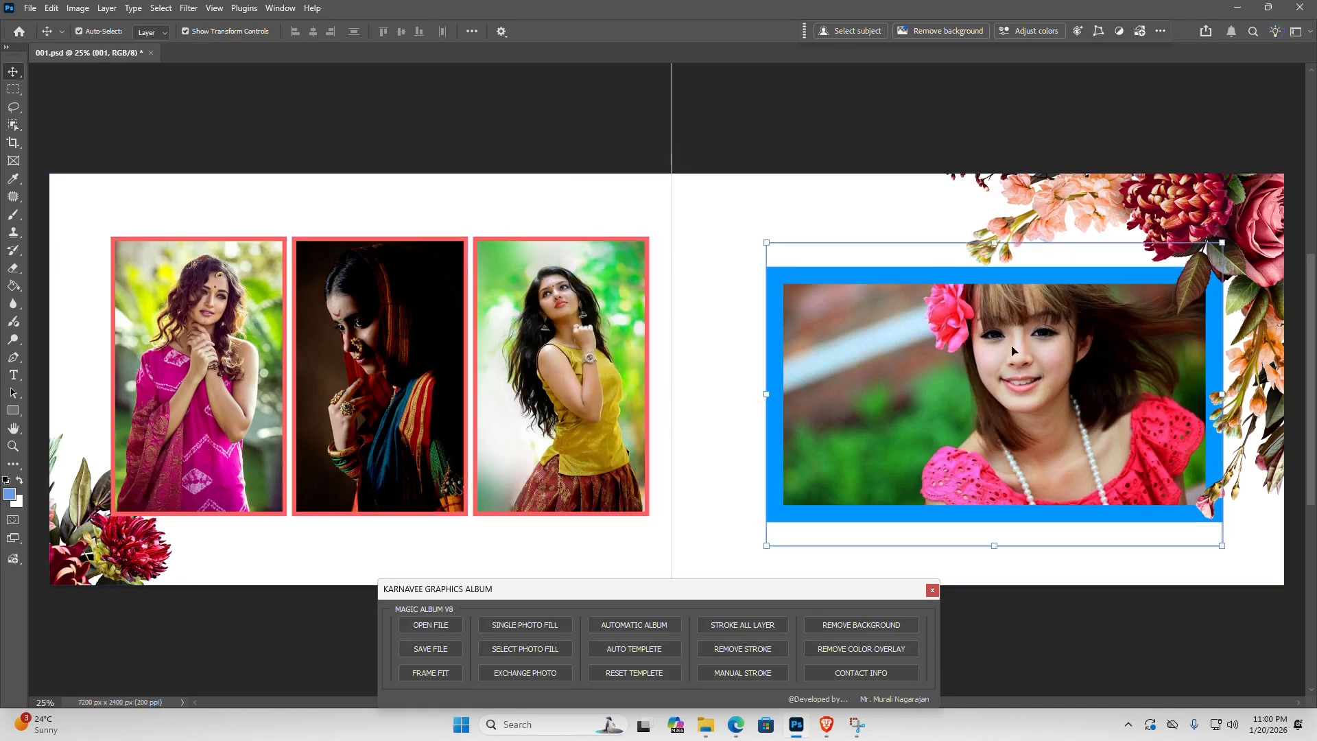
drag(1040, 322, 1040, 352)
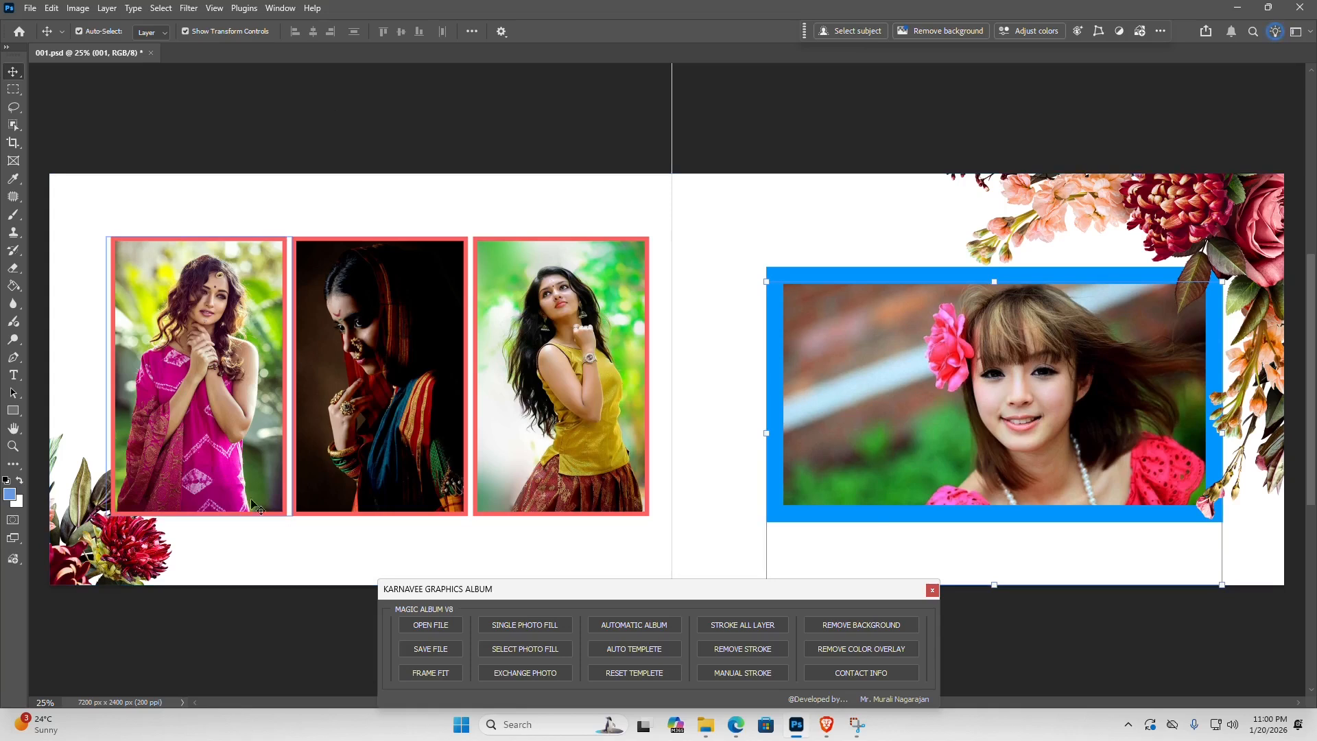
click(764, 650)
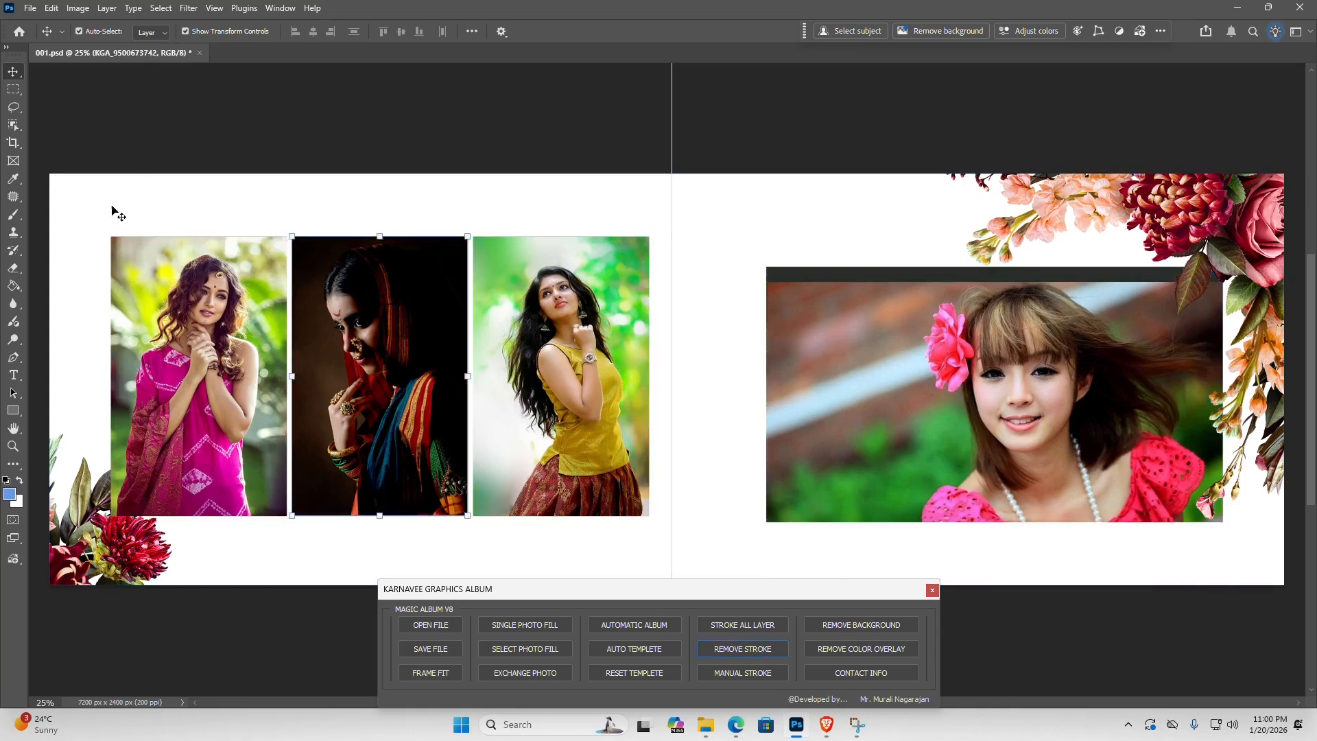
drag(1032, 447, 1029, 426)
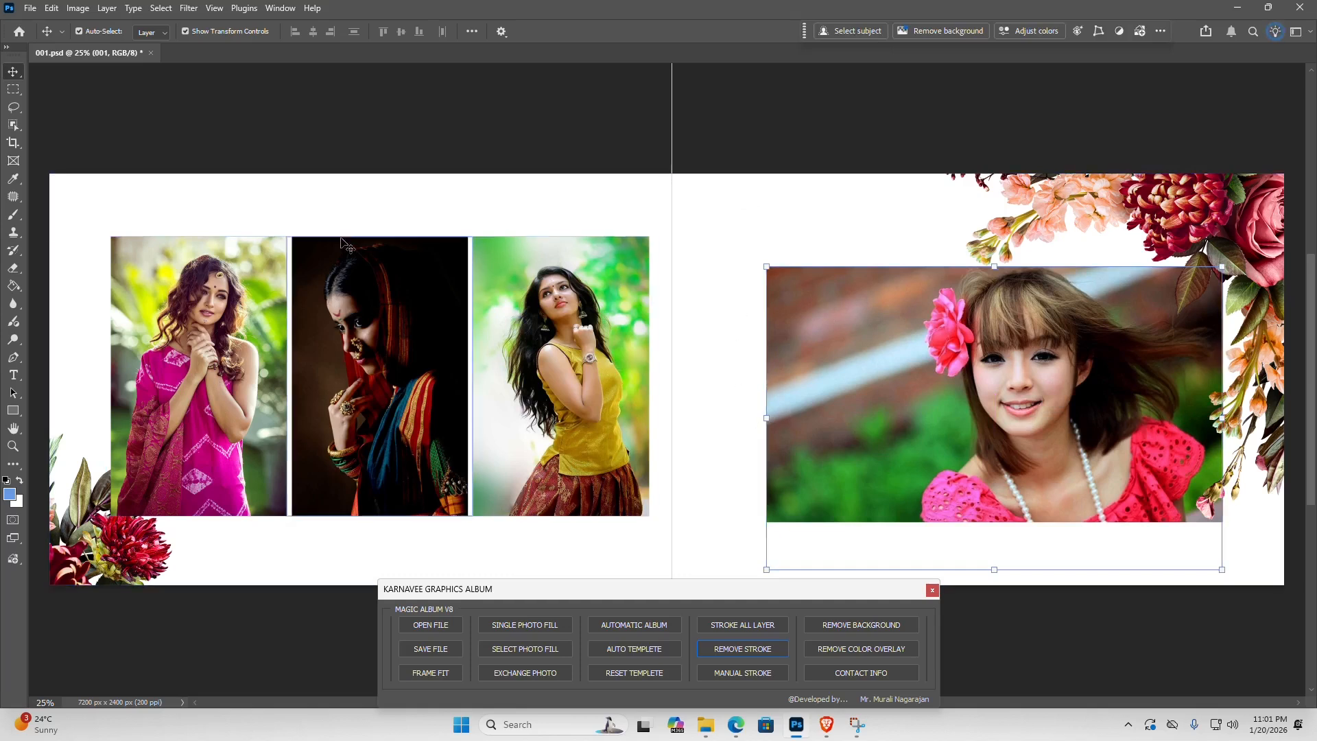
- Open the template 002.psd from Karnavee Album's Psd Templetes folder through the Magic Album panel
click(433, 627)
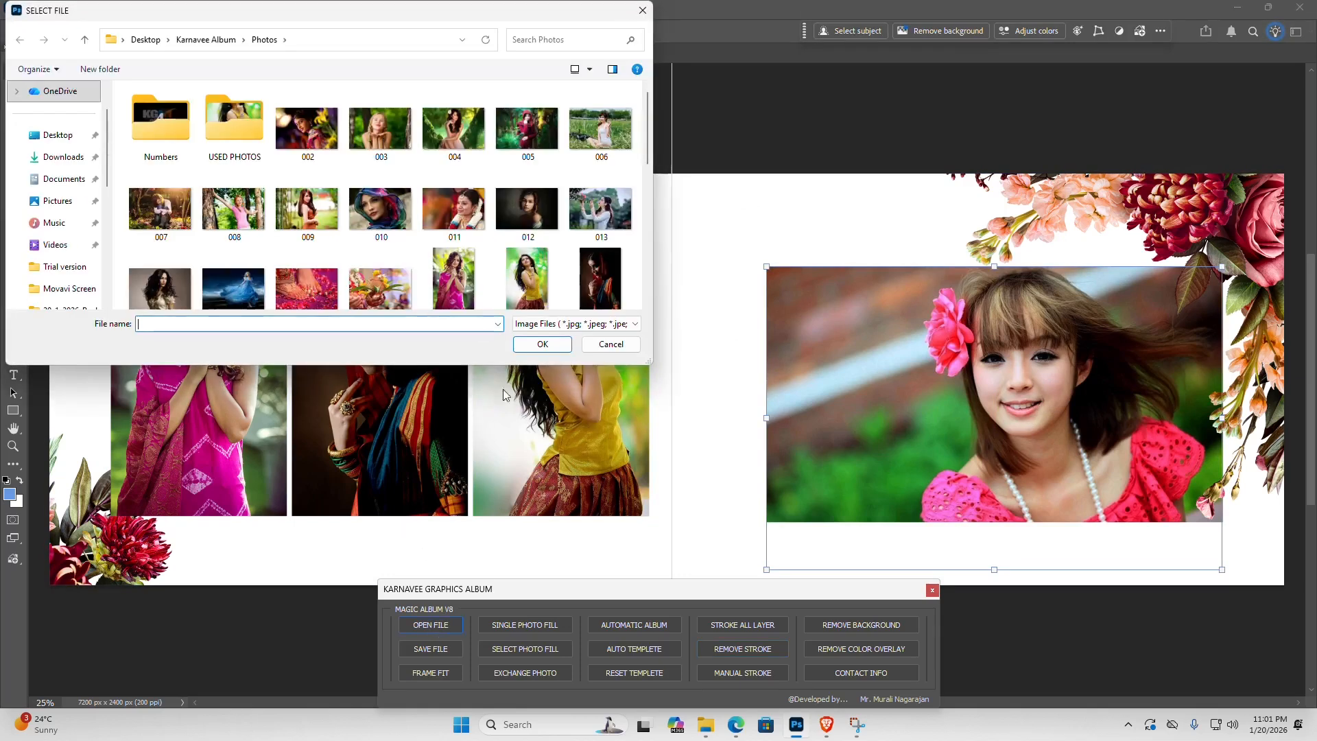
click(206, 39)
click(171, 170)
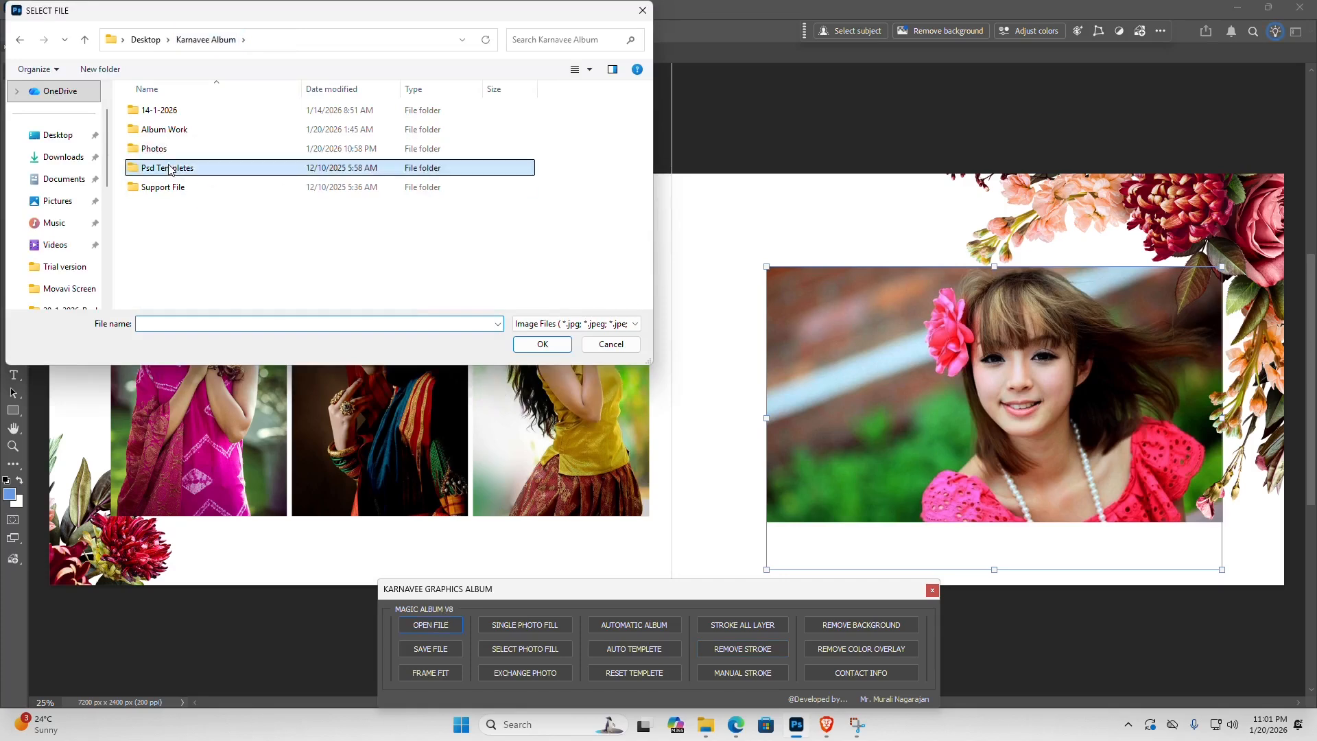
double_click(171, 169)
double_click(243, 141)
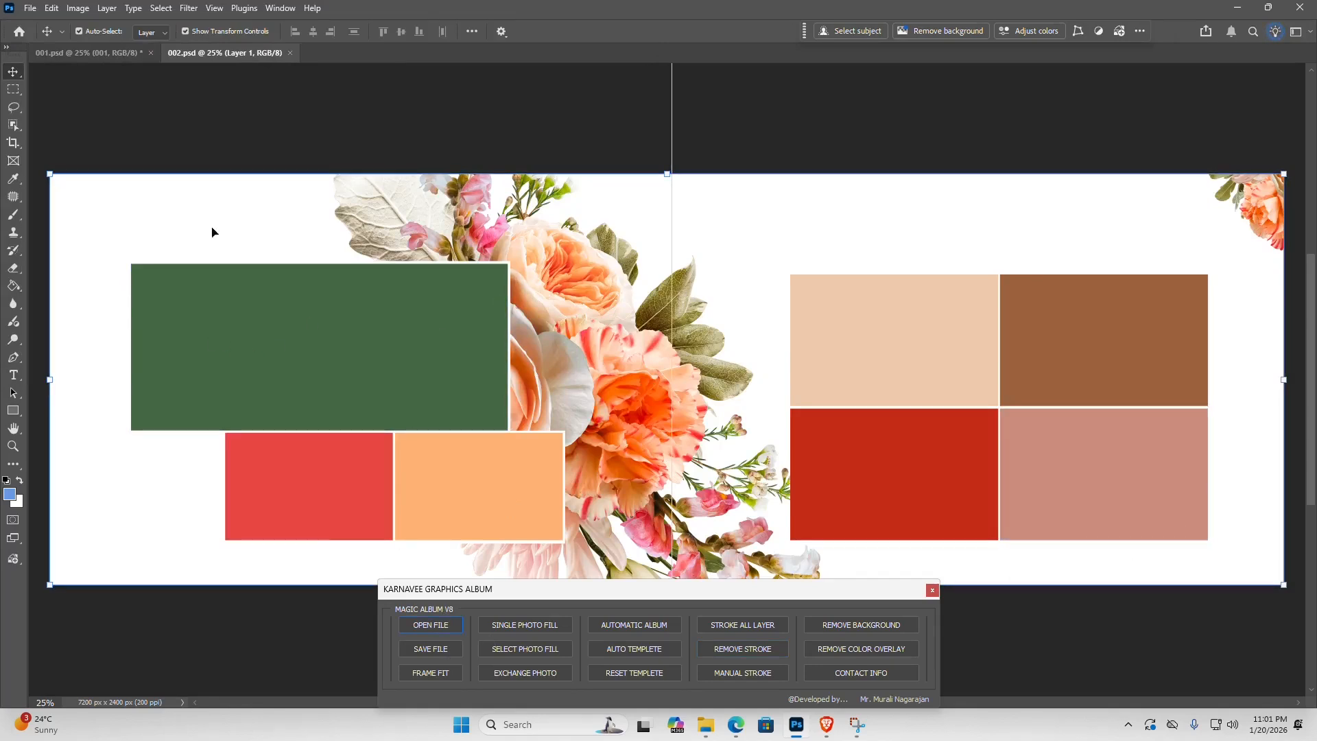
click(273, 300)
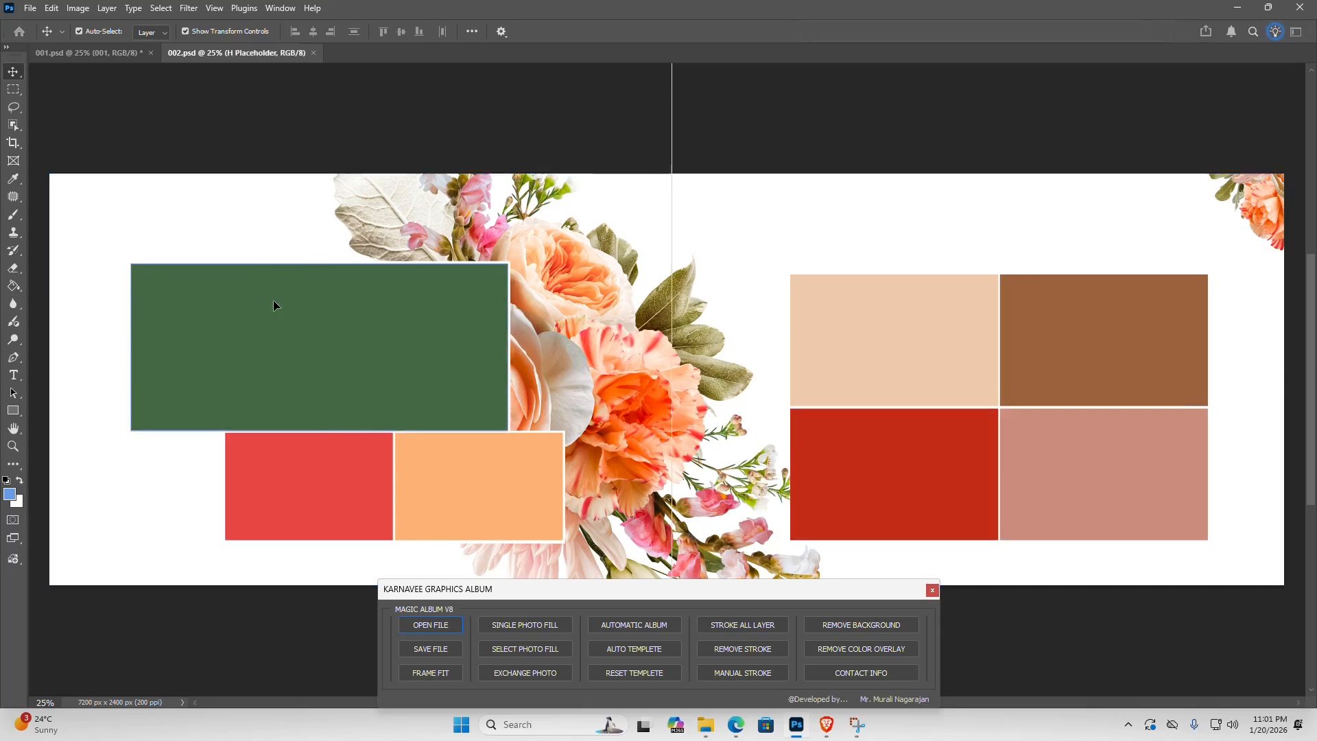
click(970, 385)
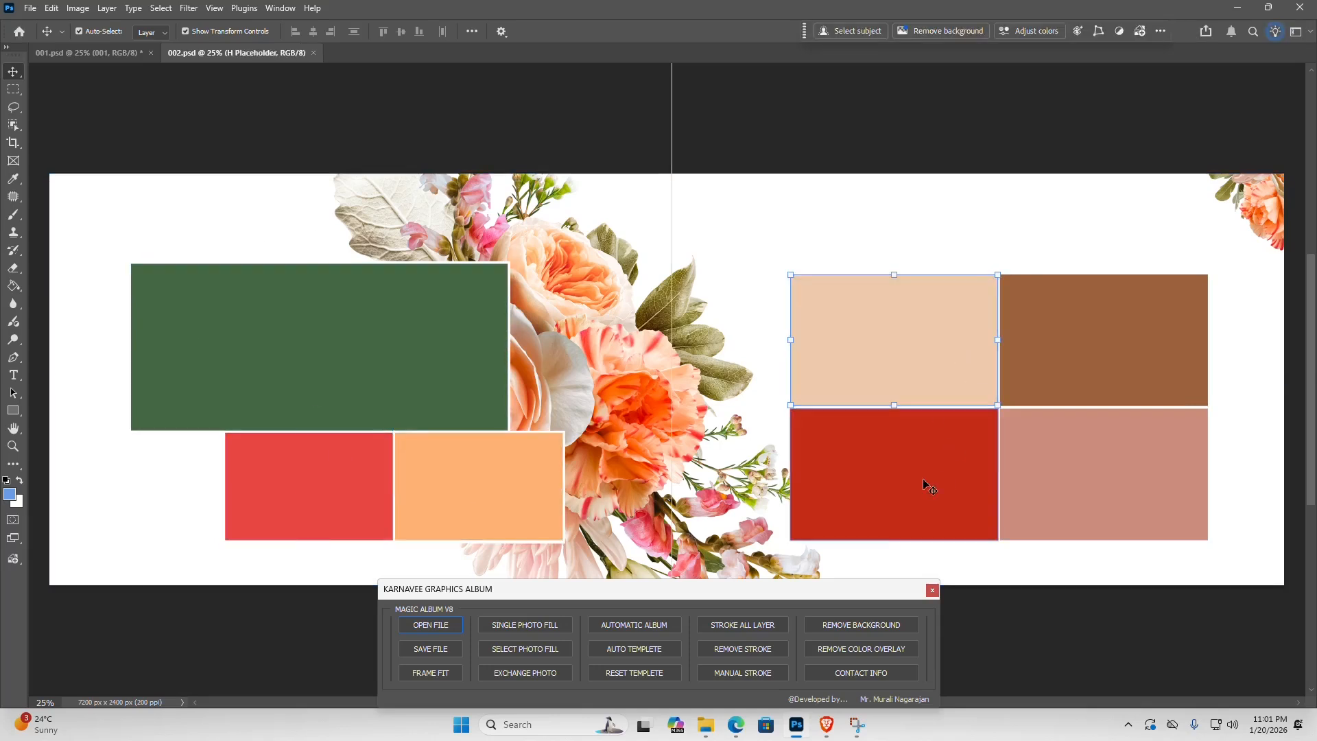
click(1096, 471)
click(714, 241)
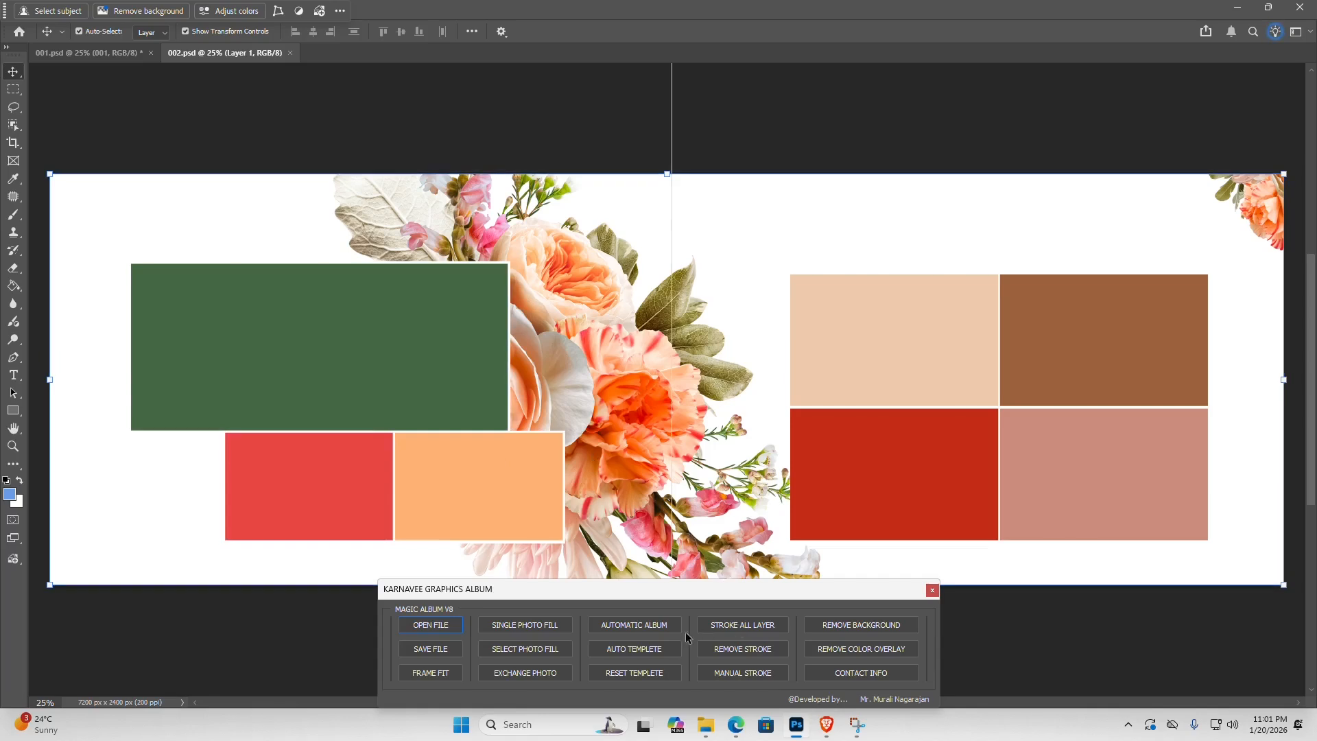
- Fill all placeholders of 002.psd with photos 002 to 008 from Karnavee Album's Photos folder using Automatic Album
click(615, 625)
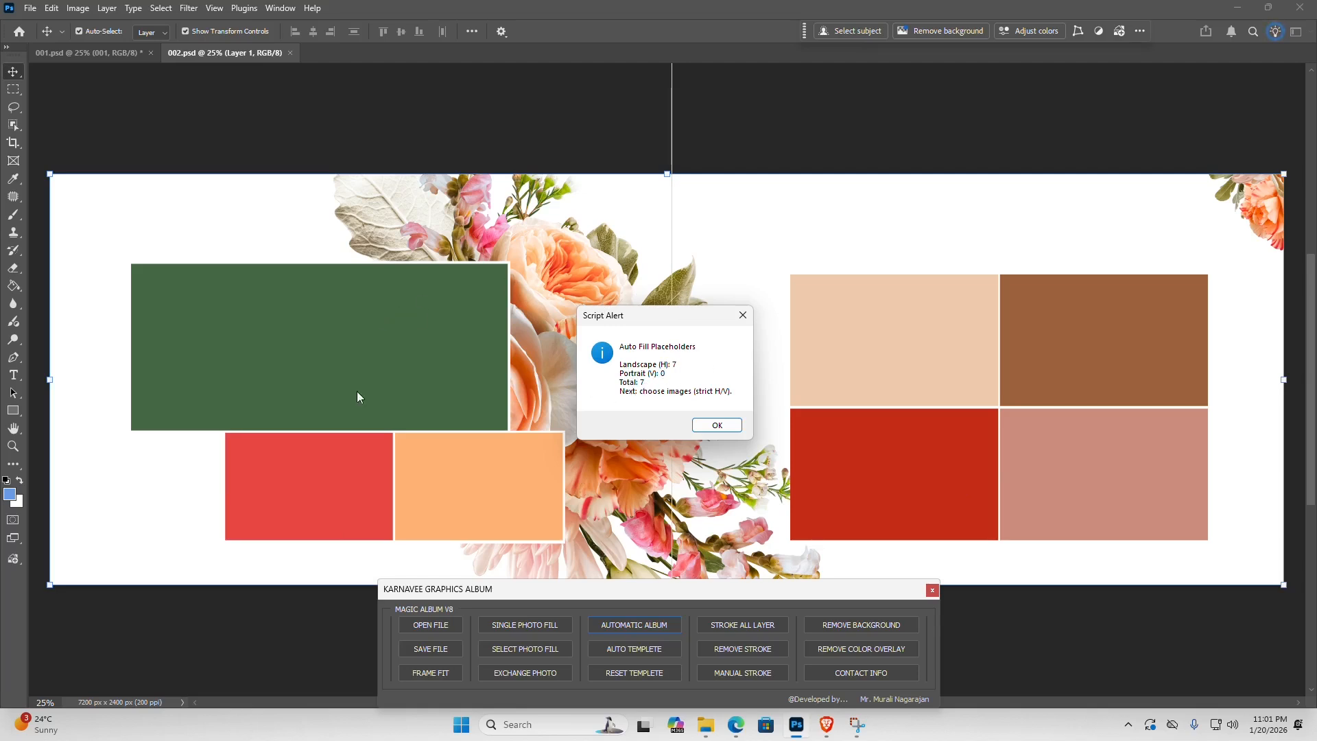
click(717, 426)
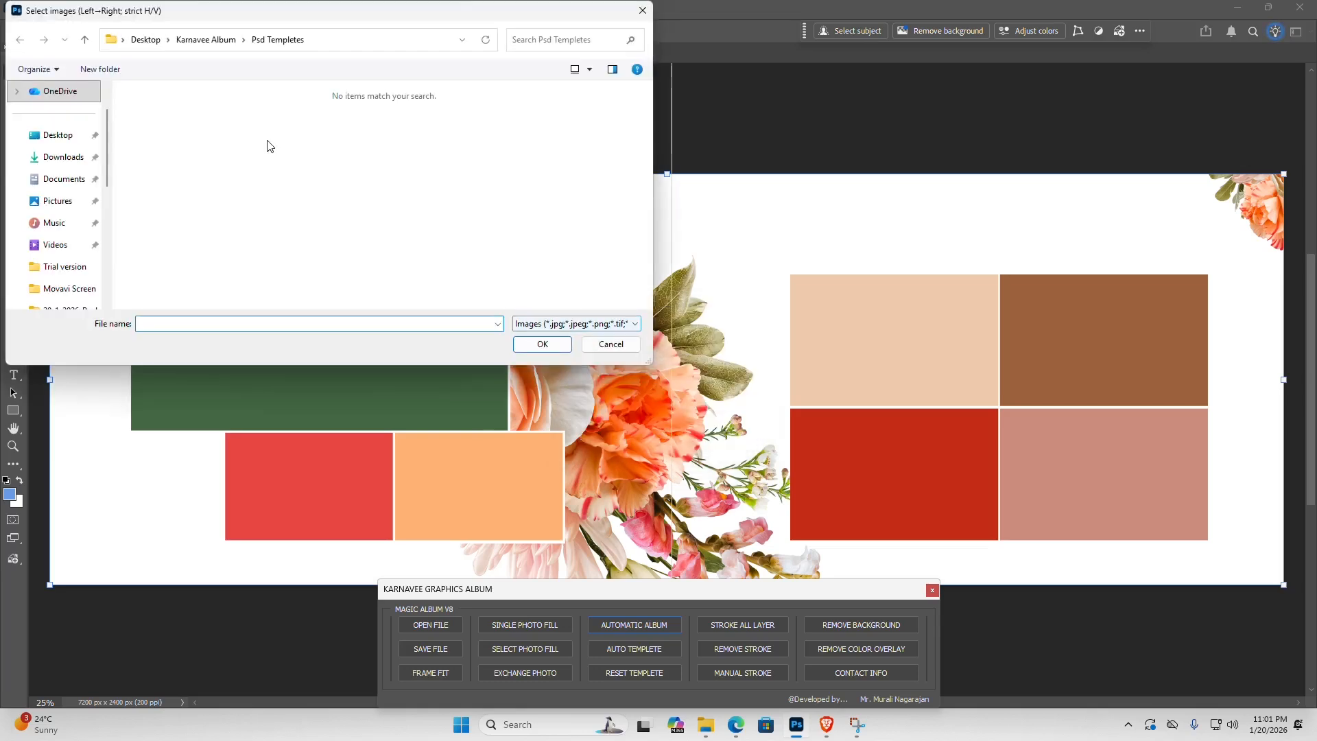
click(202, 39)
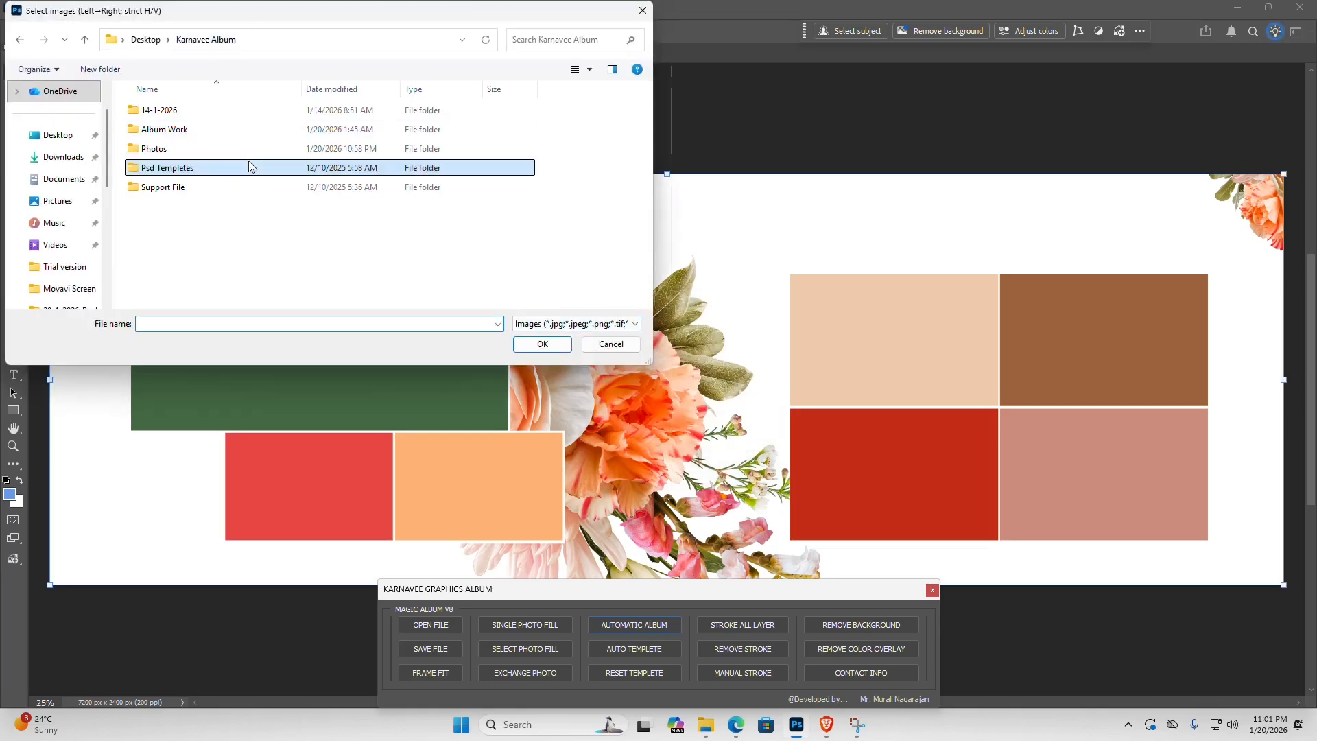
double_click(153, 150)
click(307, 128)
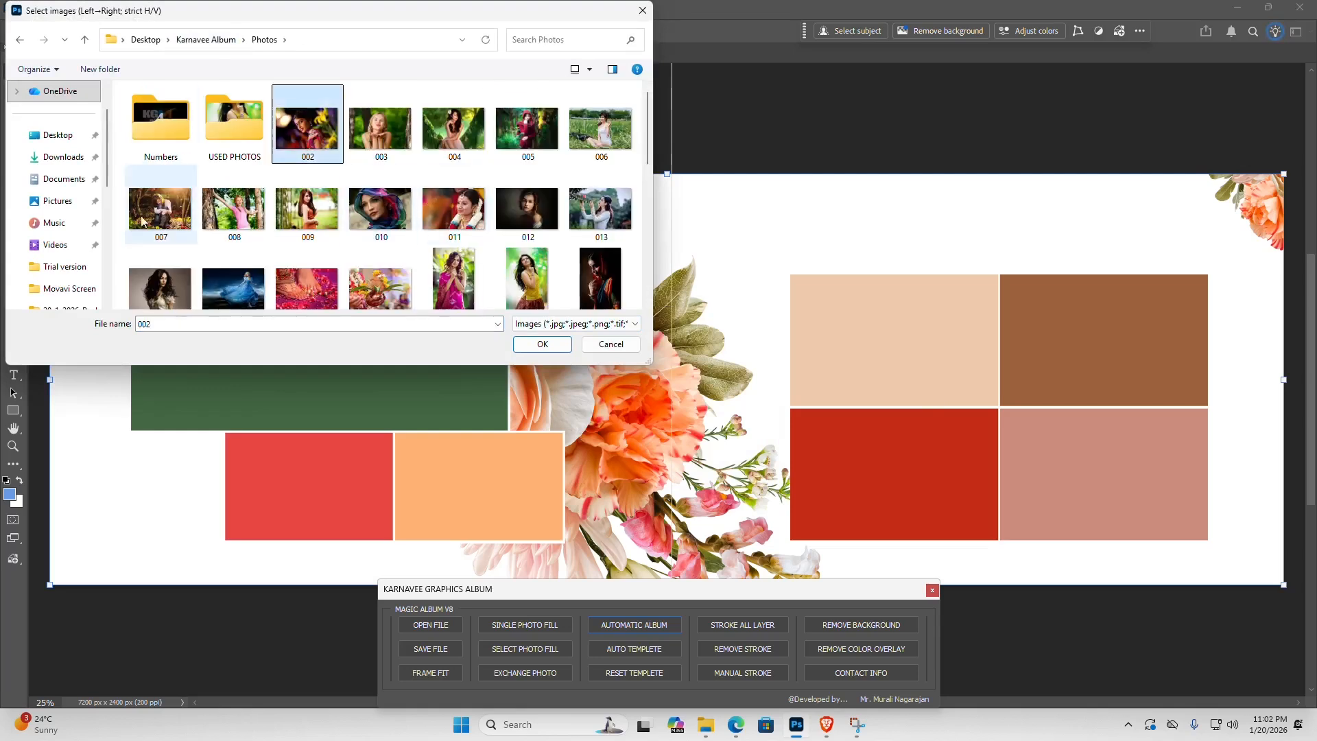
shift+click(155, 215)
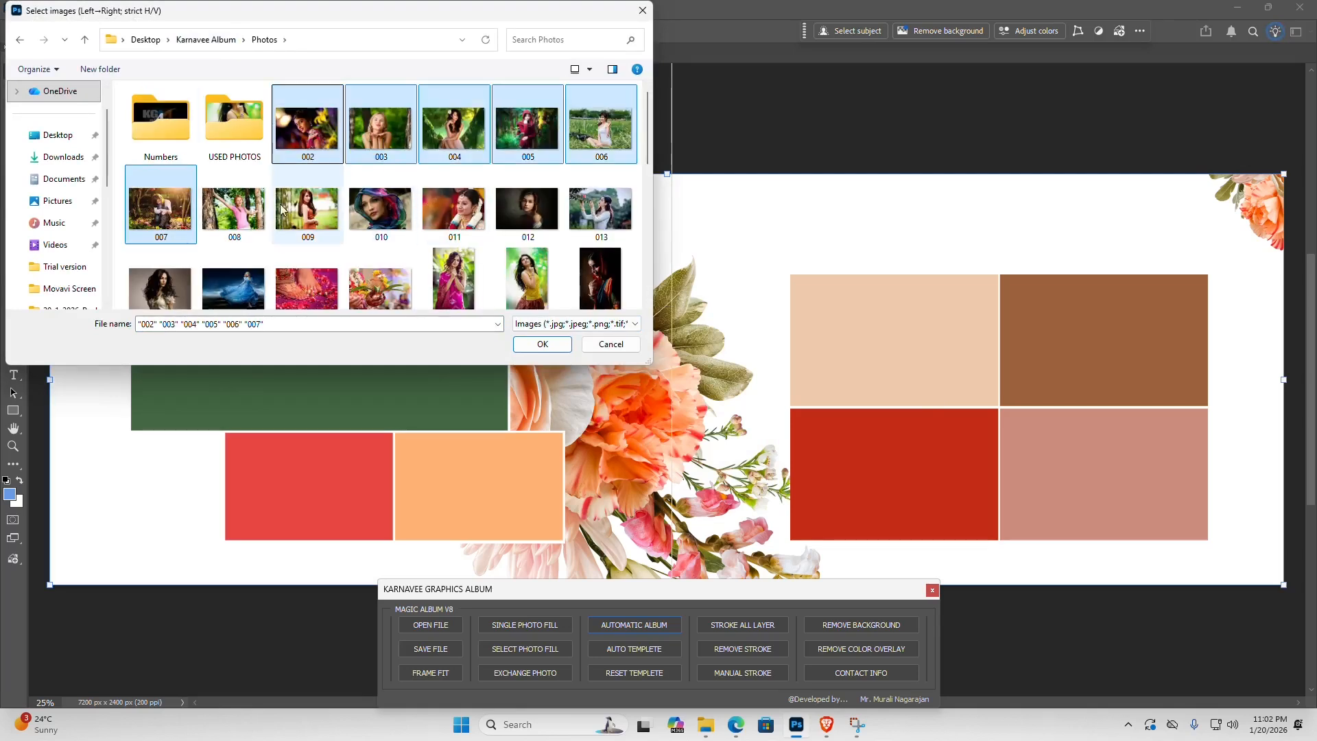
shift+click(224, 216)
drag(223, 217, 309, 151)
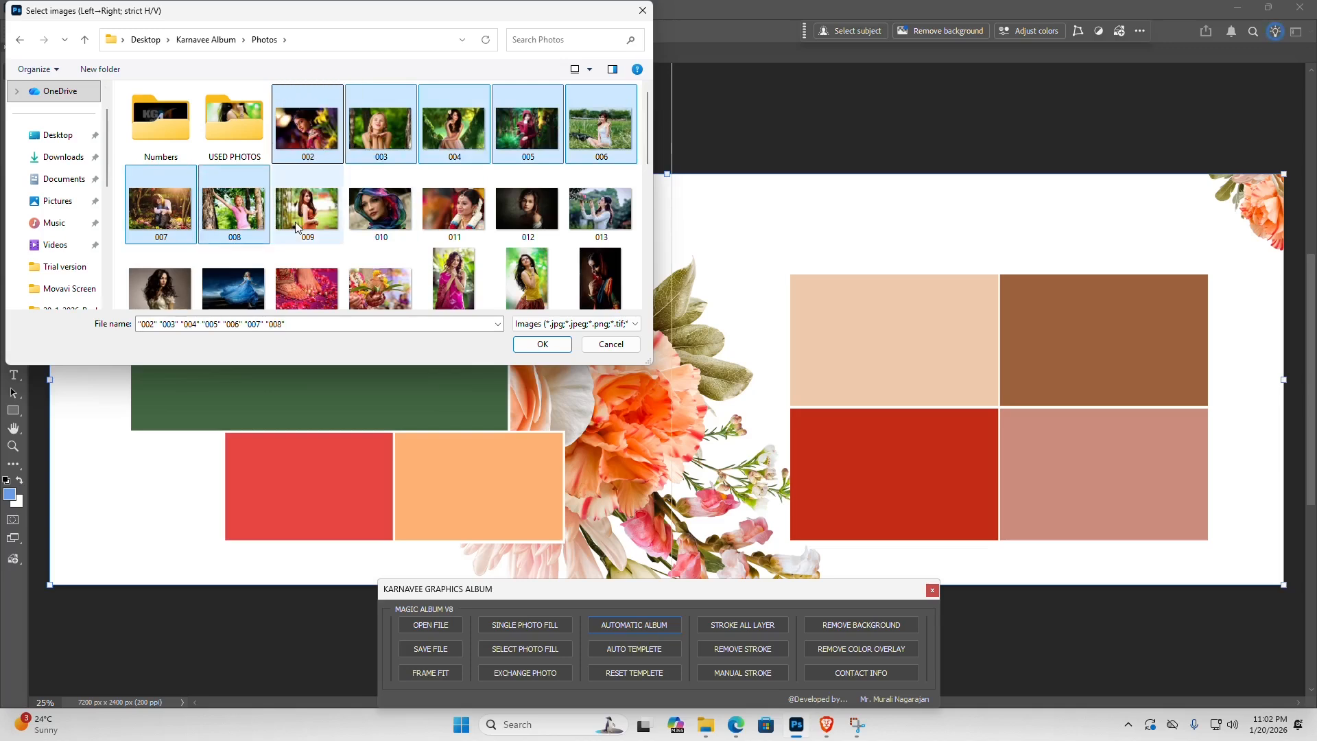
click(542, 345)
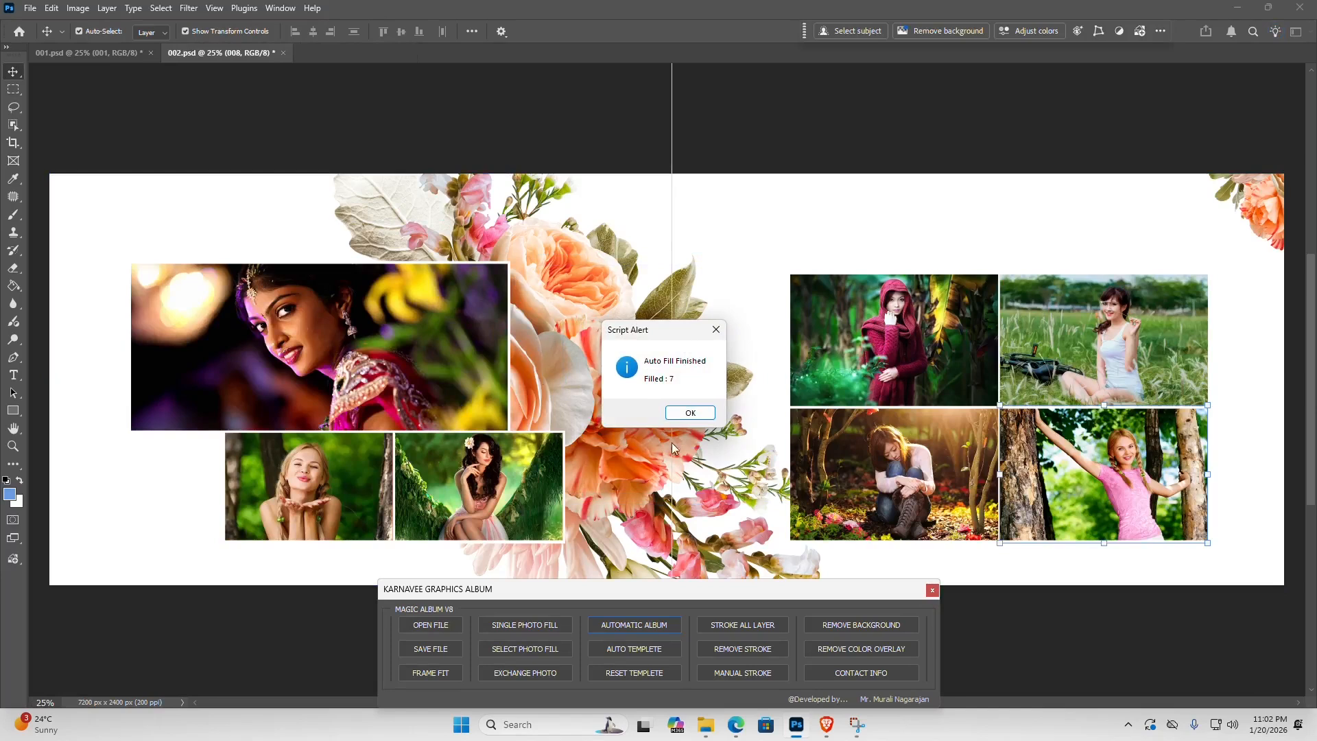
click(689, 413)
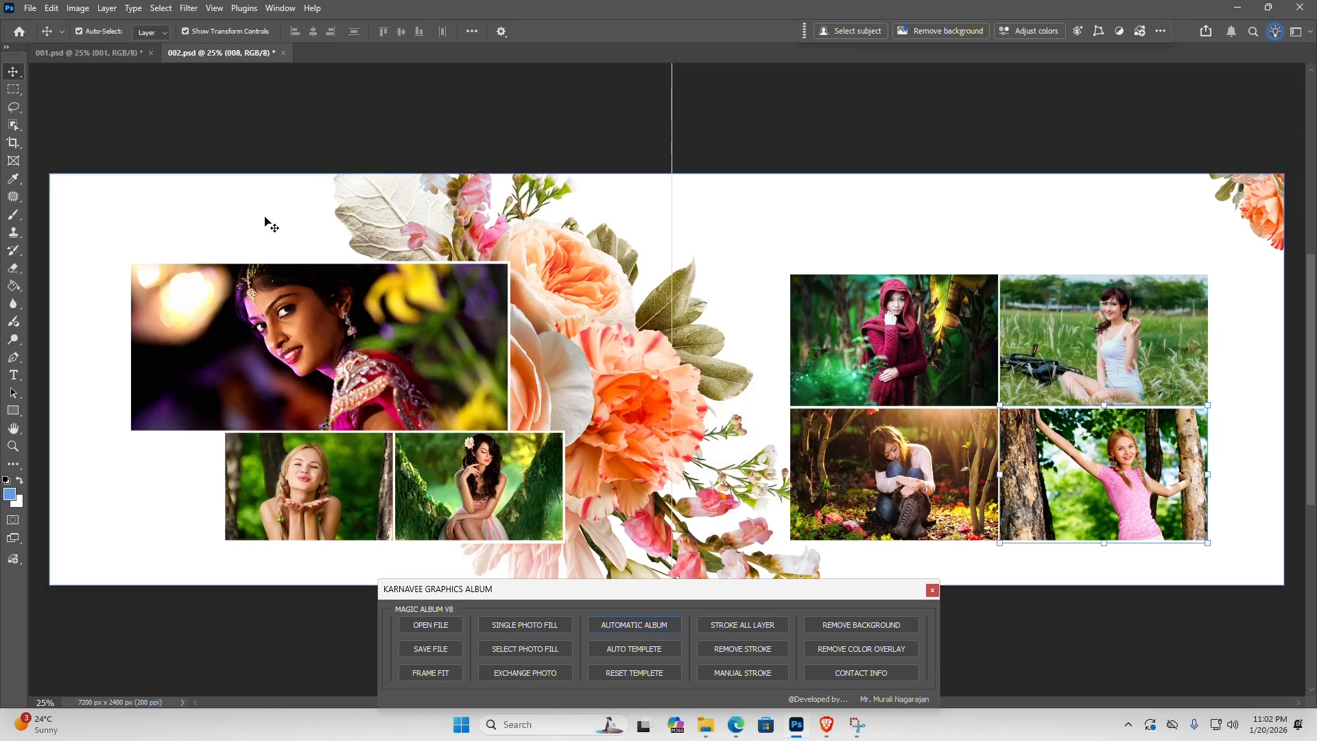
- Save the 001.psd sheet as both PSD and JPG, changing the save folder to Album Work inside Desktop's Karnavee Album folder
click(60, 55)
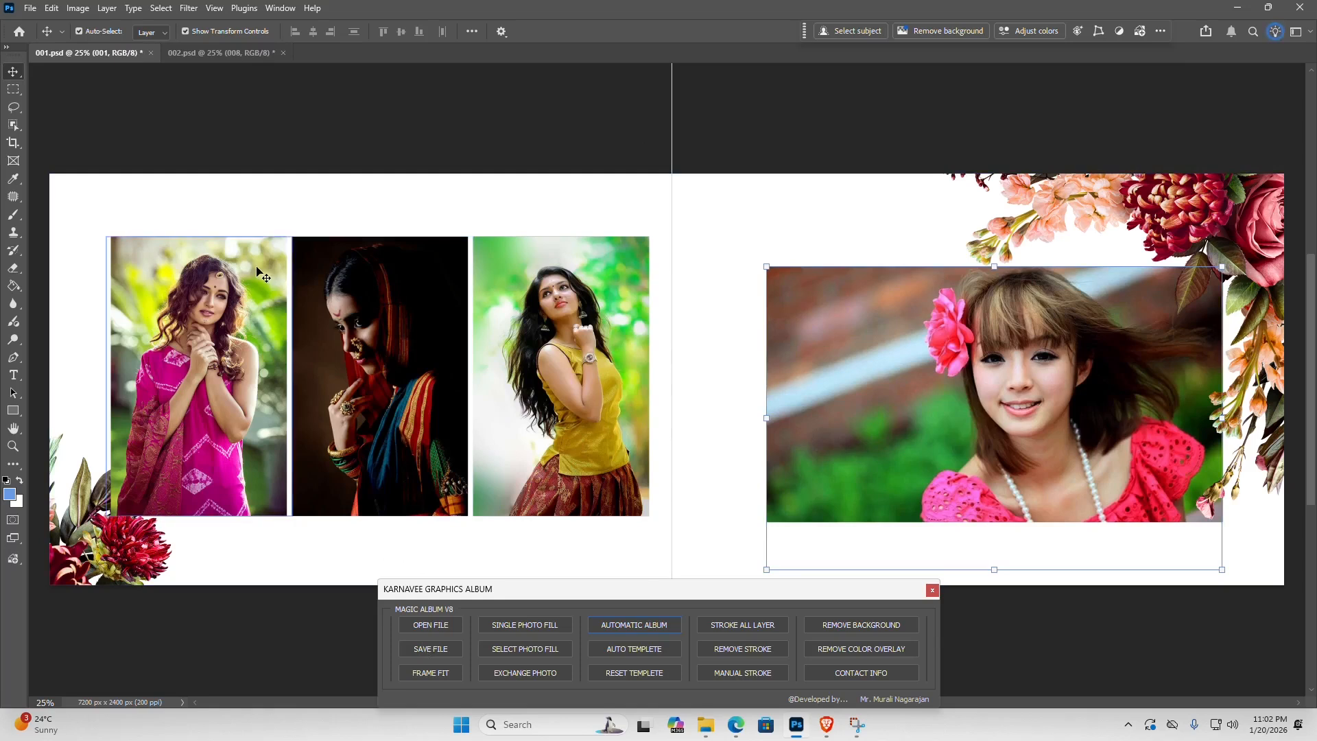
click(430, 650)
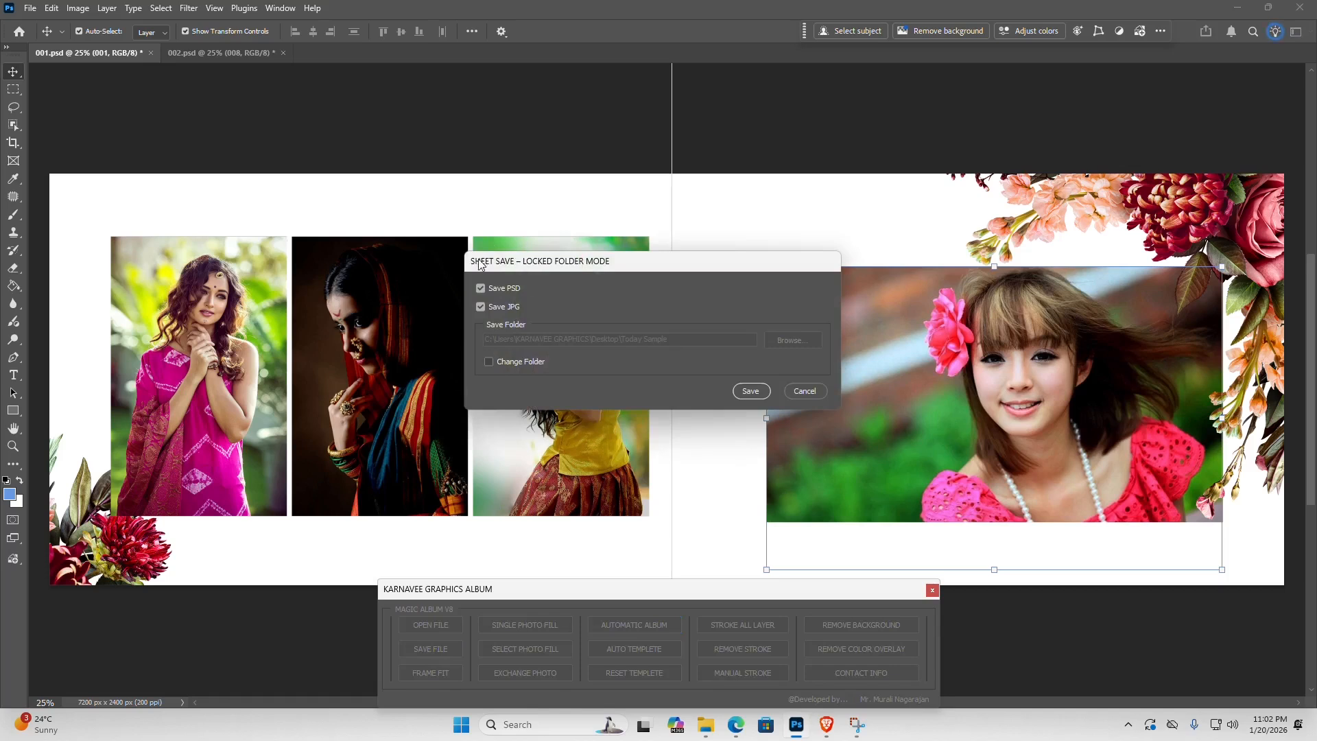
click(489, 362)
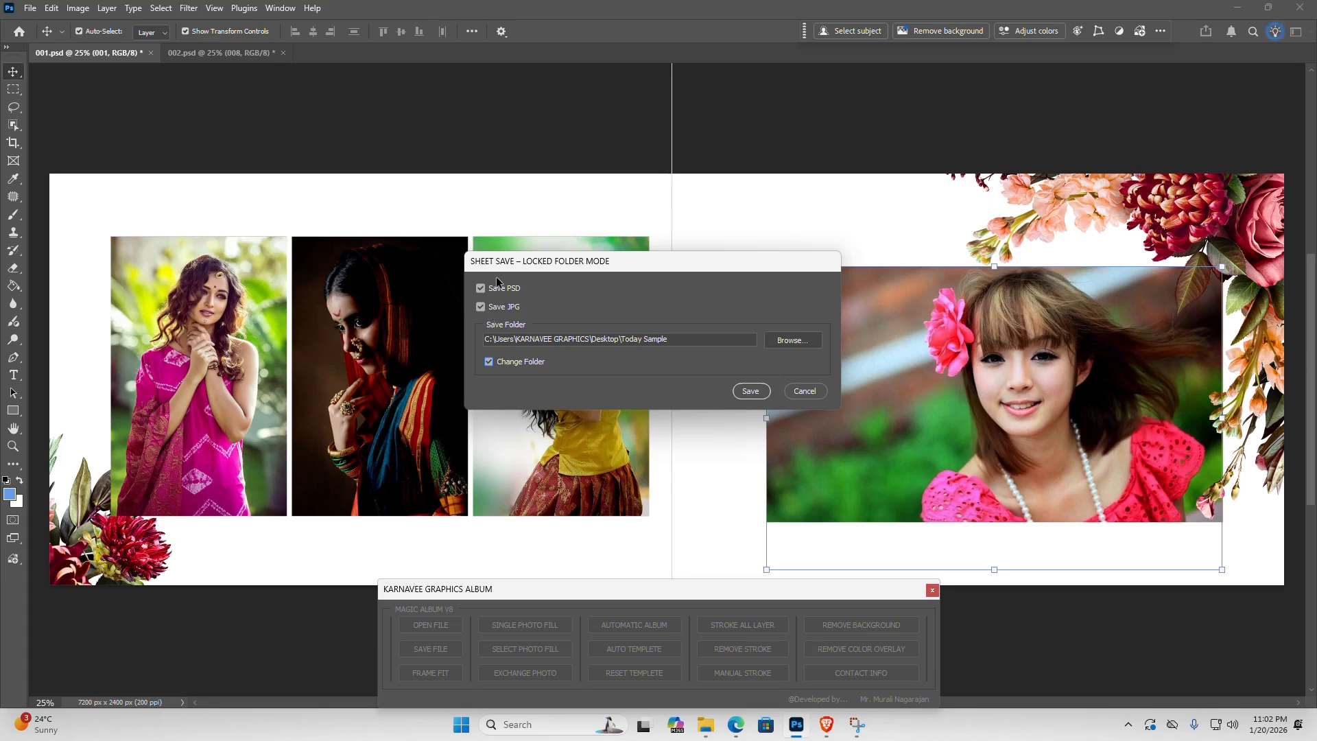
click(793, 341)
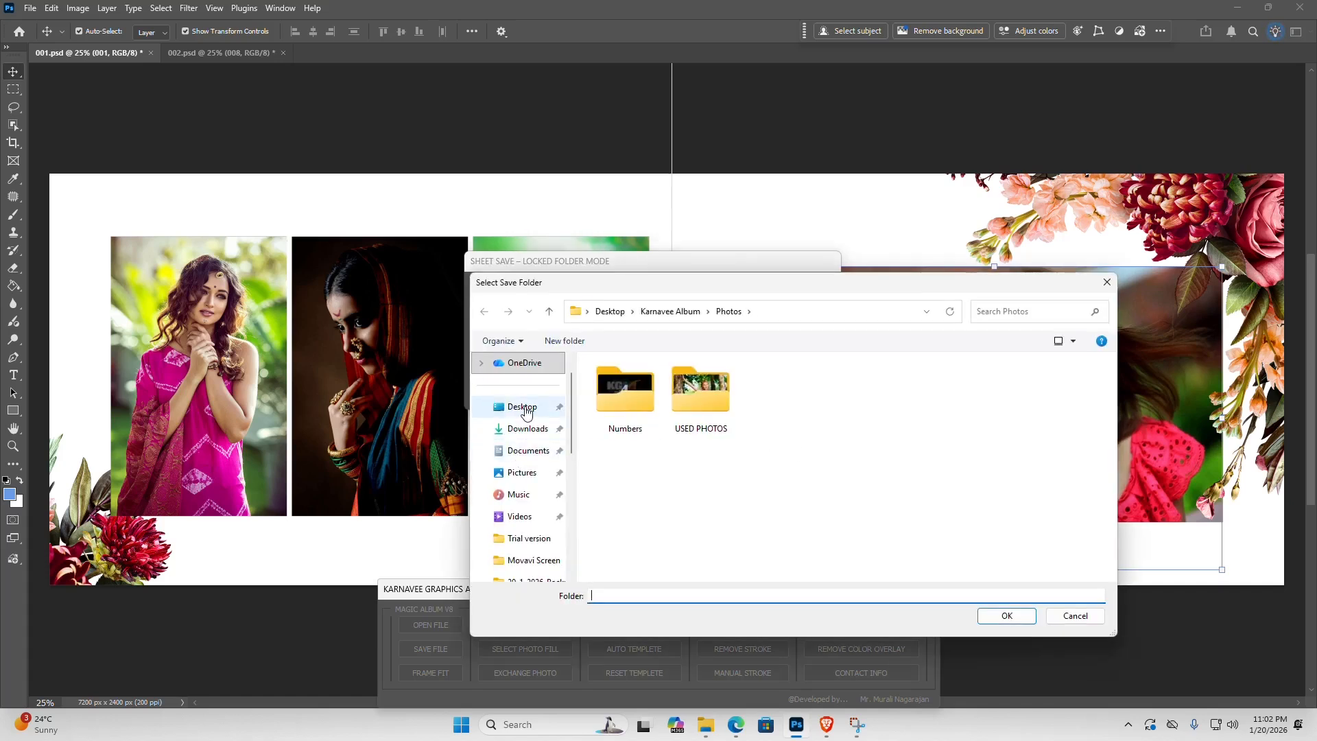
click(523, 407)
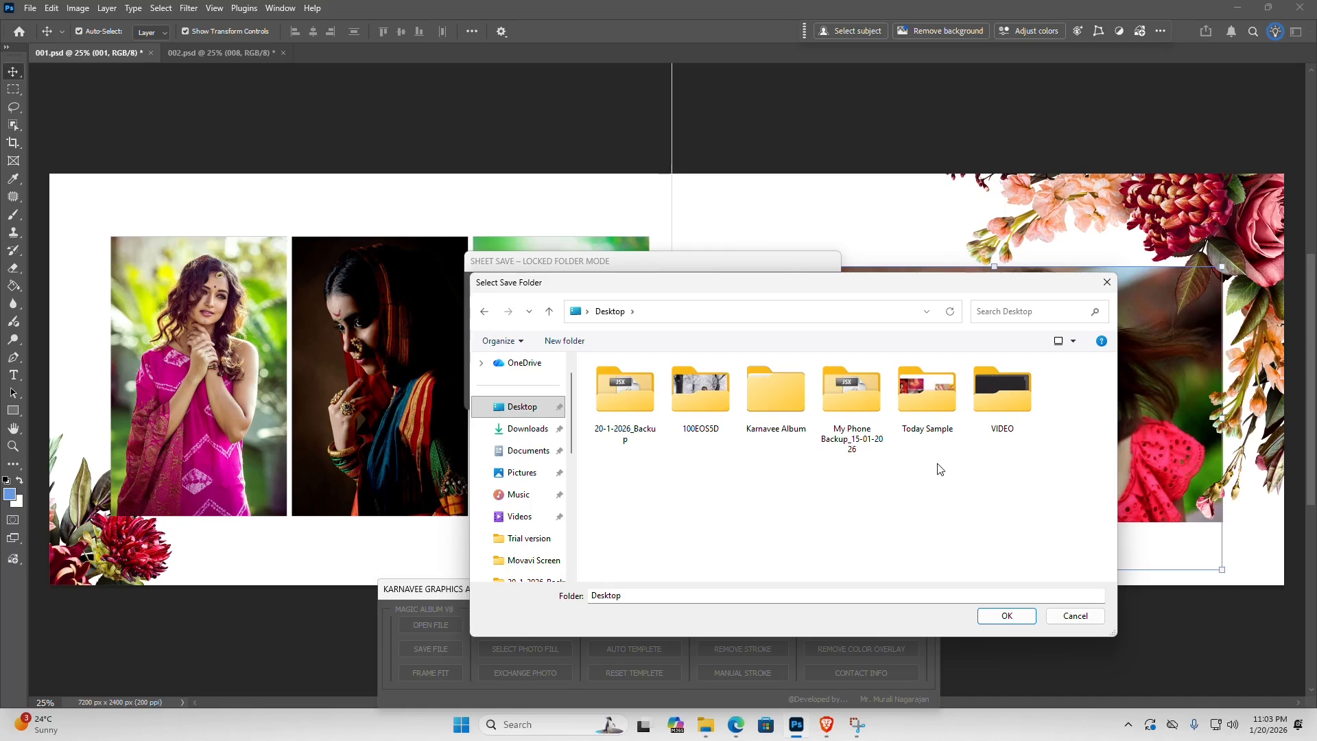
double_click(776, 389)
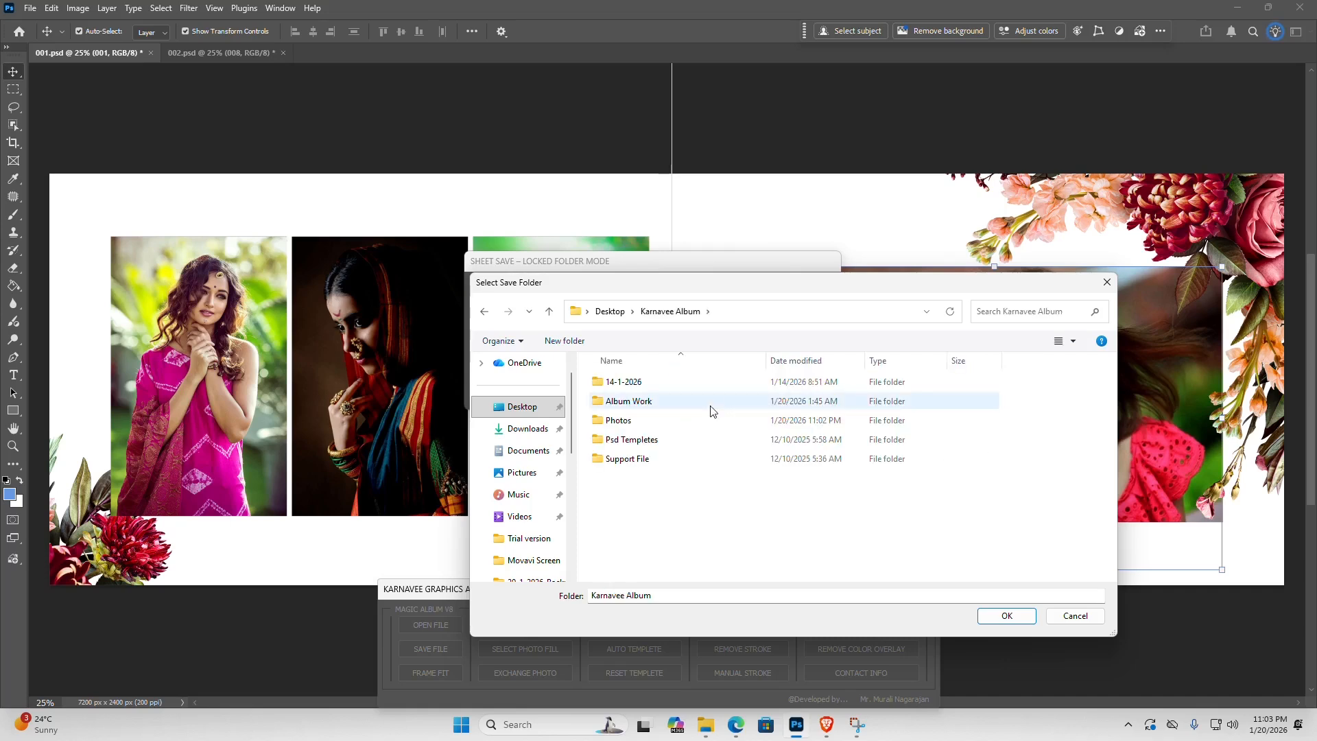
click(626, 402)
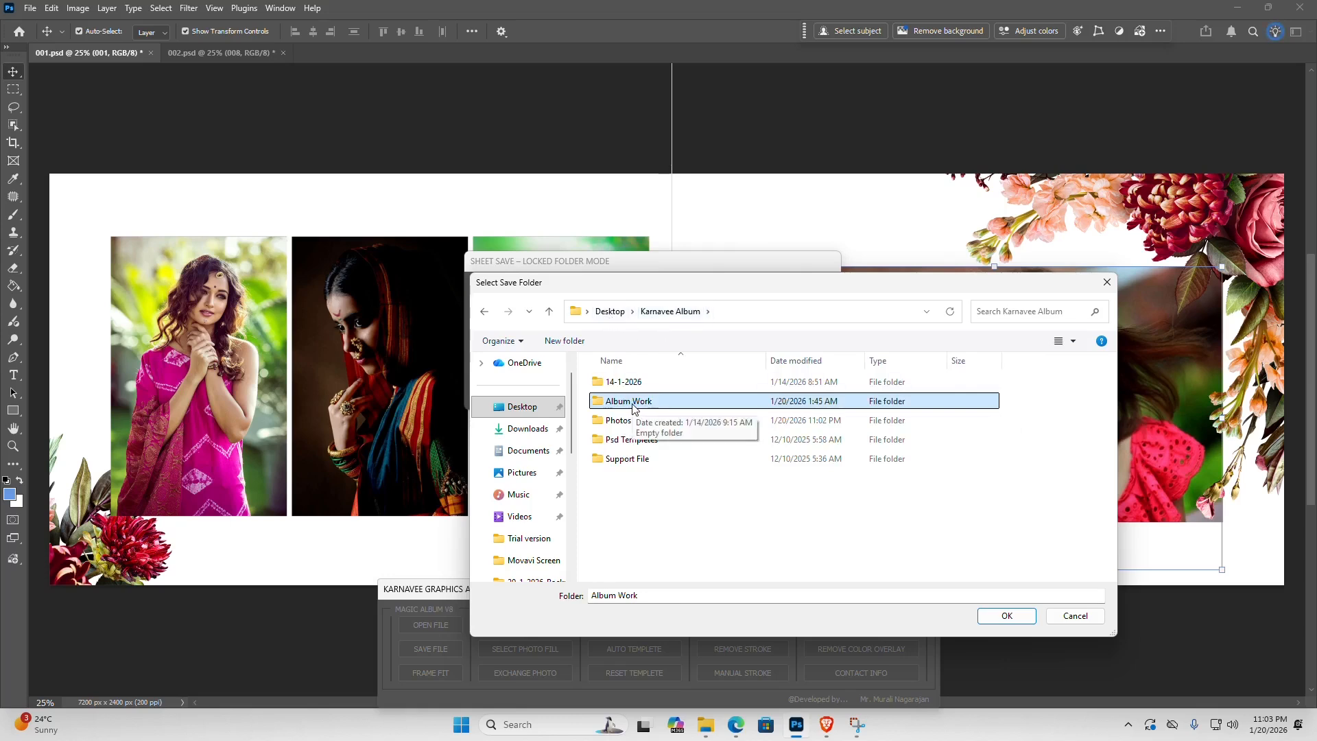
click(1006, 615)
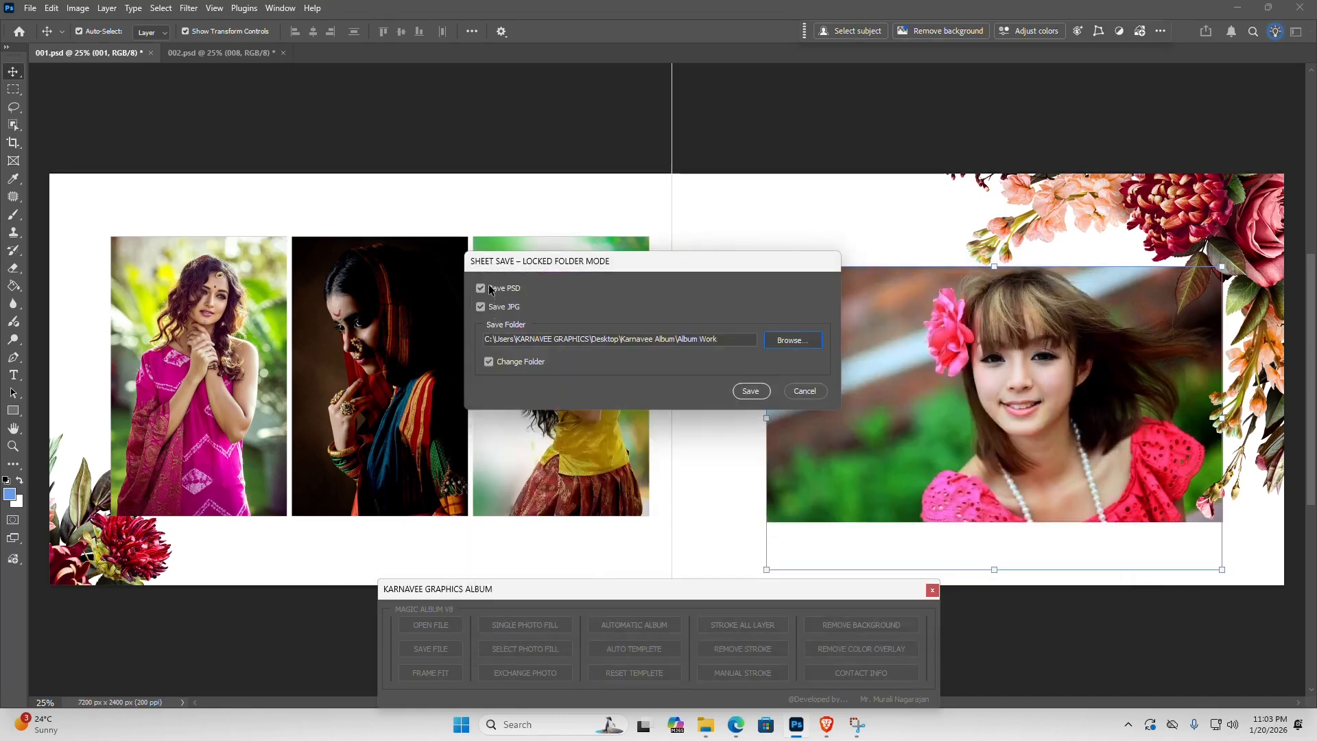
click(751, 391)
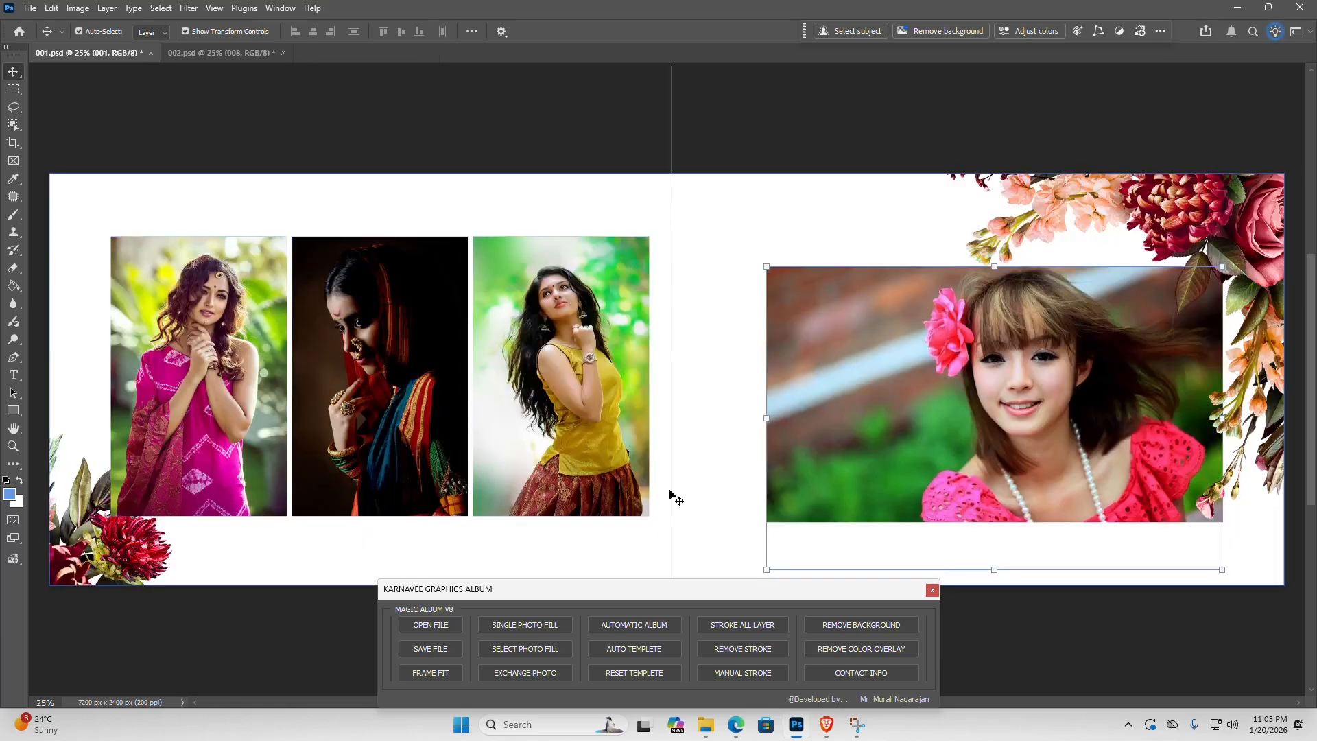
- Switch to File Explorer, open Karnavee Album's Album Work folder and enlarge the thumbnails to check the saved 001 files
mouse_move(706, 736)
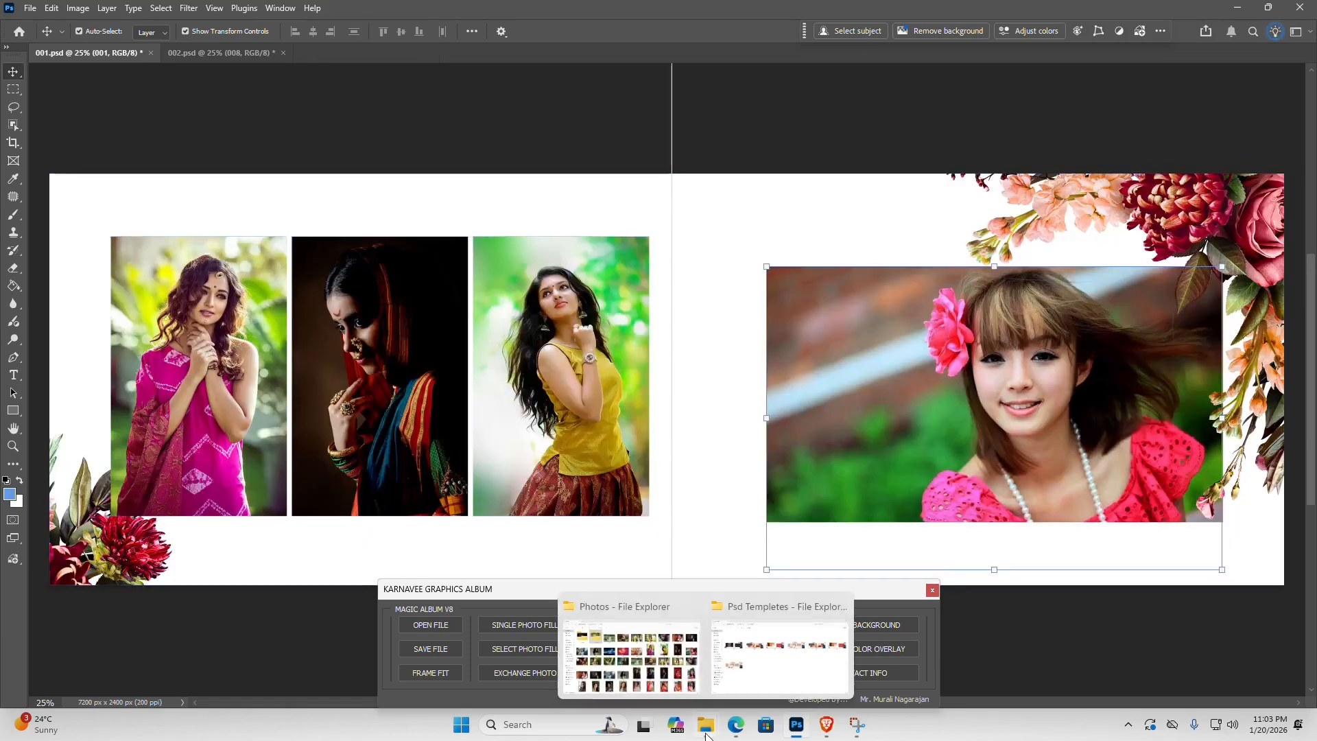
click(741, 686)
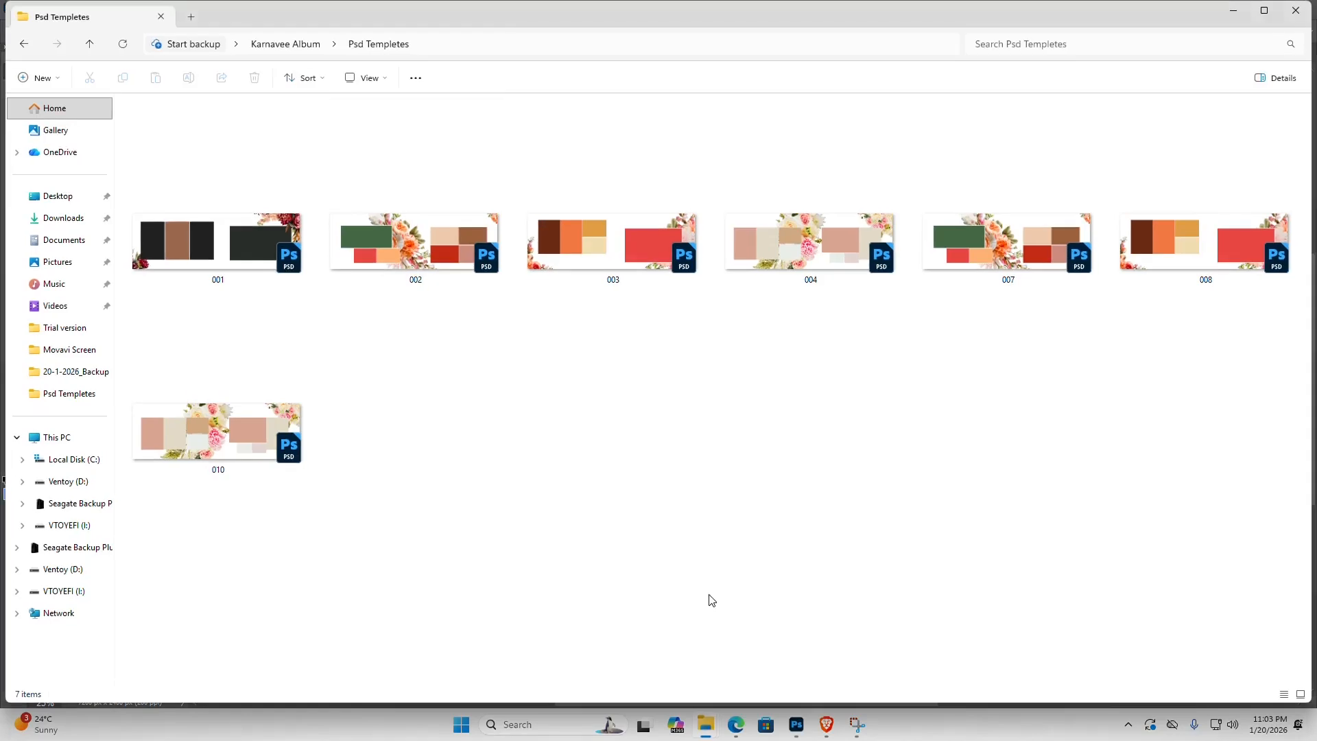
click(294, 46)
double_click(235, 132)
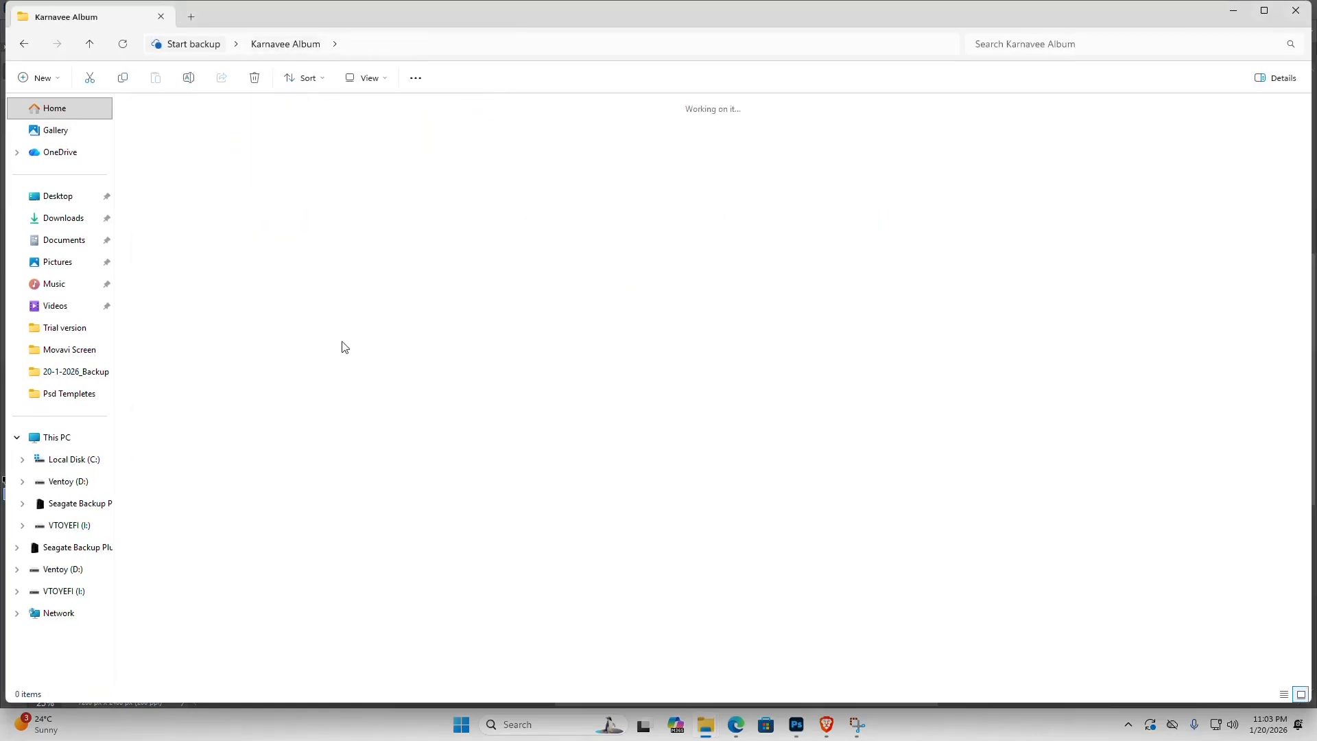
right_click(288, 273)
mouse_move(373, 282)
click(481, 278)
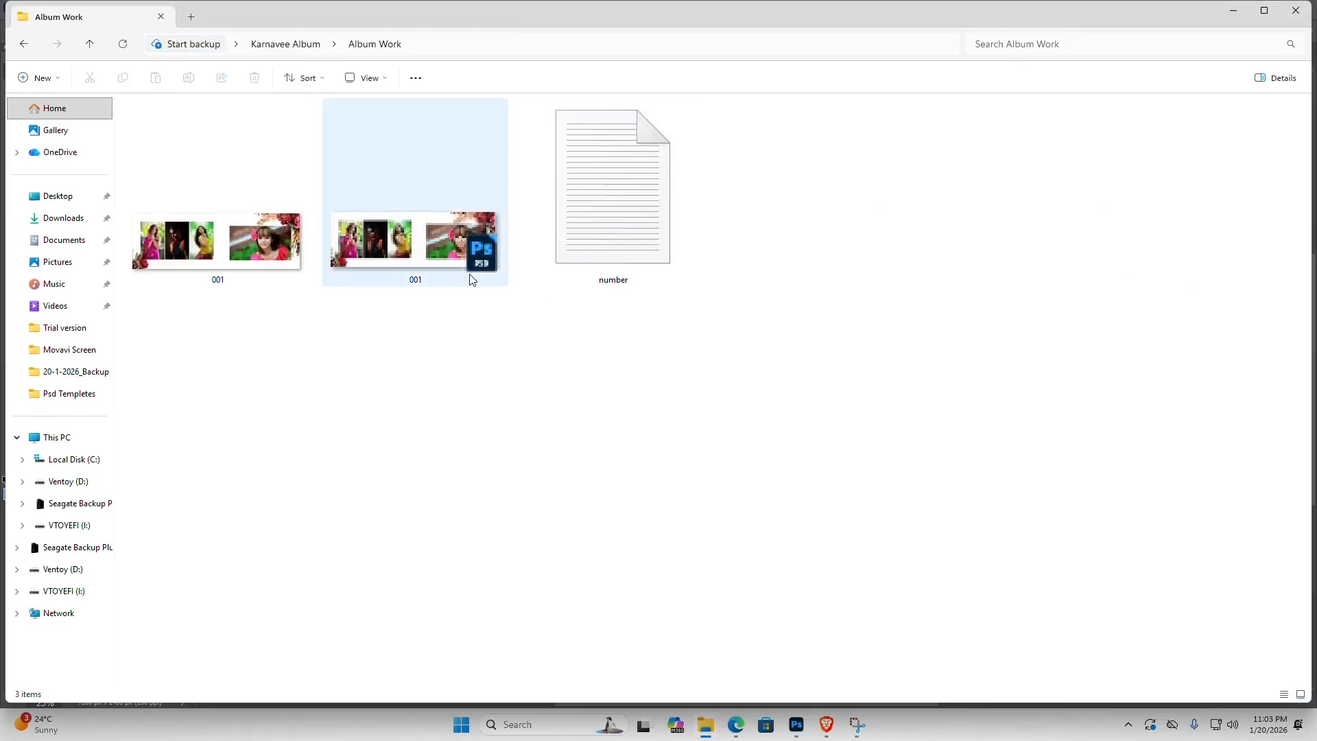
- Switch back to Photoshop and close the 001.psd document without saving its changes
click(798, 732)
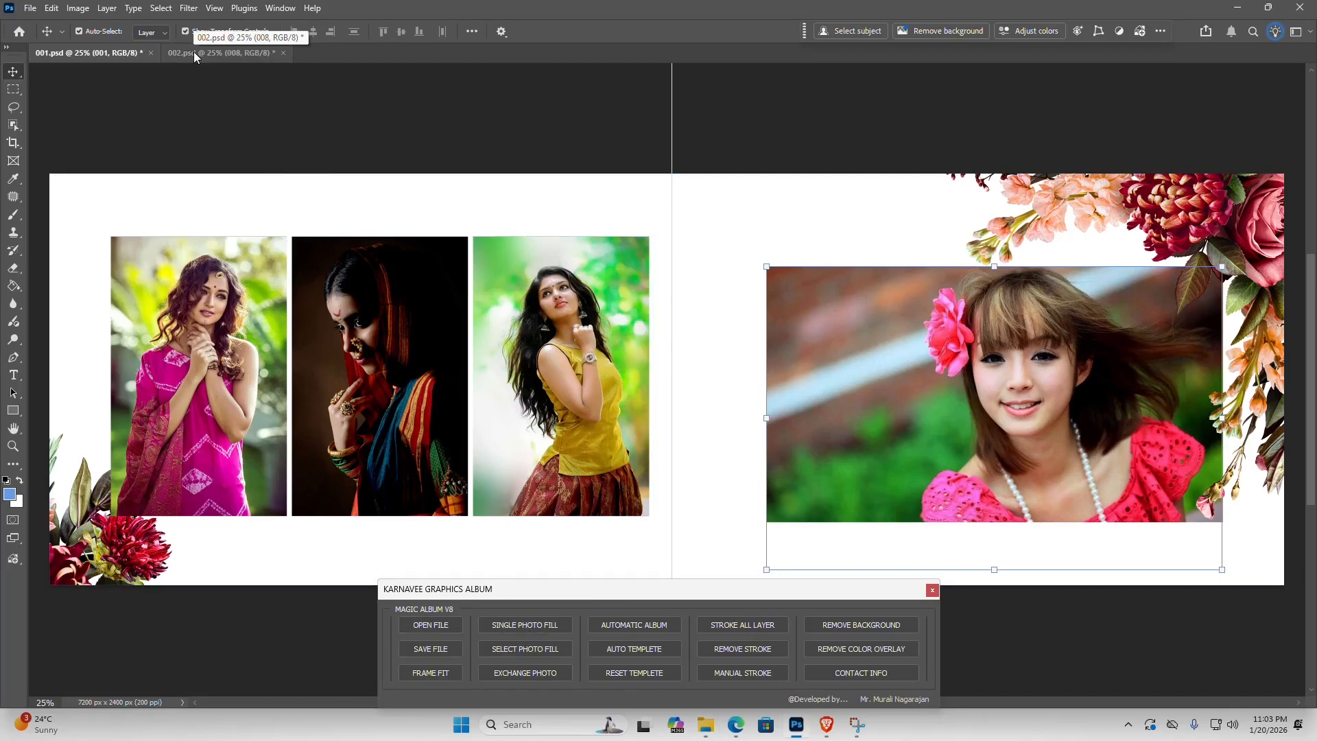
click(152, 53)
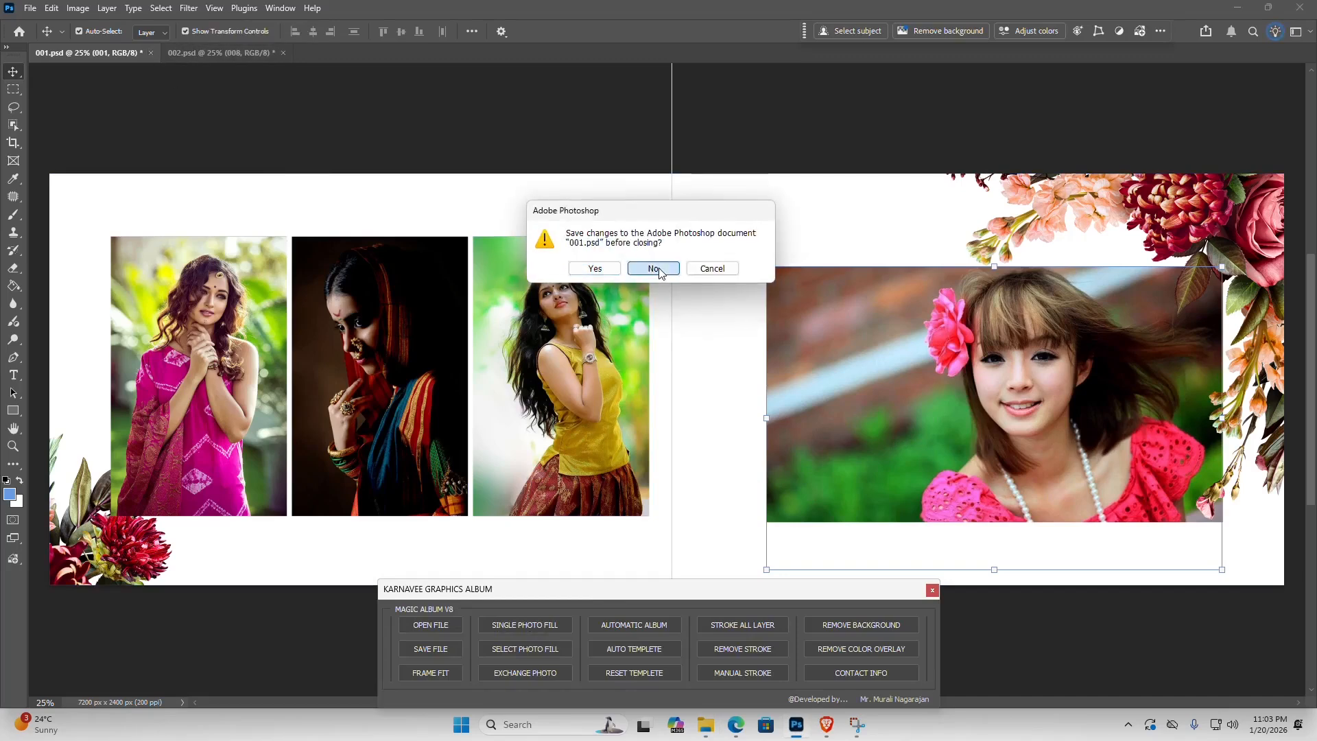
click(652, 268)
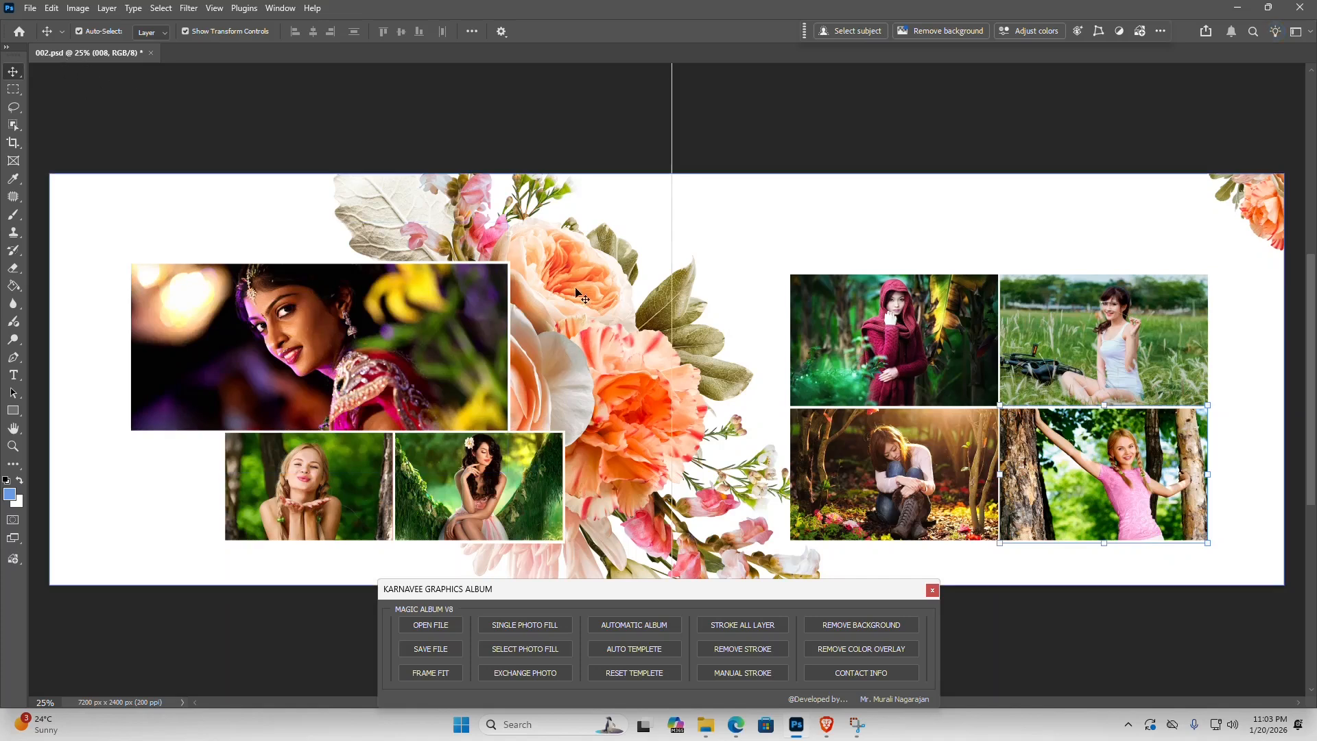
- Save the 002.psd sheet as both PSD and JPG in the Album Work folder without changing the save folder
click(429, 649)
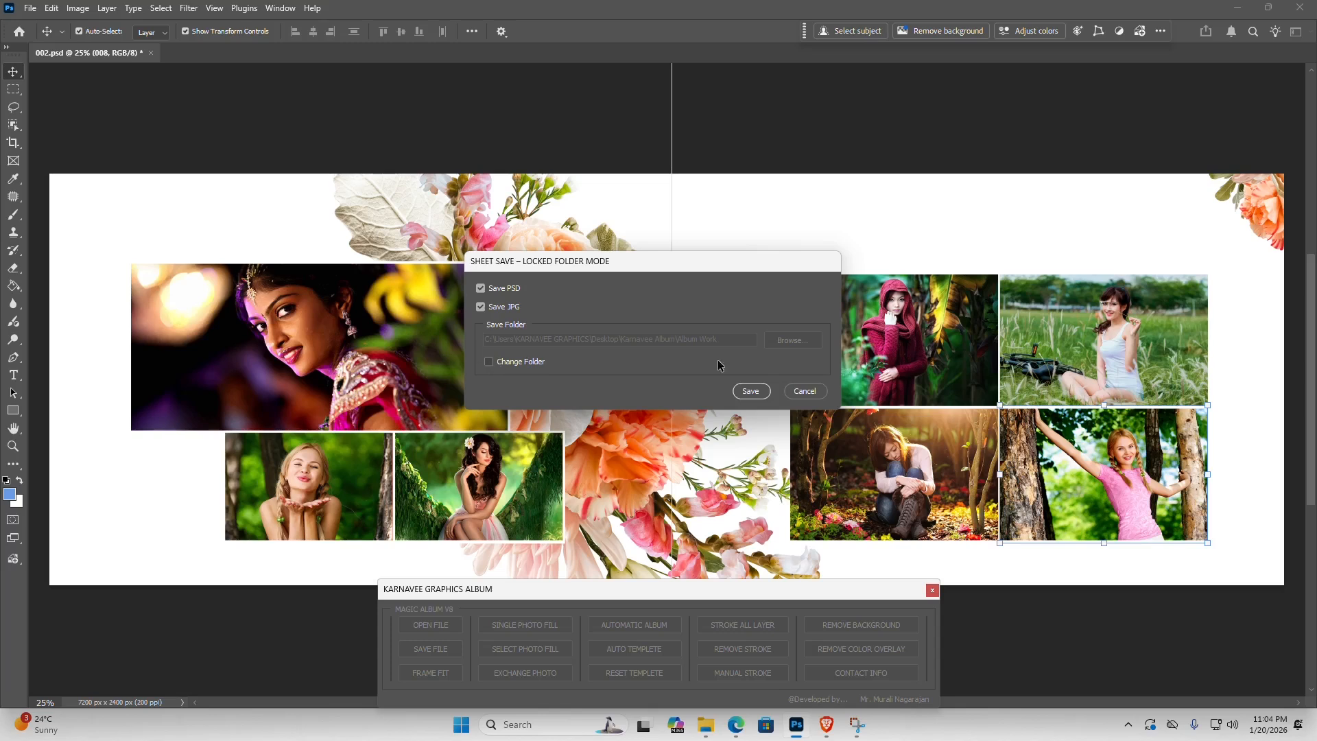
click(489, 362)
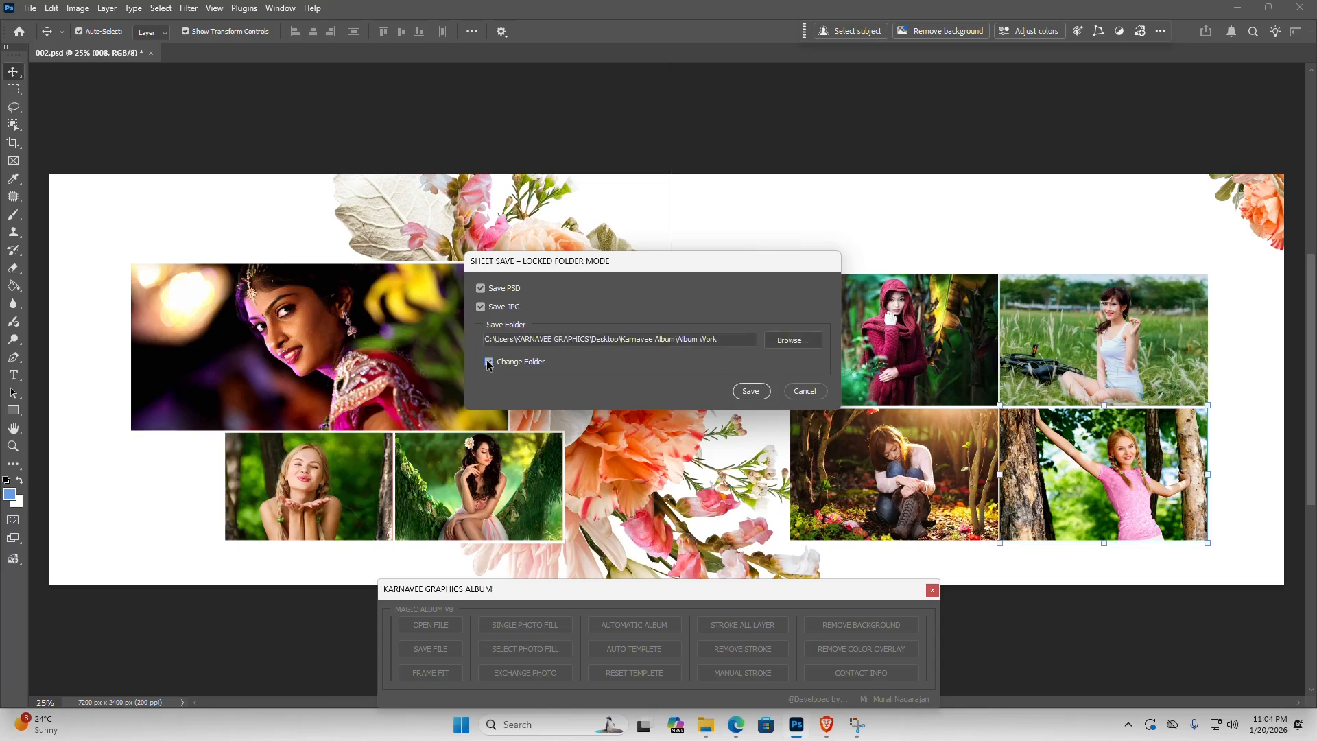
click(490, 363)
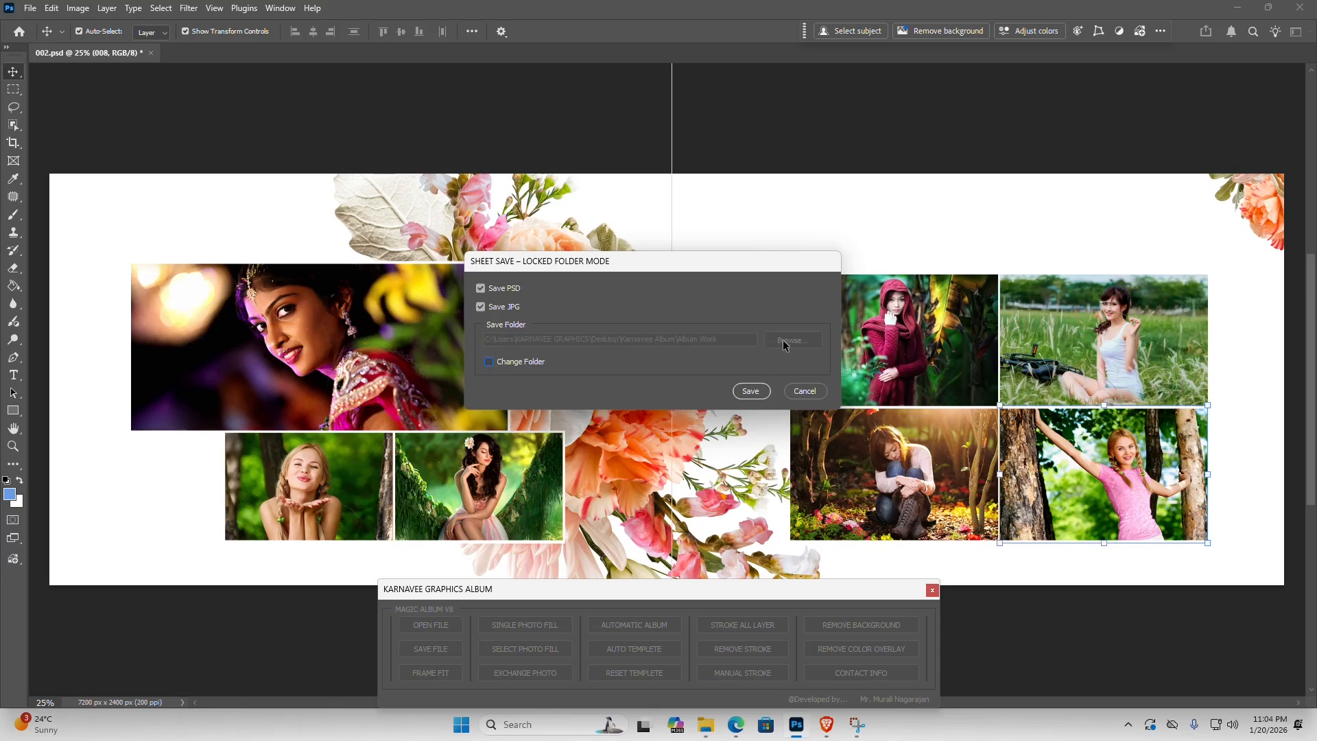
click(751, 391)
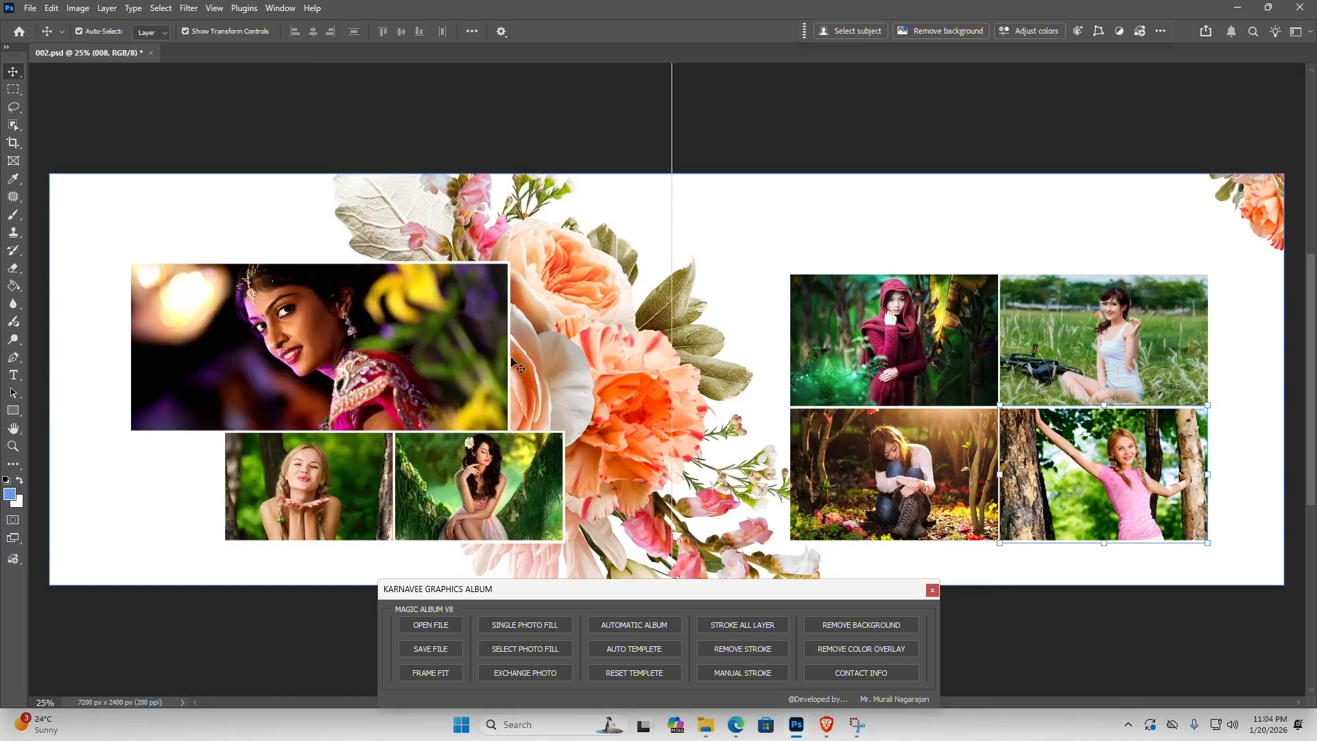
- Examine the saved PSD and JPG sheets 001 and 002 in File Explorer's Album Work folder, then return to Photoshop
click(705, 724)
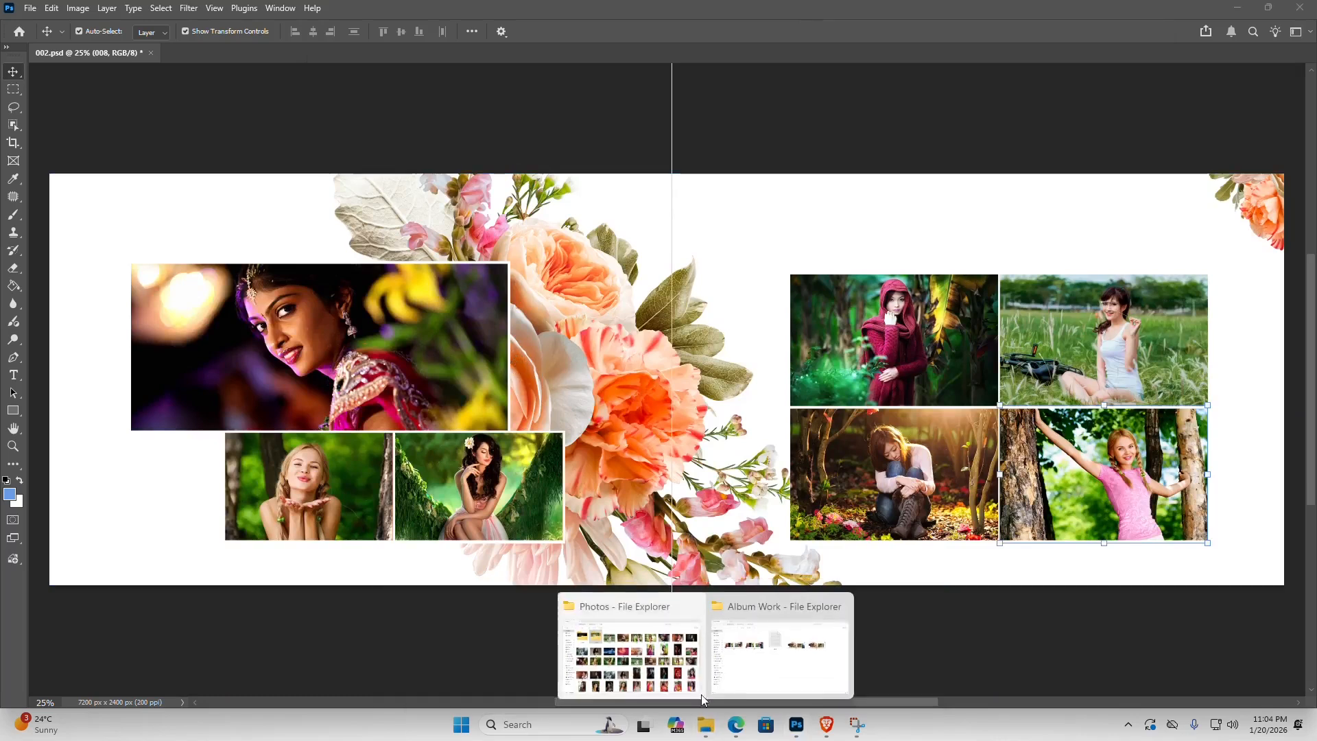
click(747, 663)
click(202, 249)
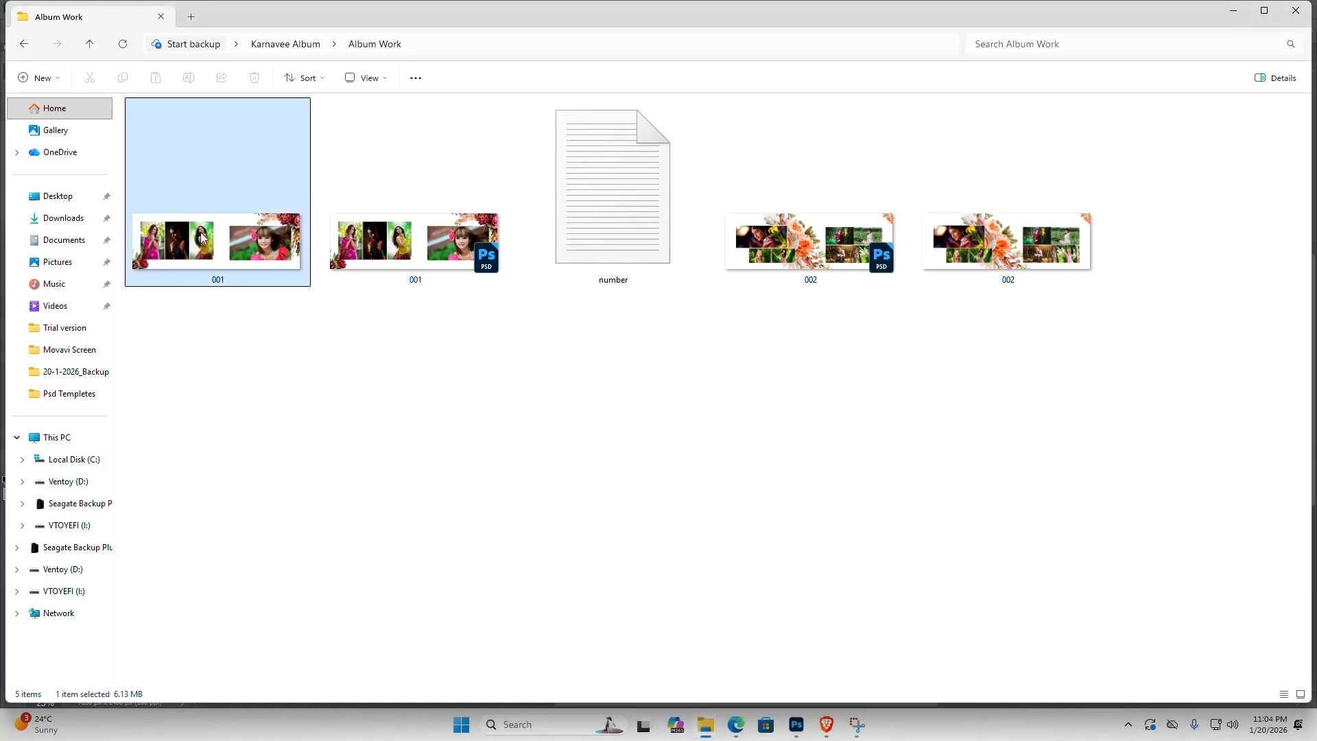
click(420, 274)
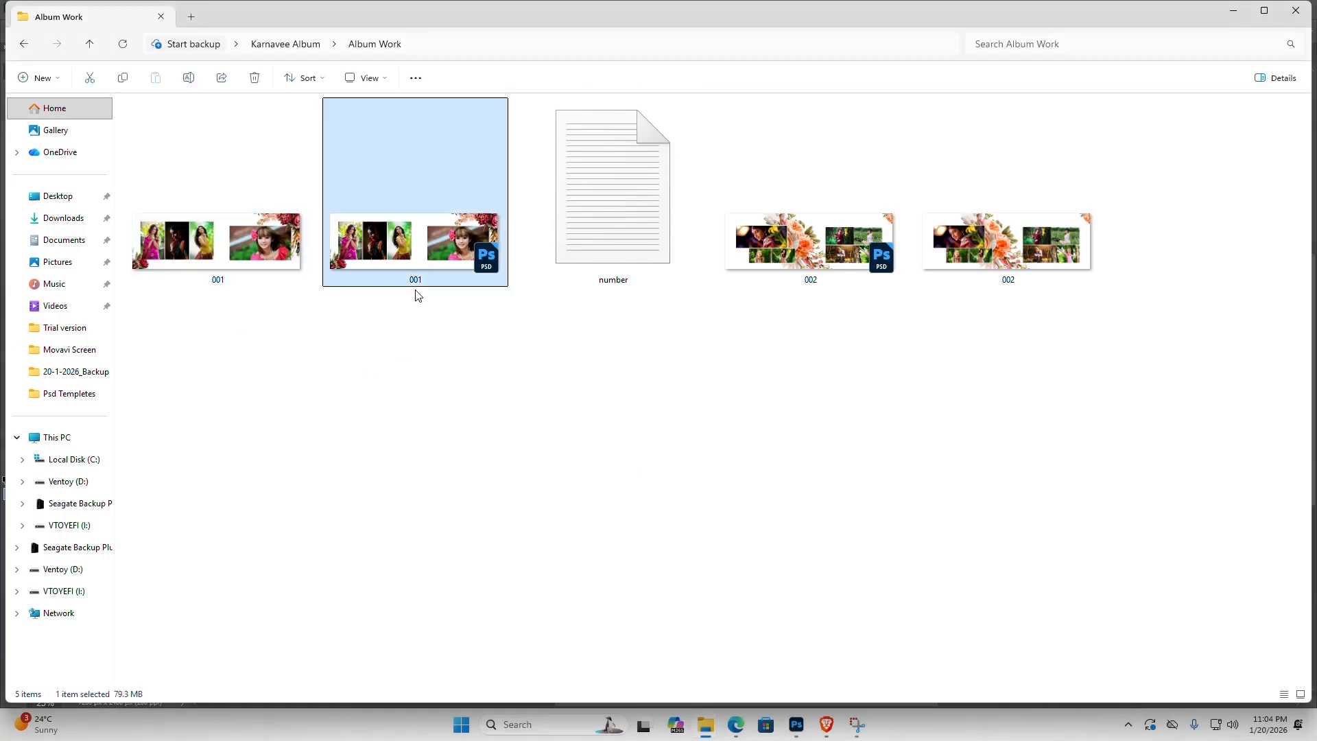
click(772, 229)
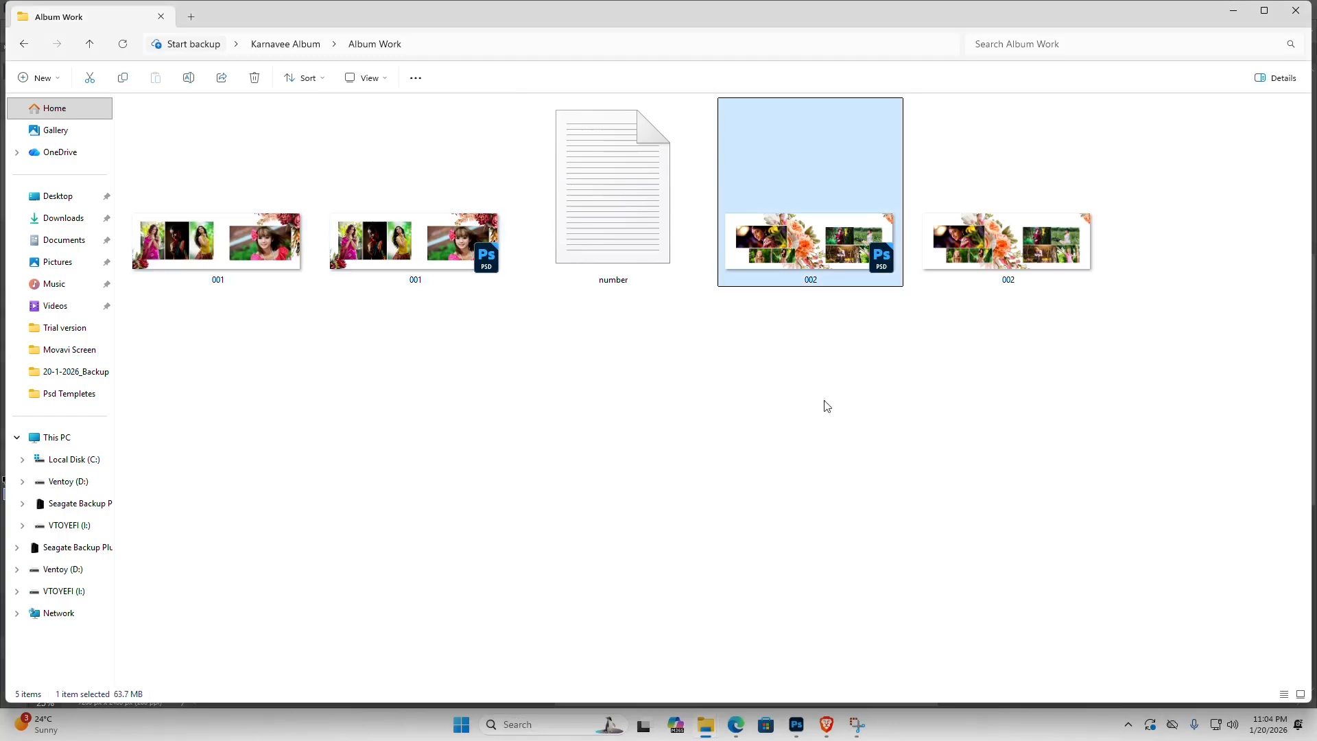
click(970, 255)
right_click(342, 413)
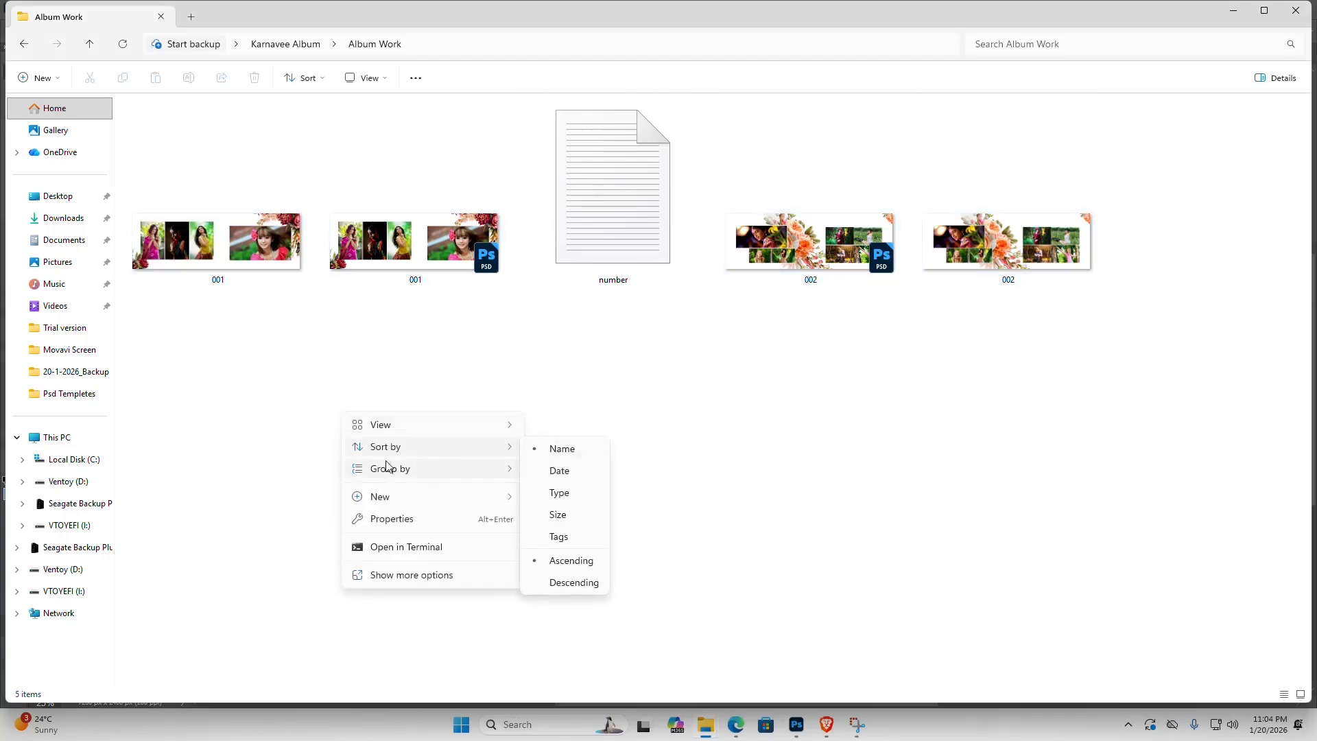
key(Escape)
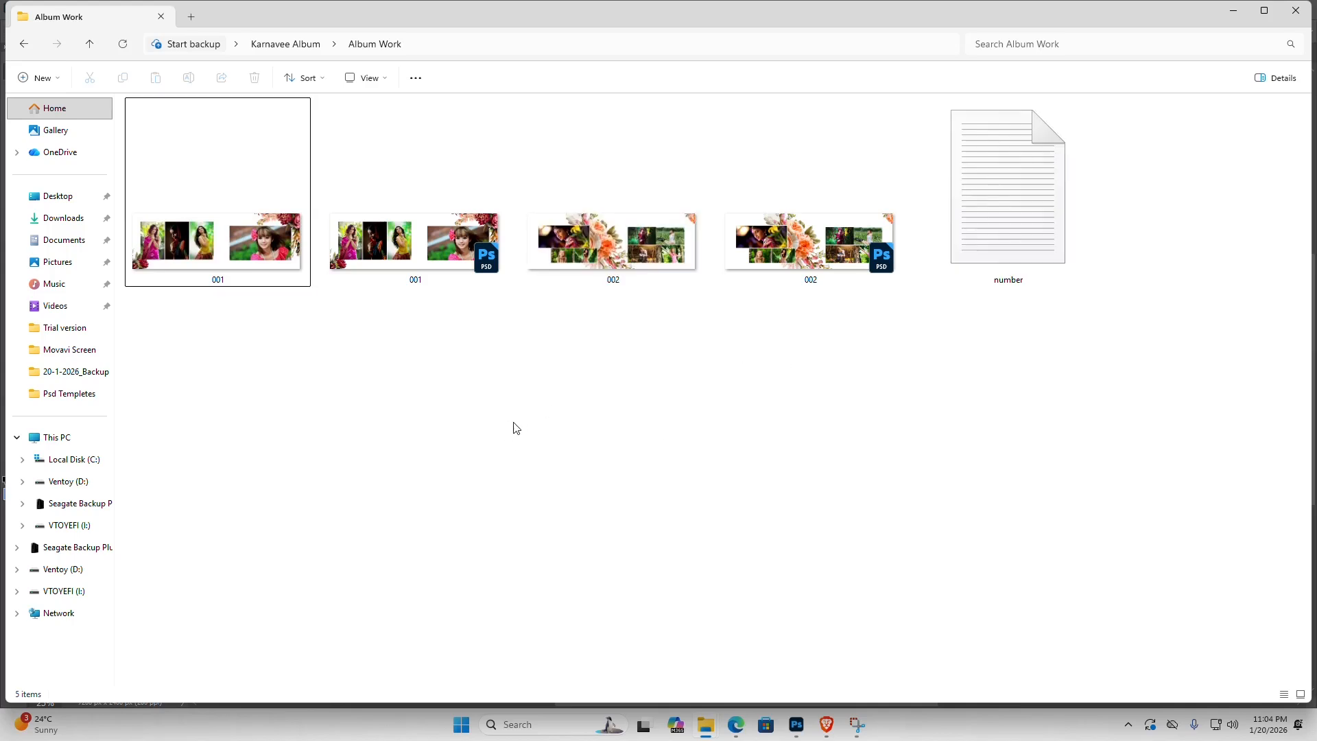
click(795, 727)
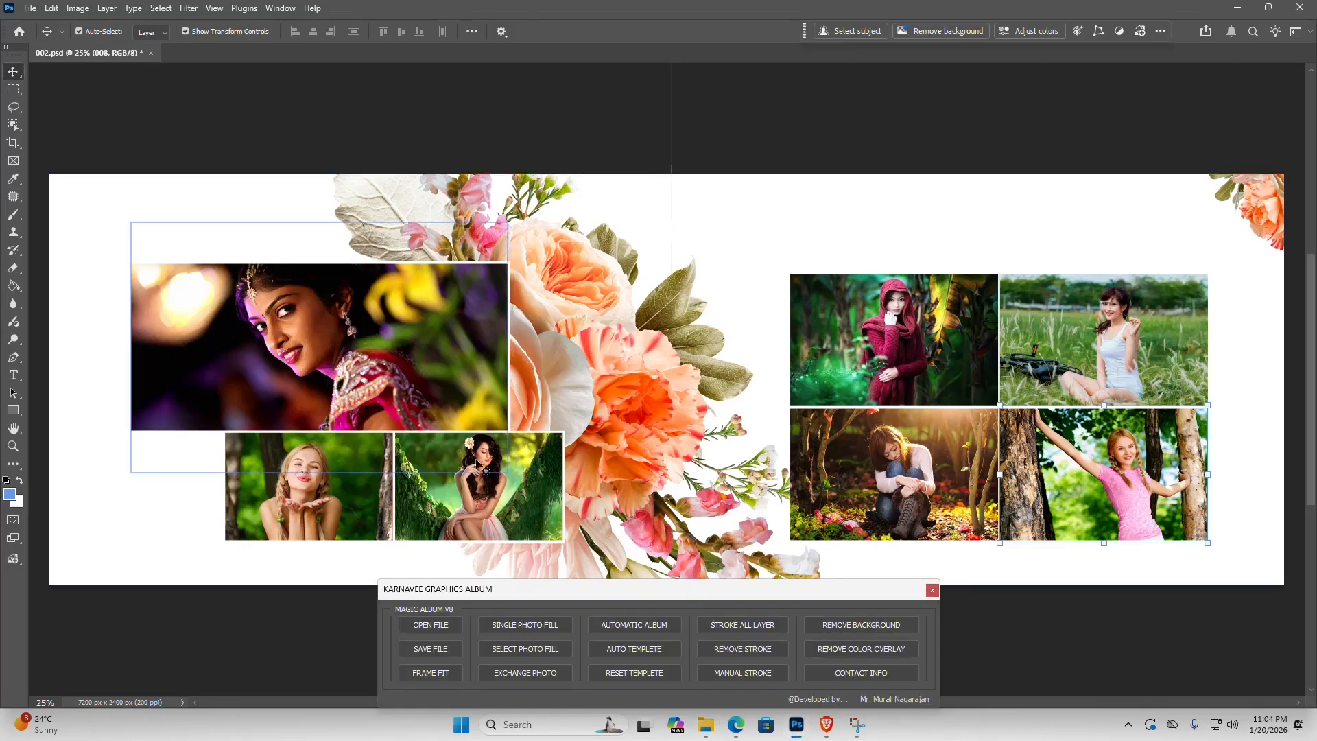
- Delete the large photo and the right photo beneath it from the left-hand page of 002.psd, along with template layers
click(410, 346)
key(Delete)
key(Delete)
click(505, 493)
key(Delete)
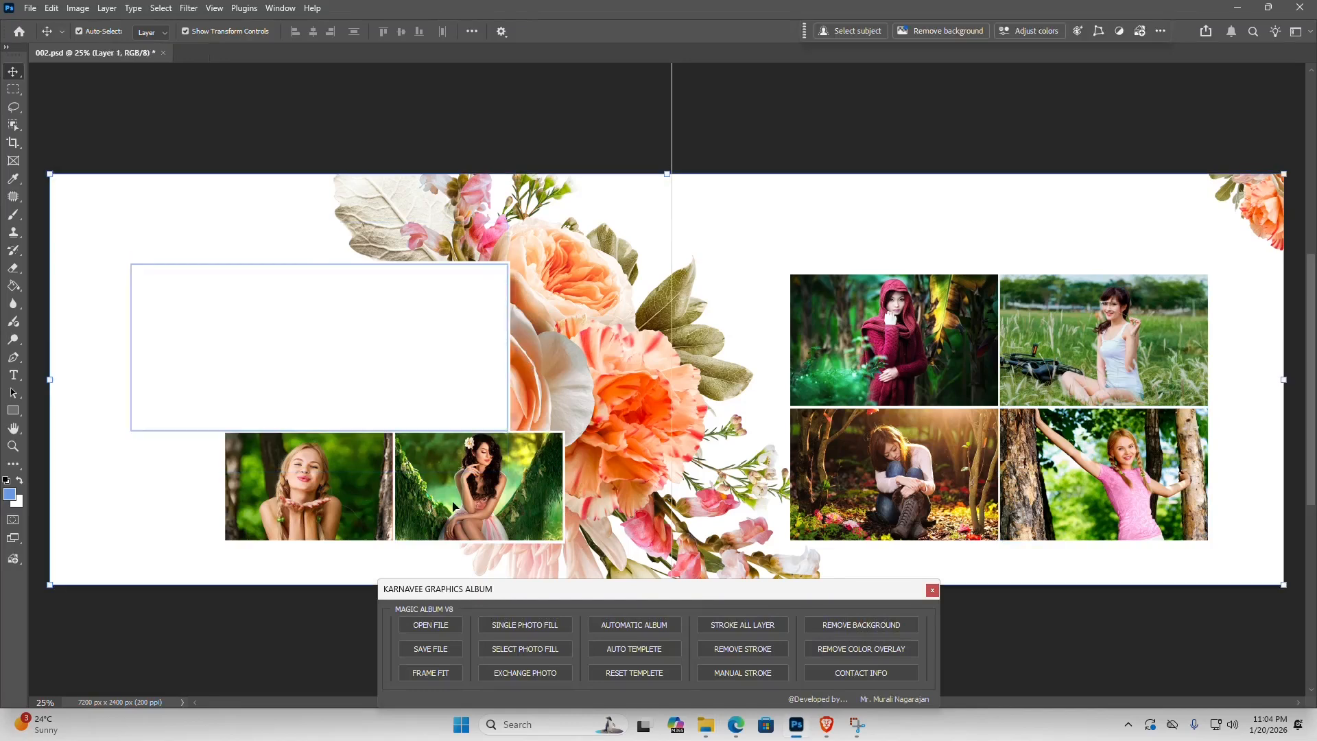
key(Delete)
key(Delete)
key(Delete)
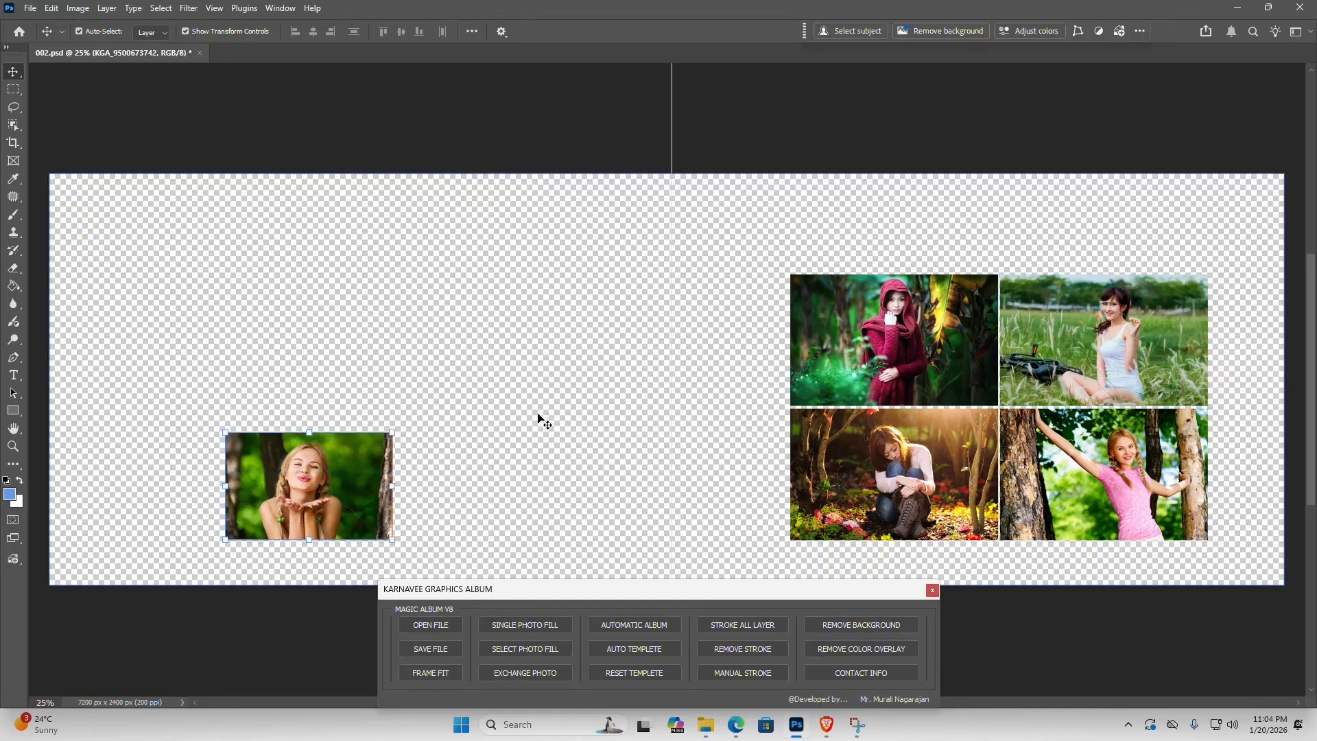
- Undo the photo and template layer deletions on the 002.psd sheet
key(ctrl+z)
key(ctrl+z)
key(ctrl+z)
key(ctrl+z)
key(ctrl+z)
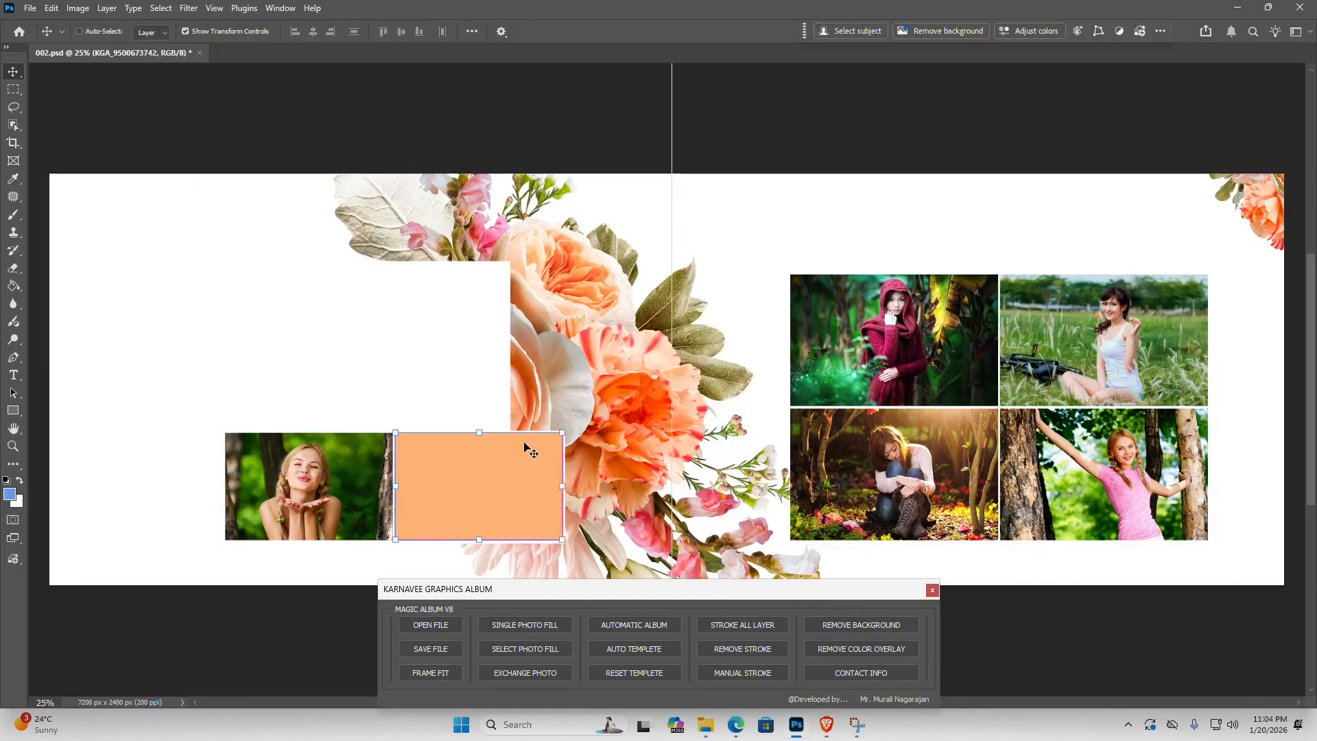
key(ctrl+z)
key(ctrl+z)
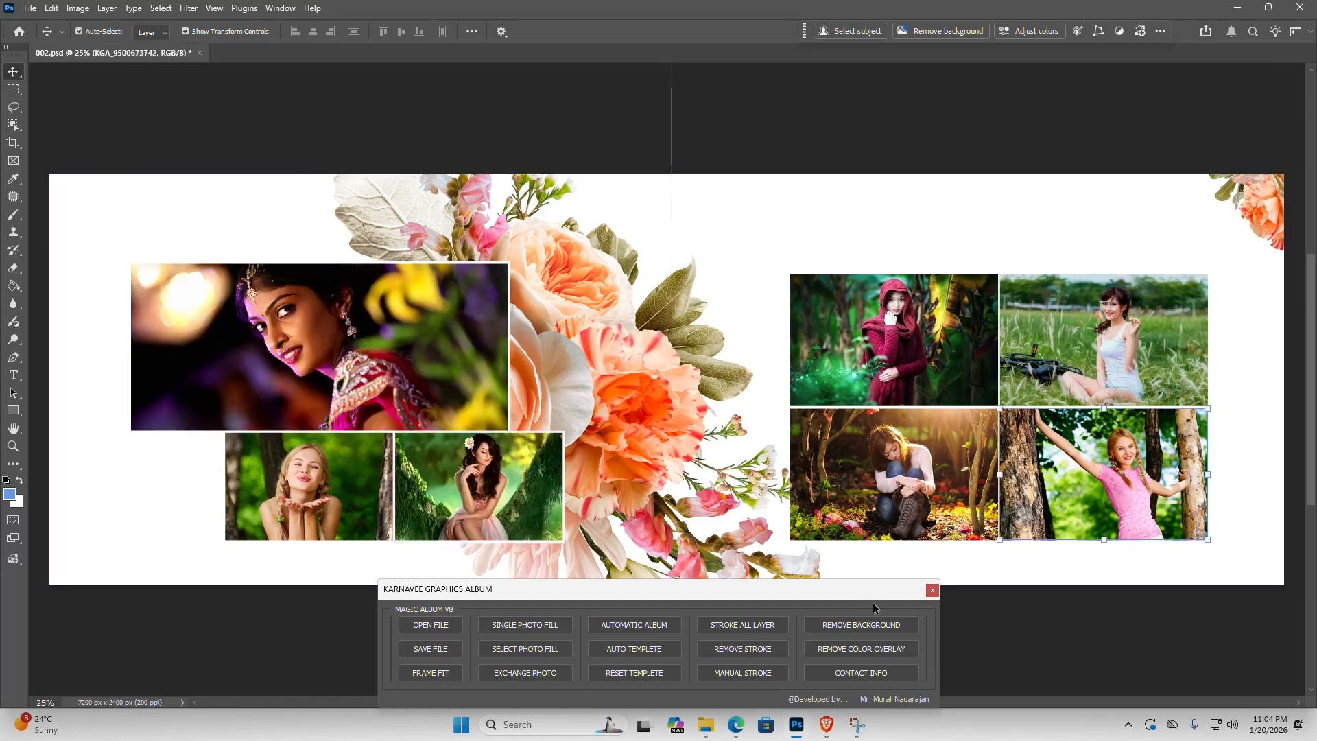
- Open photo 014 from Karnavee Album's Photos folder through the Magic Album panel and remove its background
click(427, 628)
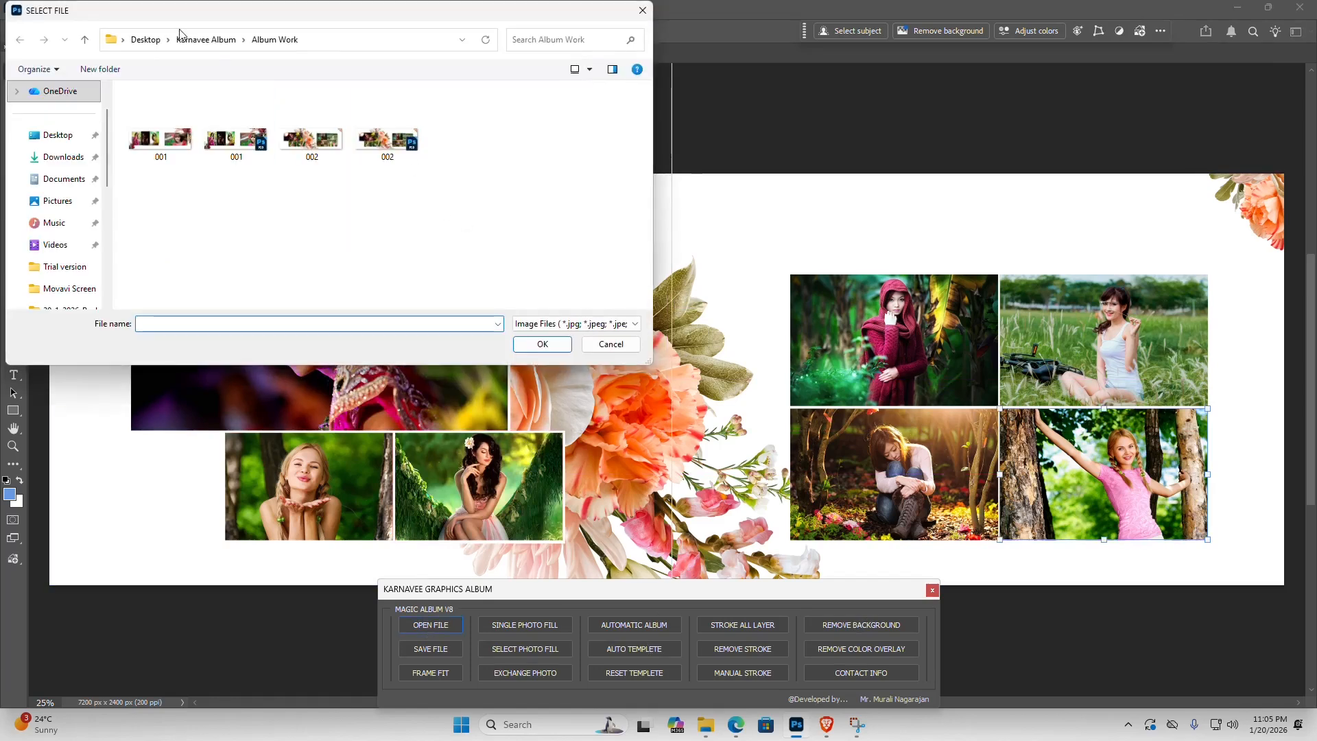
click(206, 40)
double_click(182, 137)
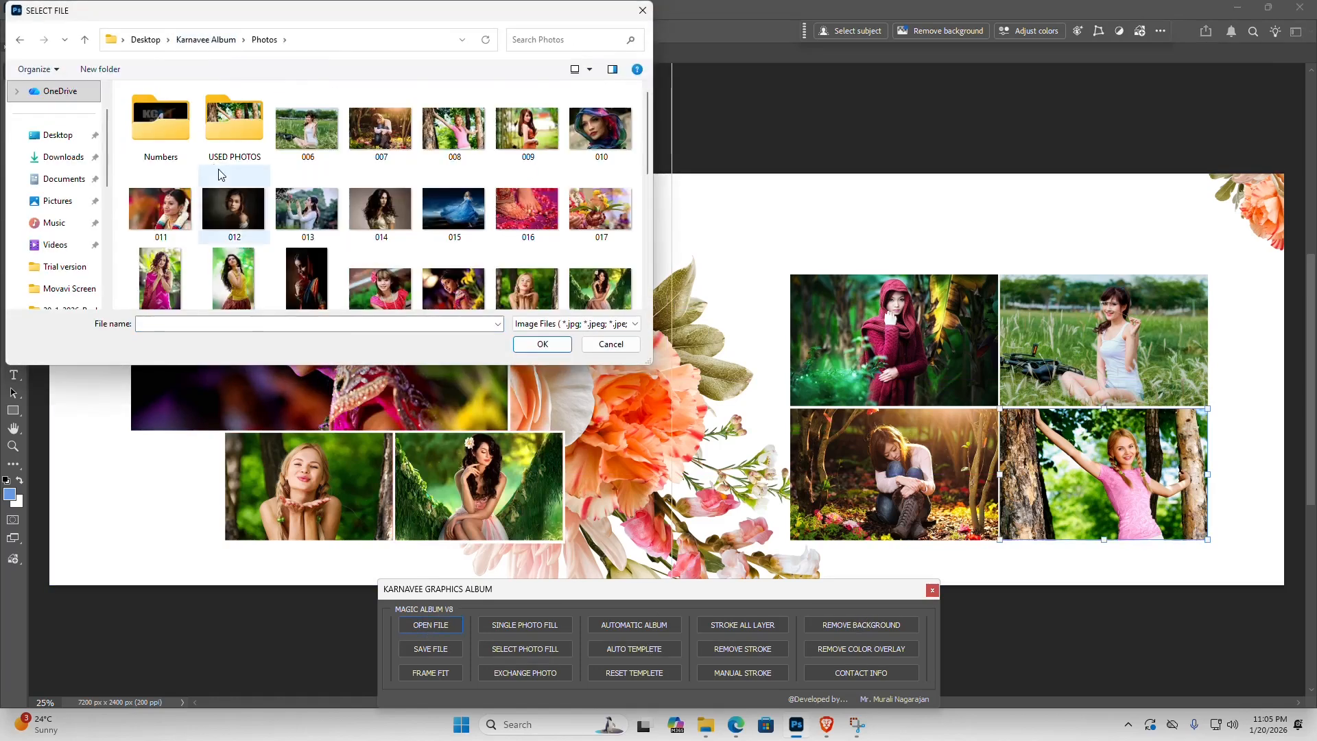
click(370, 215)
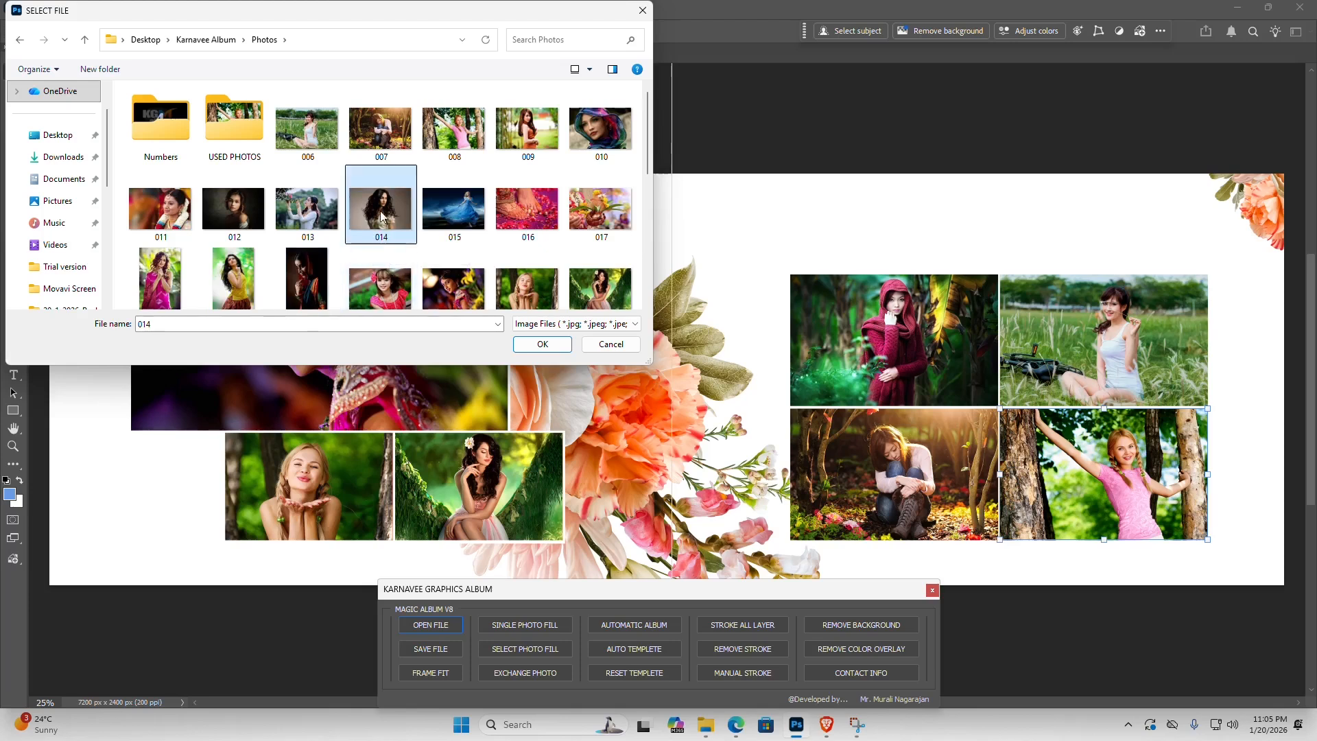
double_click(374, 209)
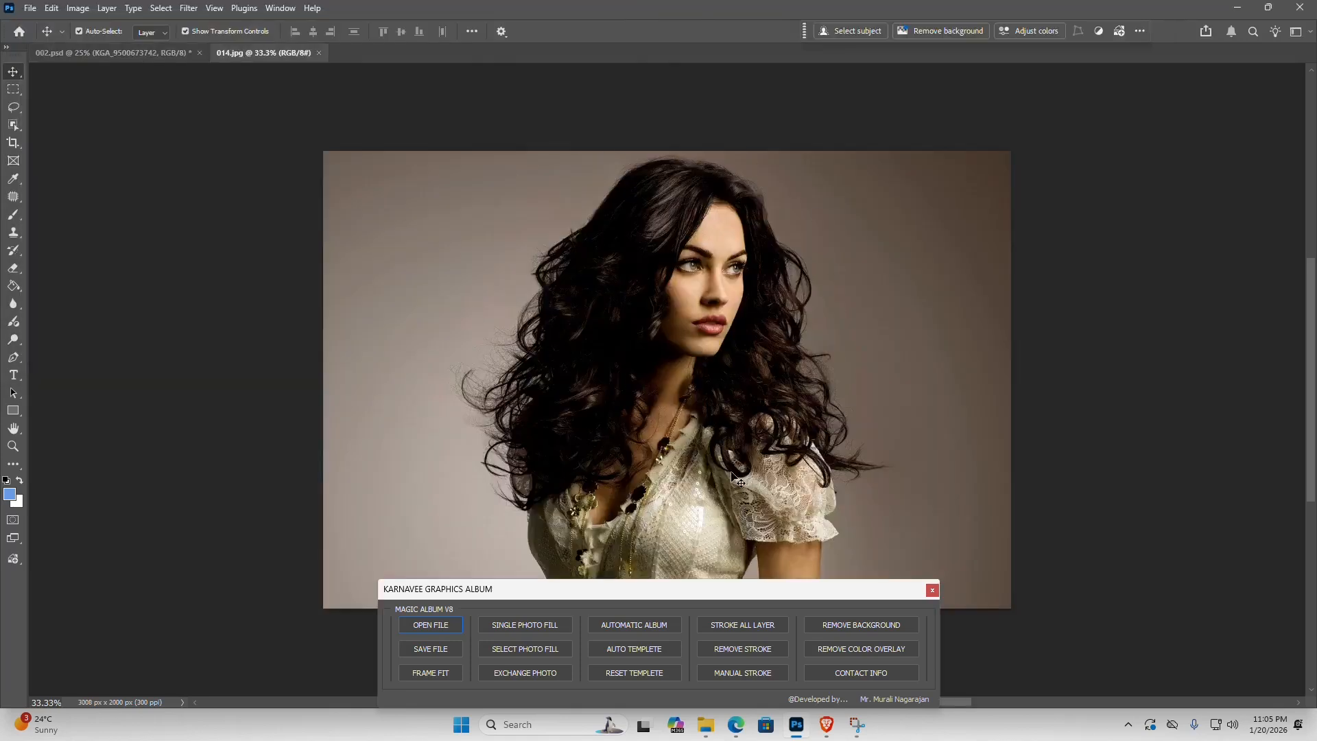
click(862, 621)
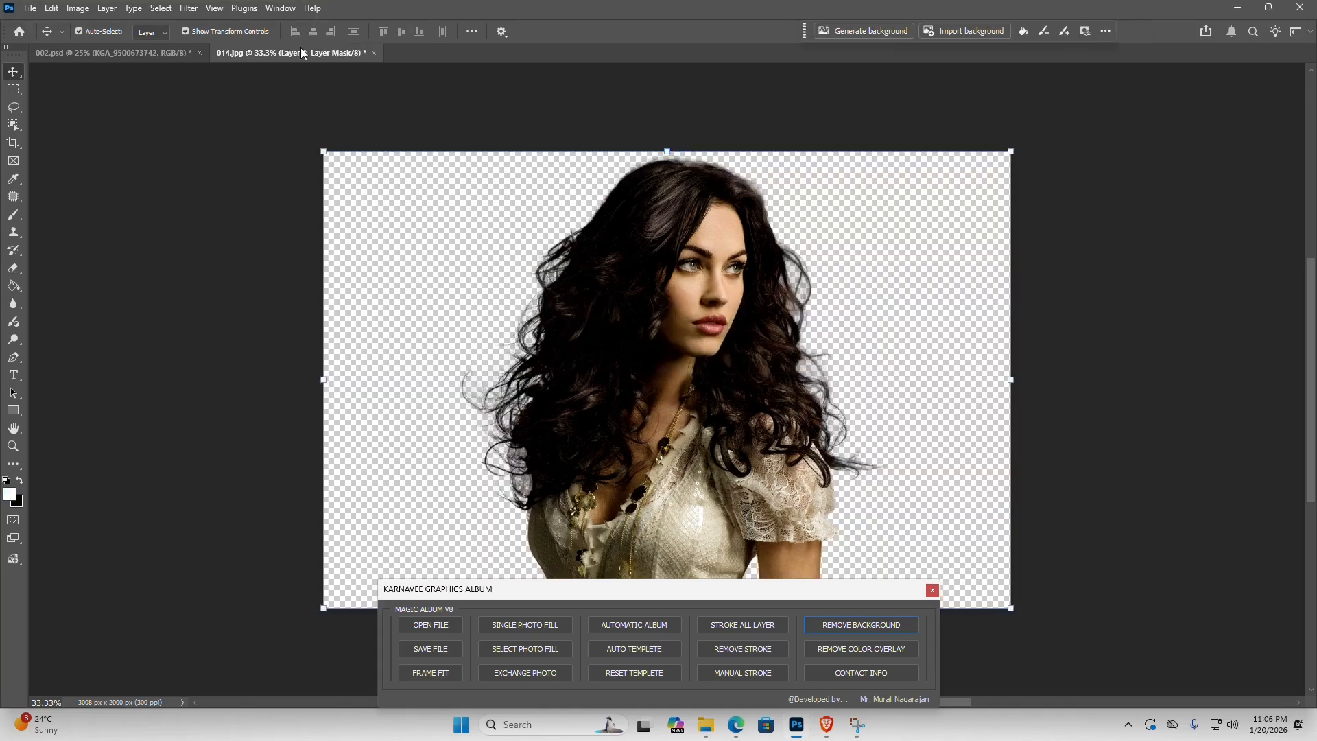
- Float the 014.jpg document beside the 002.psd sheet and copy the cut-out woman onto the middle of the spread
drag(324, 80, 364, 152)
drag(527, 153, 420, 140)
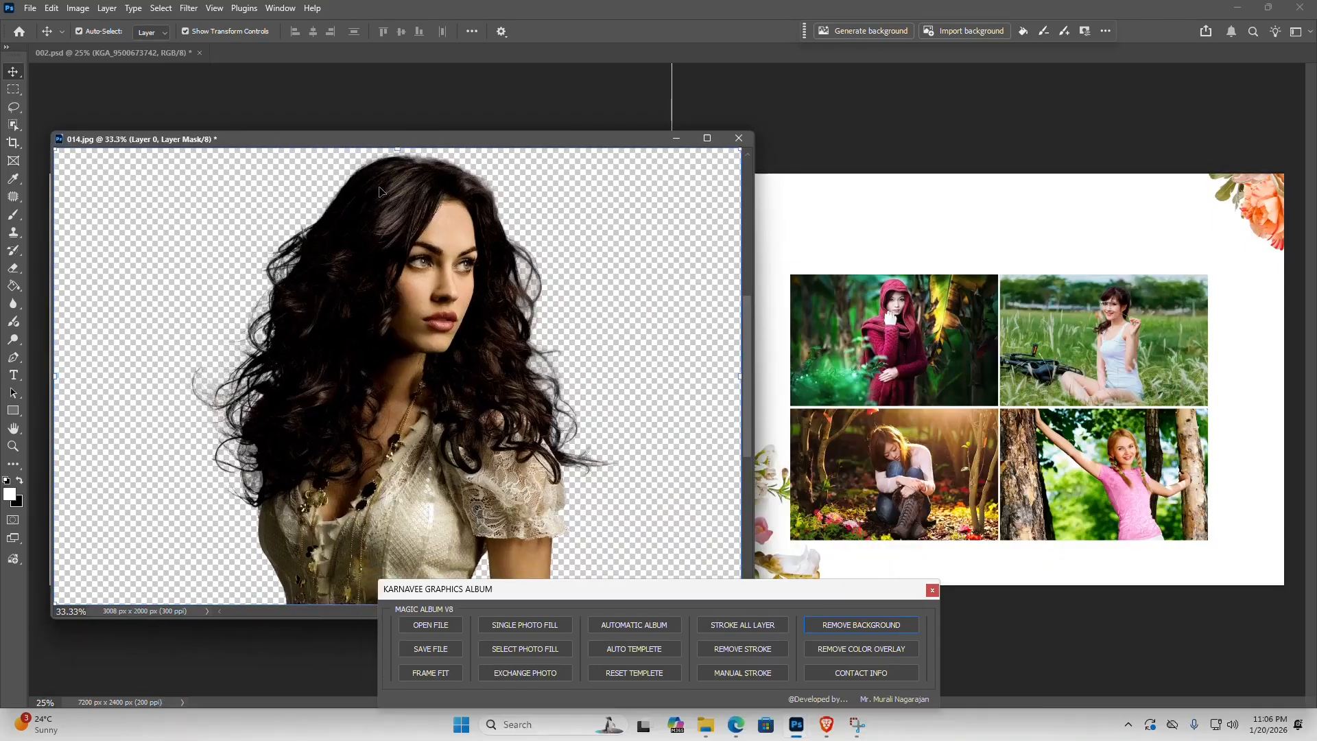
drag(546, 140, 418, 135)
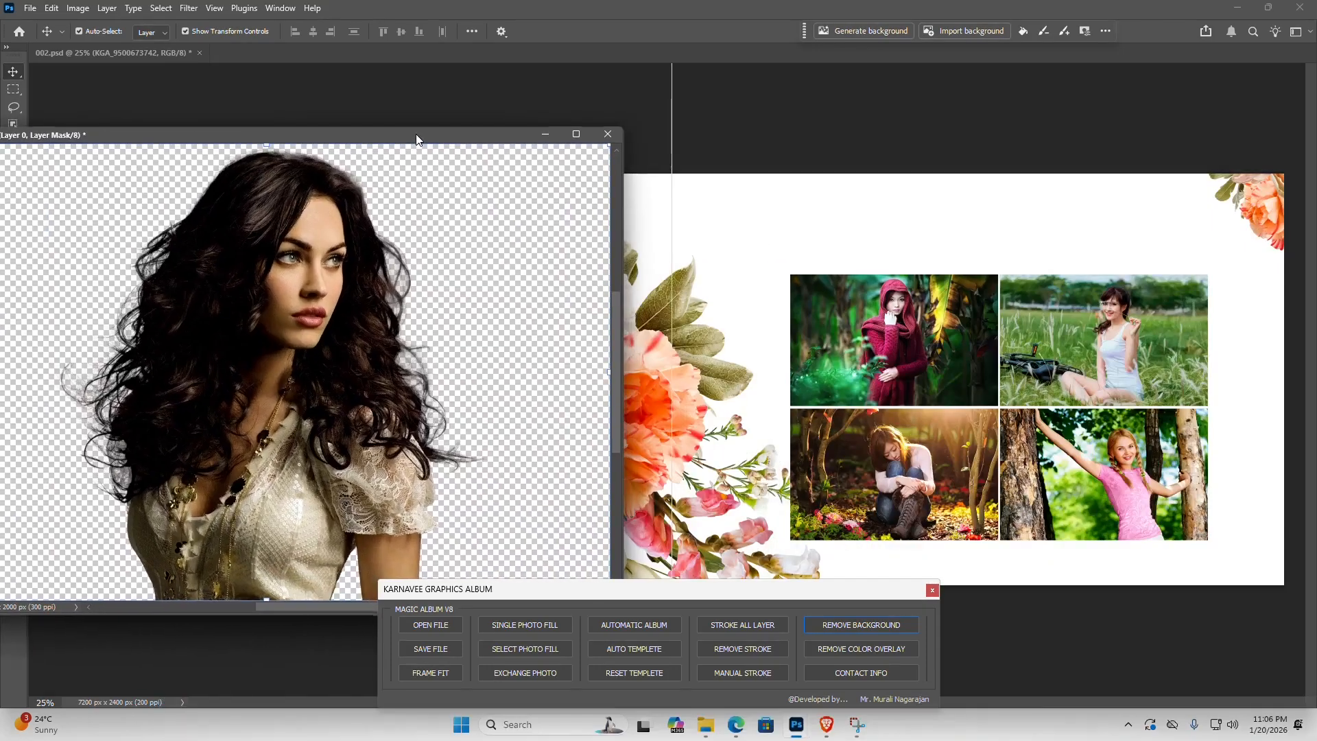
drag(289, 274, 669, 361)
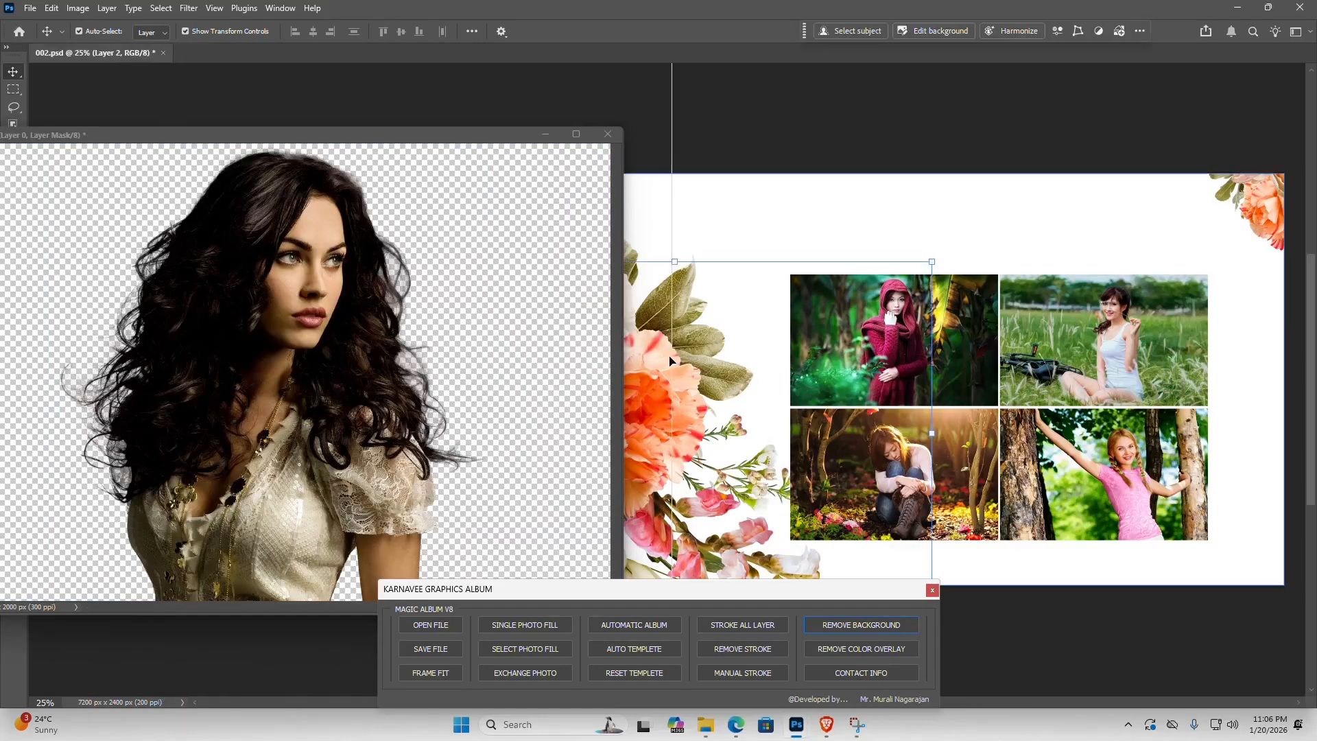
click(477, 221)
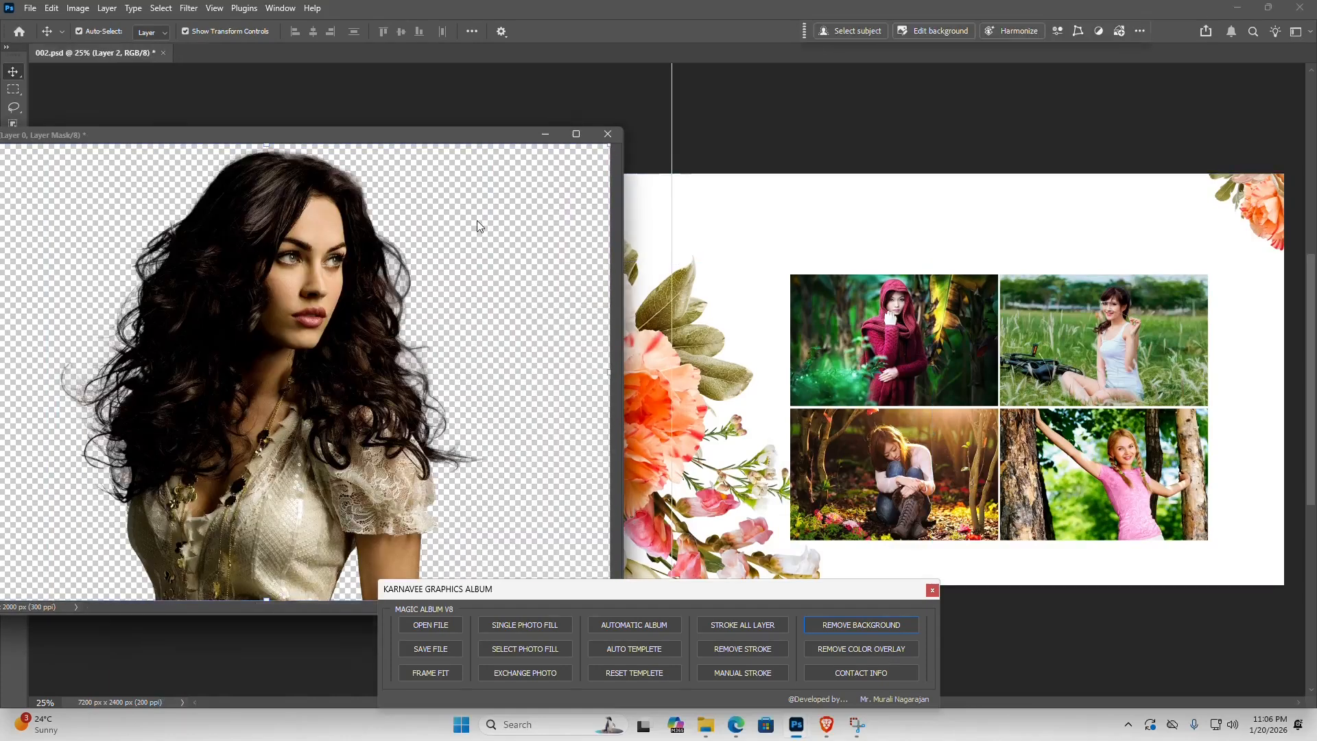
click(710, 327)
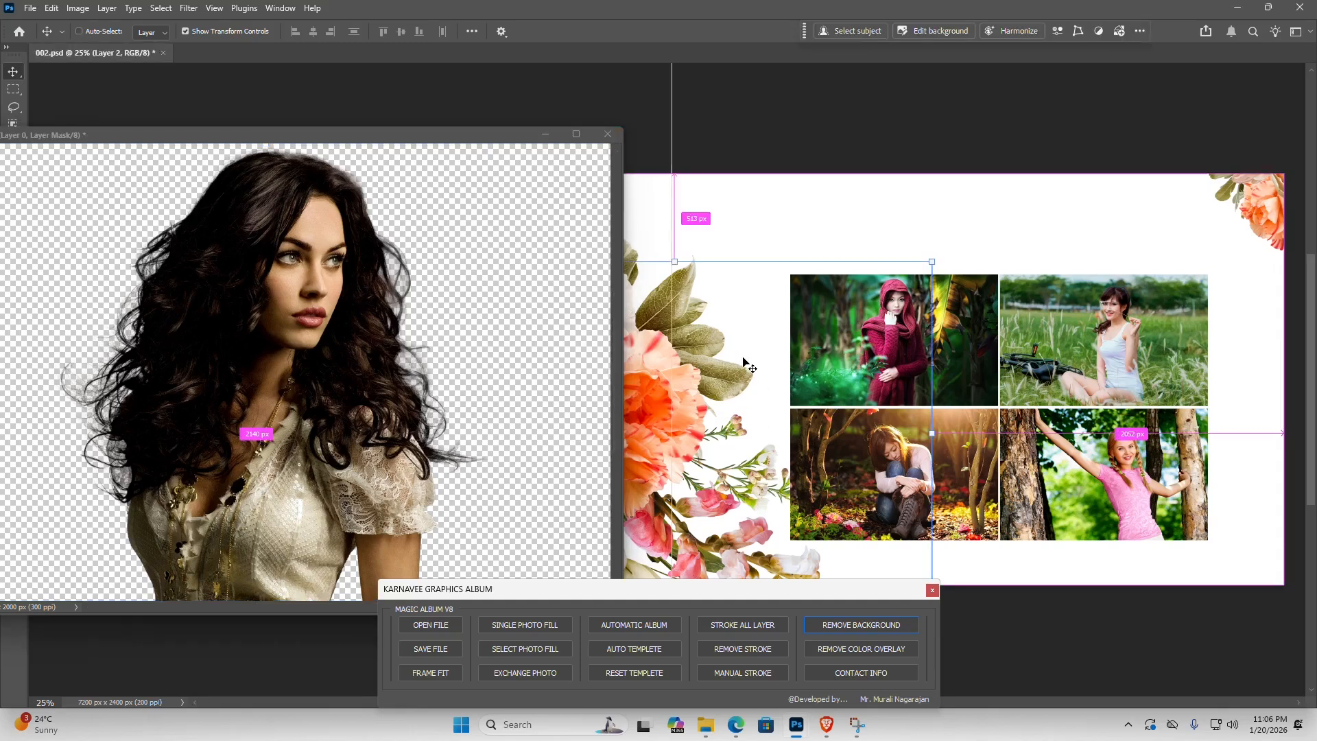
click(577, 147)
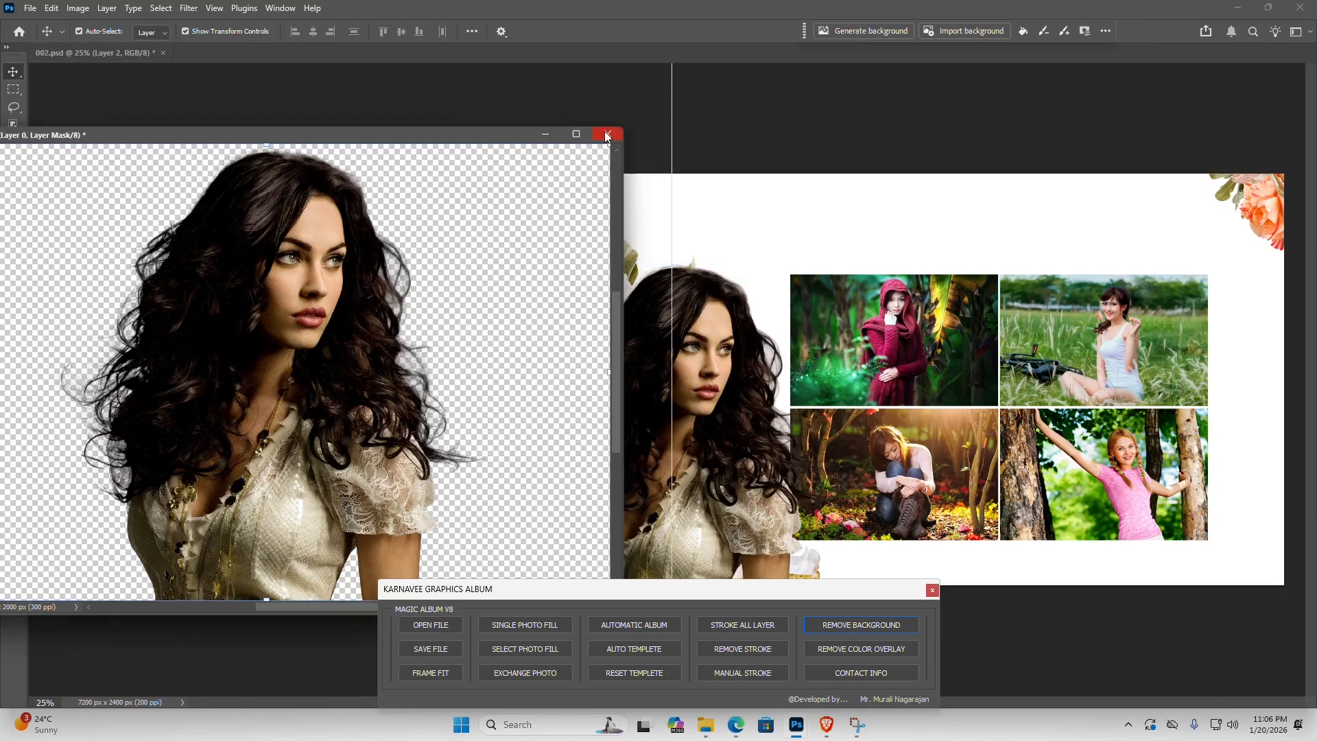
- Close 014.jpg without saving and move the cut-out woman slightly up and left over the floral centre of 002.psd
click(608, 134)
click(646, 269)
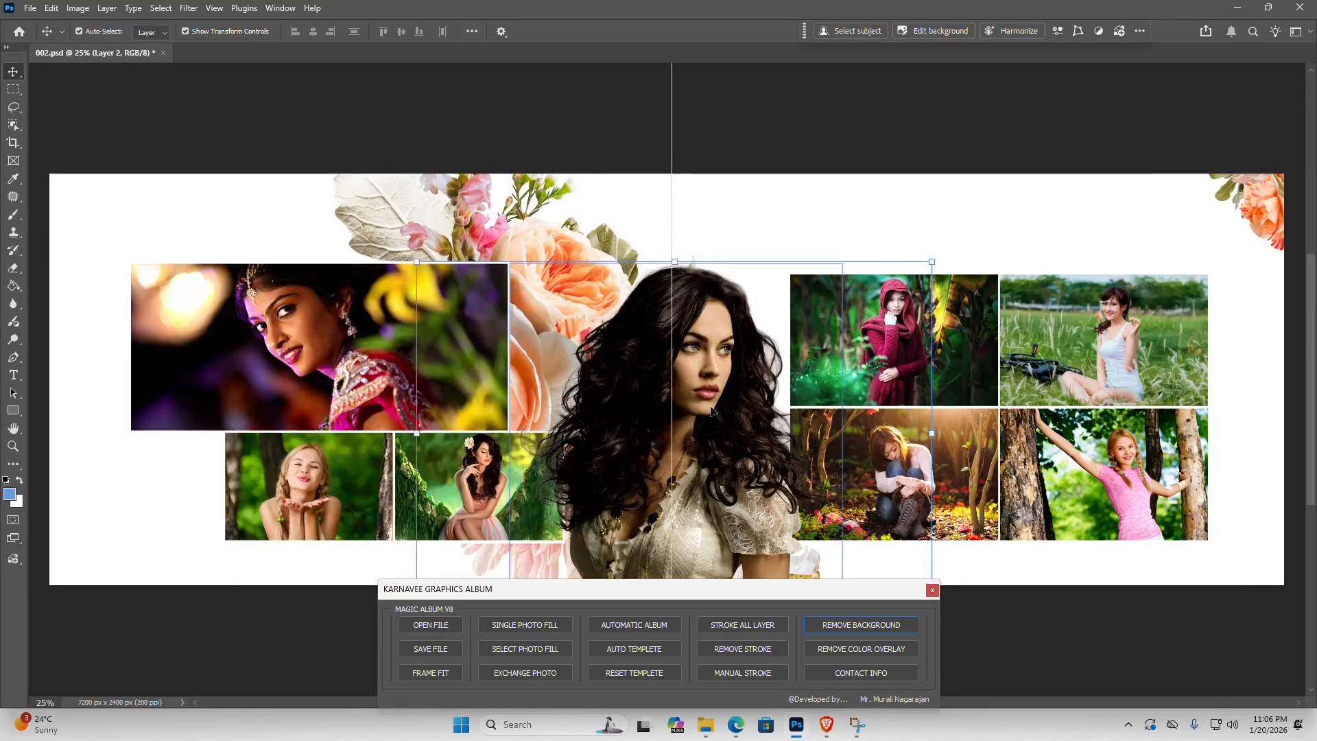
drag(645, 274, 661, 434)
- Open photo 019 from Karnavee Album's Photos folder through the Magic Album panel and remove its background
click(424, 626)
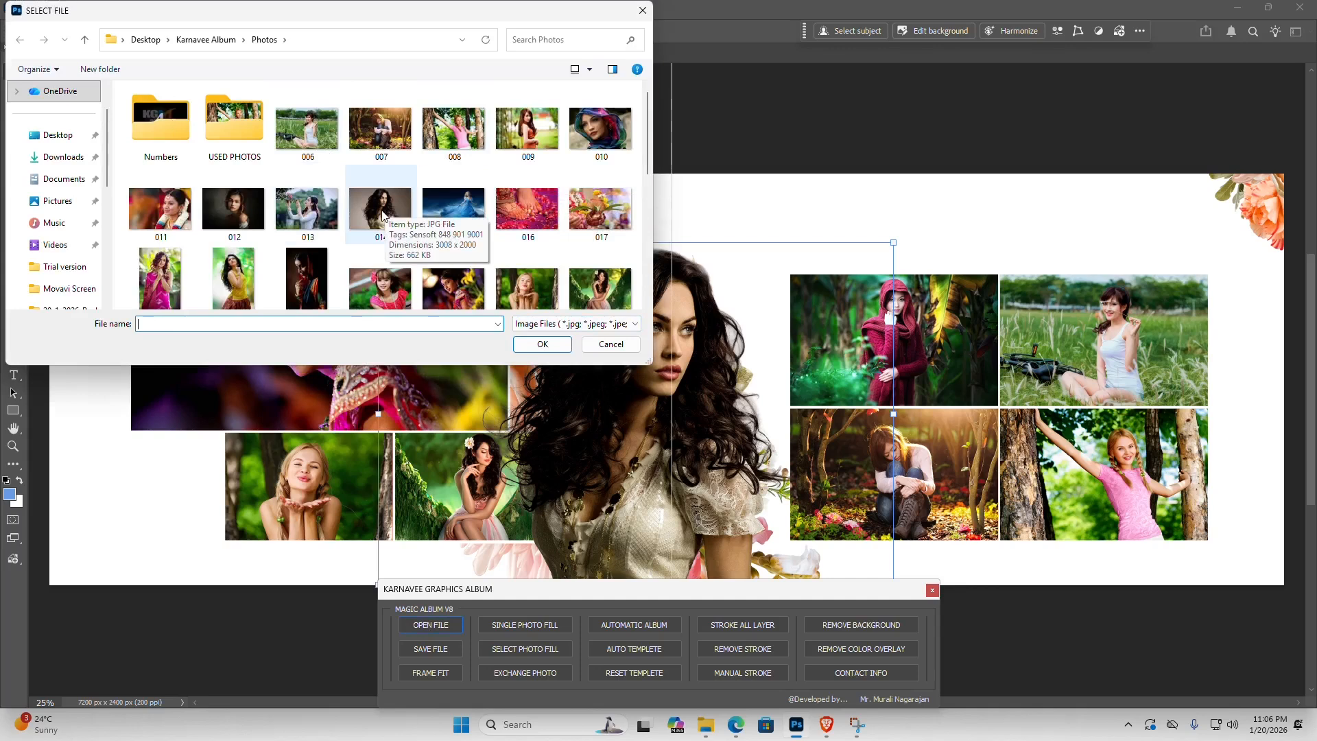
click(227, 280)
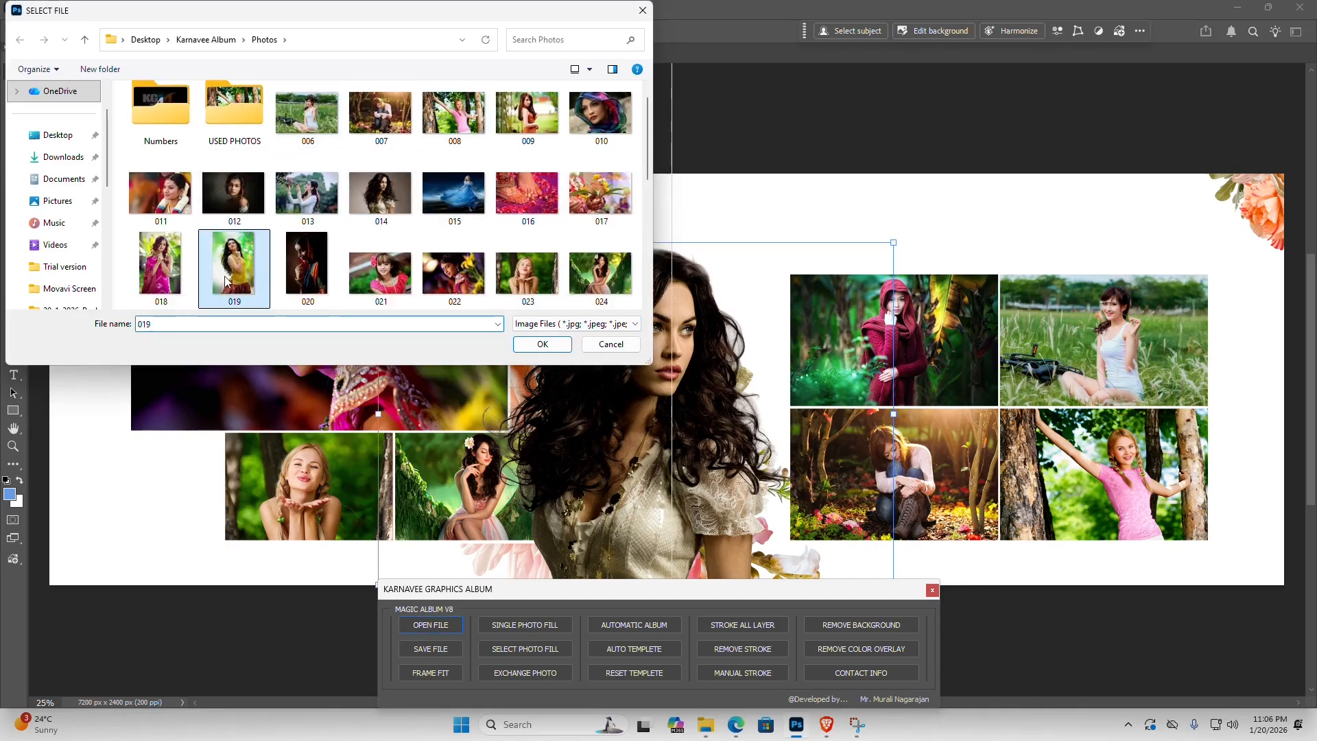
double_click(236, 259)
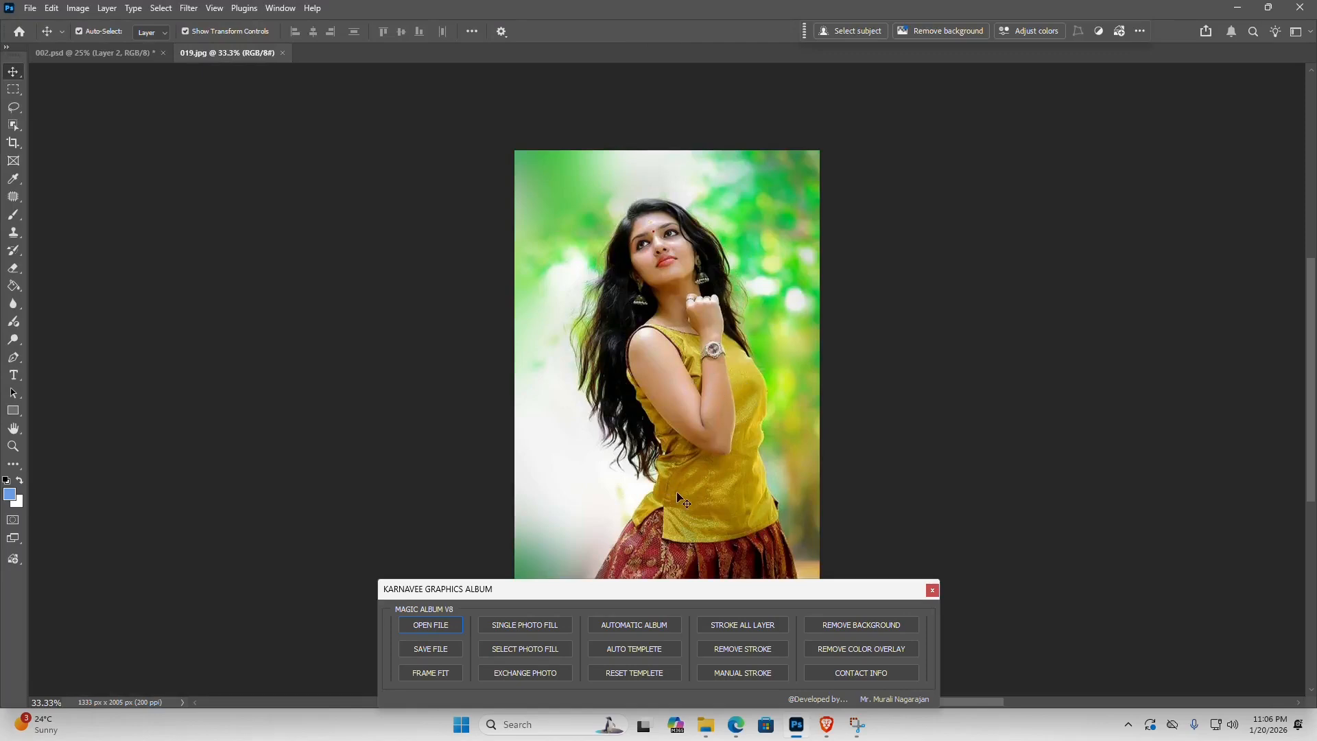
click(851, 623)
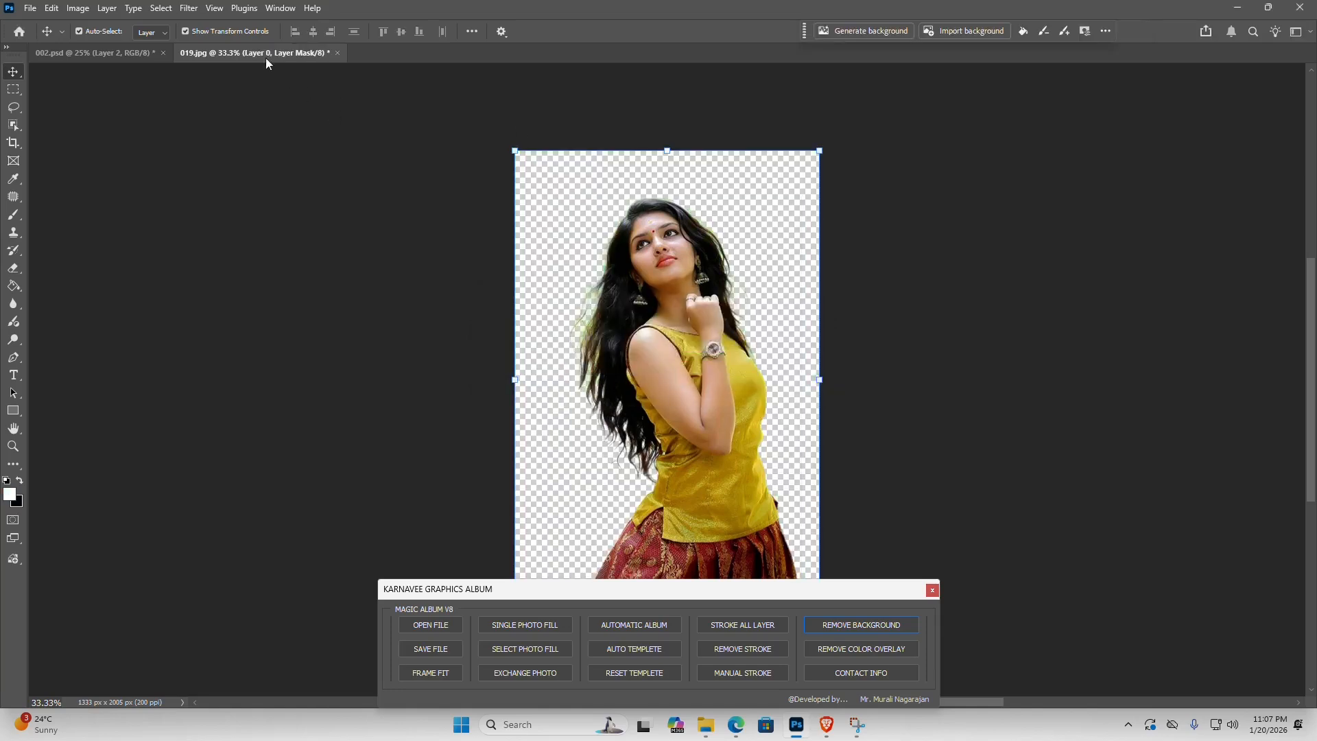
- Move the existing cut-out woman onto the right page and copy the floated 019.jpg cut-out onto the middle of the 002.psd spread
drag(278, 53, 202, 147)
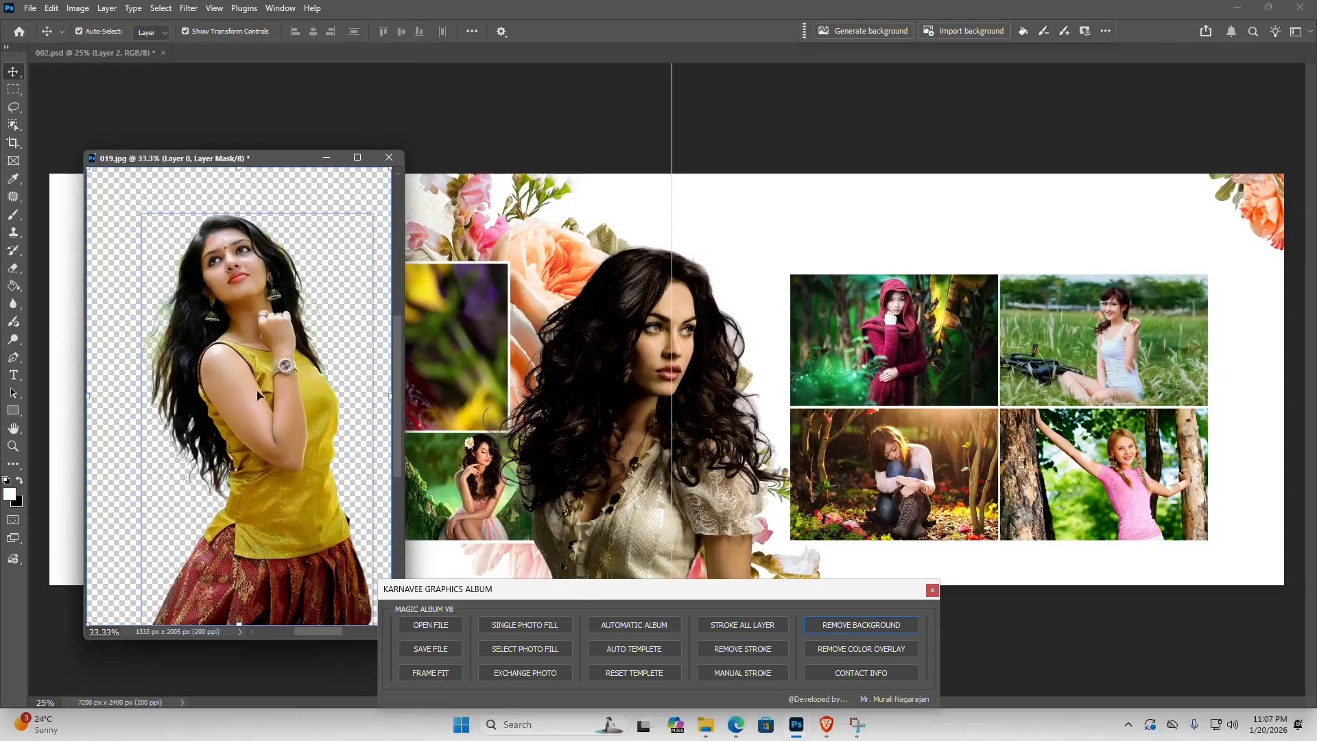
drag(648, 336, 927, 418)
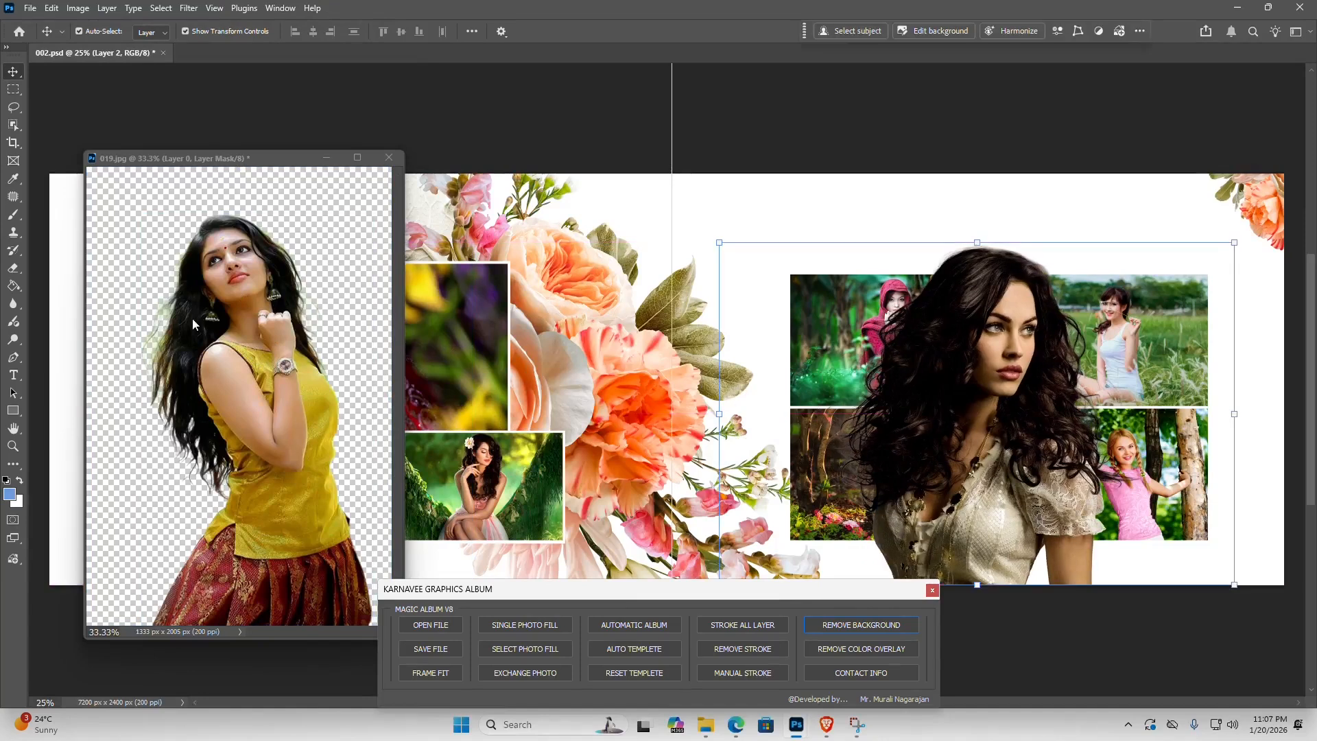
drag(230, 273, 722, 379)
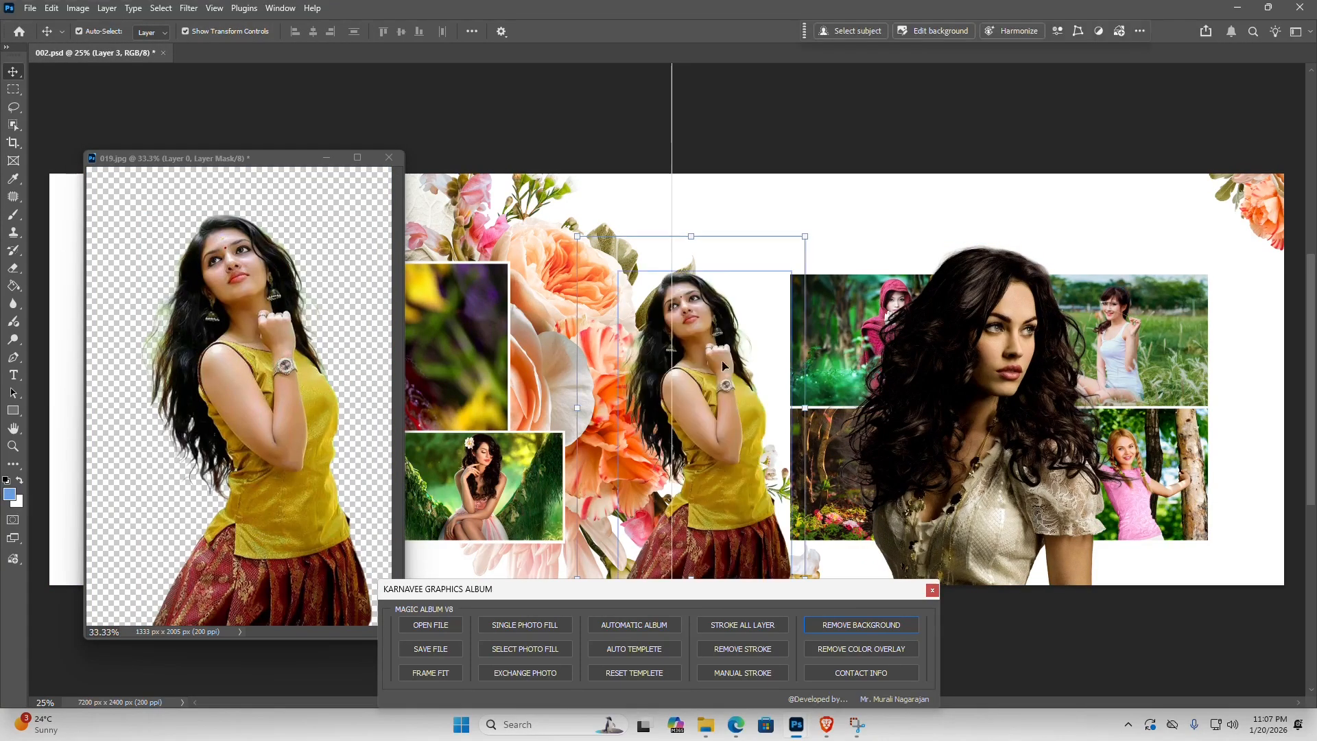
- Enlarge the copied 019 cut-out to about 117% over the floral centre and close 019.jpg without saving
drag(716, 433, 675, 449)
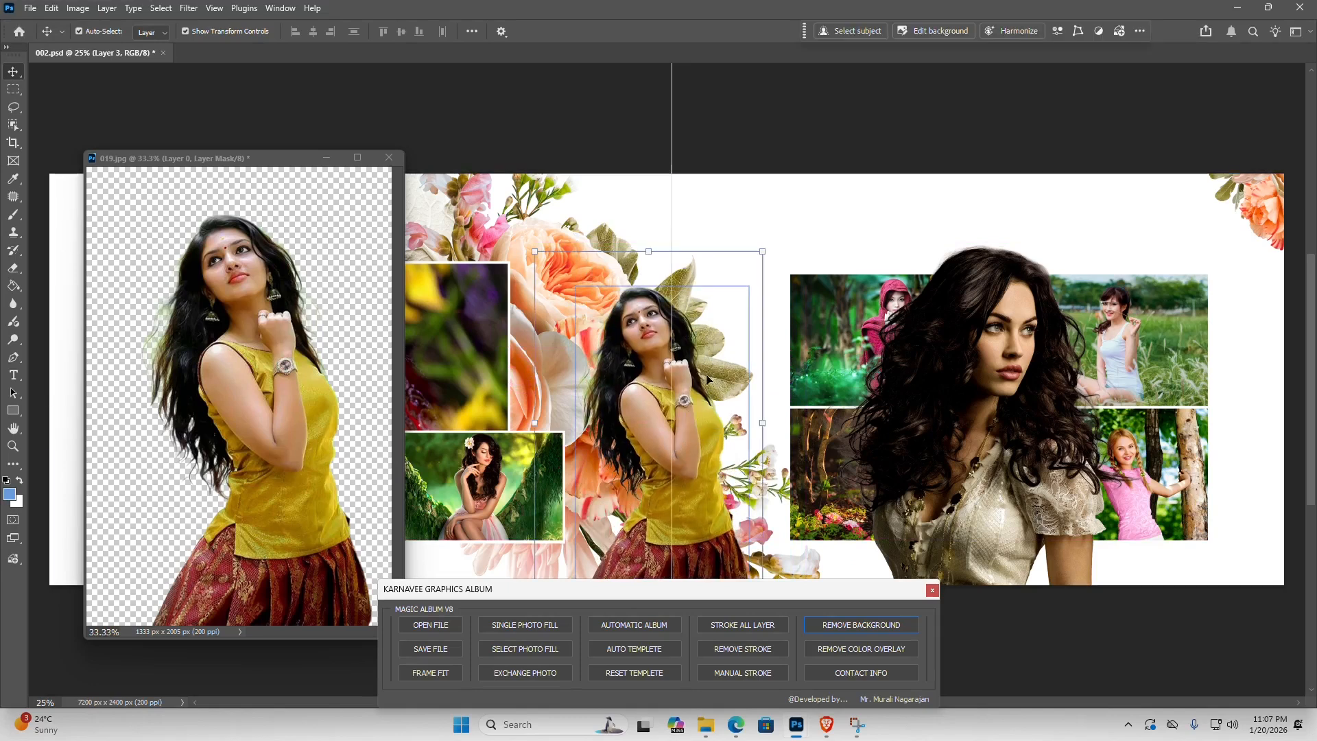
drag(760, 251, 815, 197)
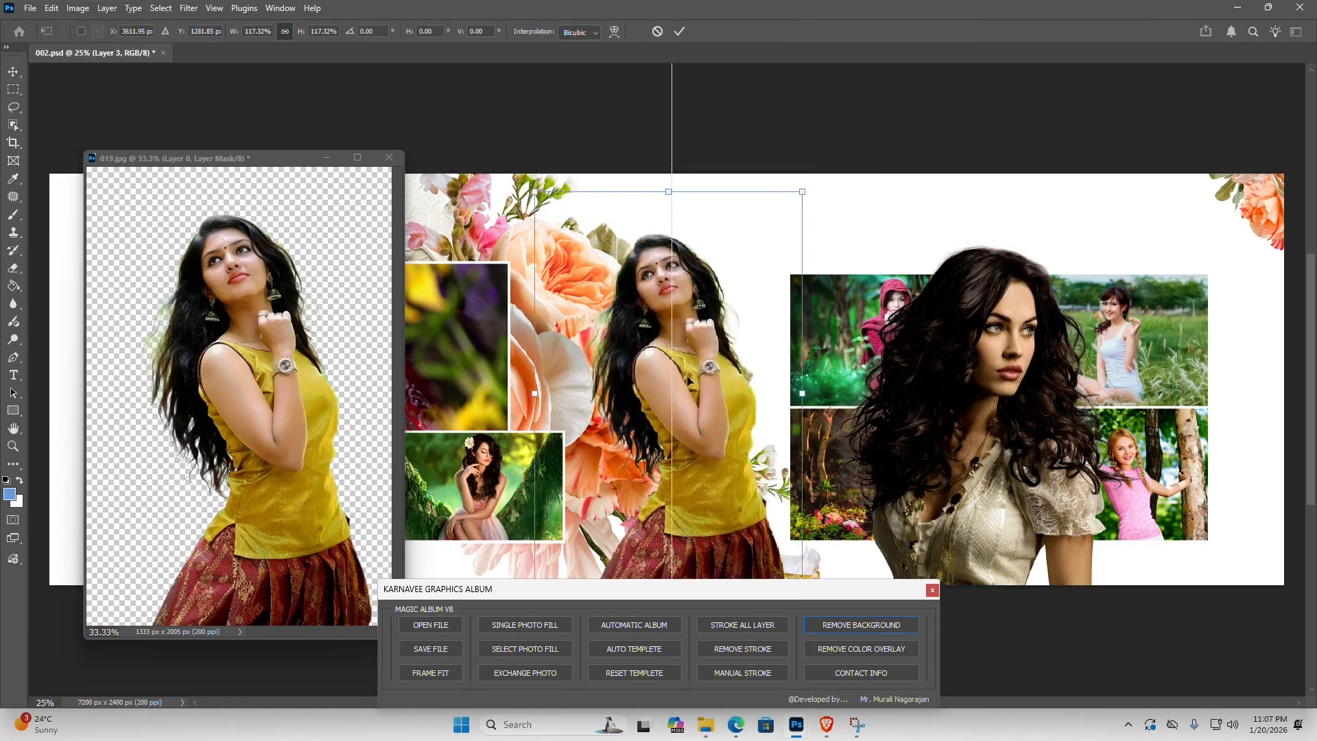
key(Return)
click(347, 294)
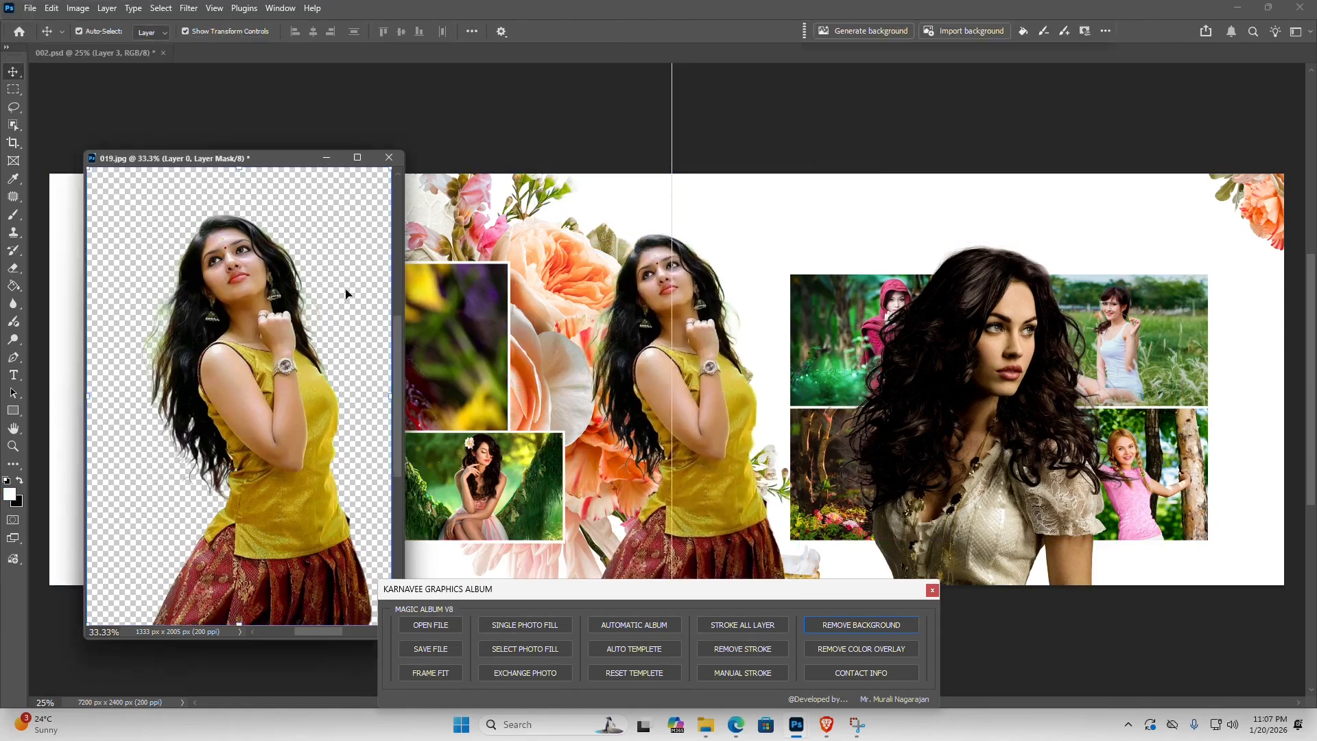
click(385, 160)
click(654, 269)
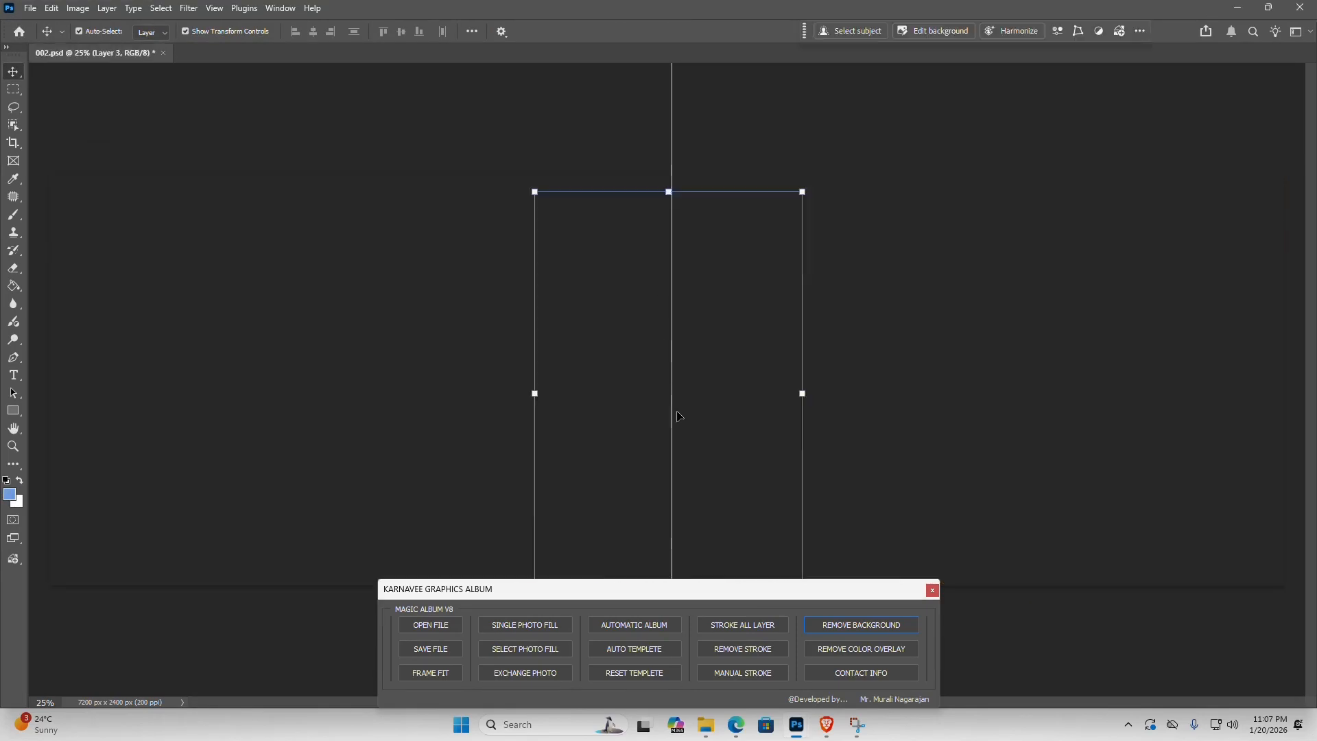
- Try the two cut-out women at different spots, ending side by side across the spread's centre with the 014 woman on the left page
drag(686, 373, 895, 402)
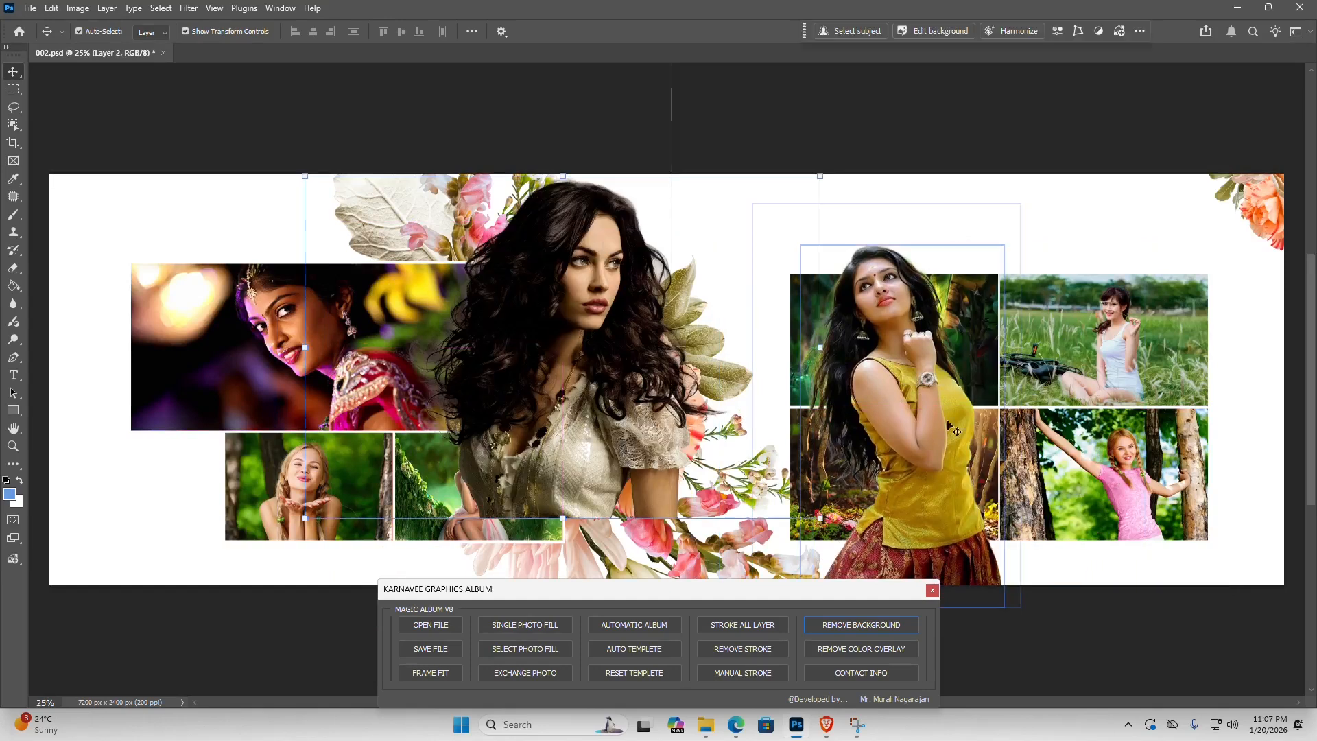
drag(905, 399, 1101, 425)
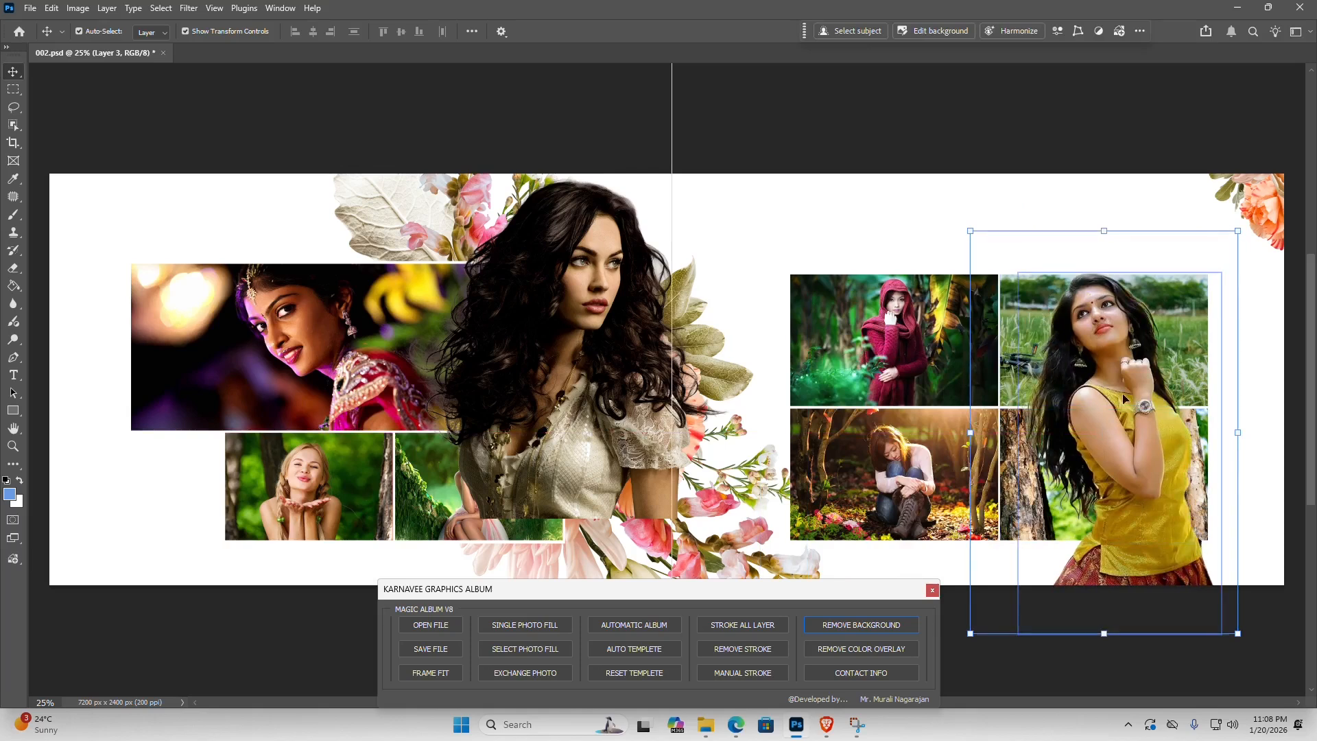
drag(1091, 406, 781, 413)
click(597, 385)
drag(596, 271, 542, 374)
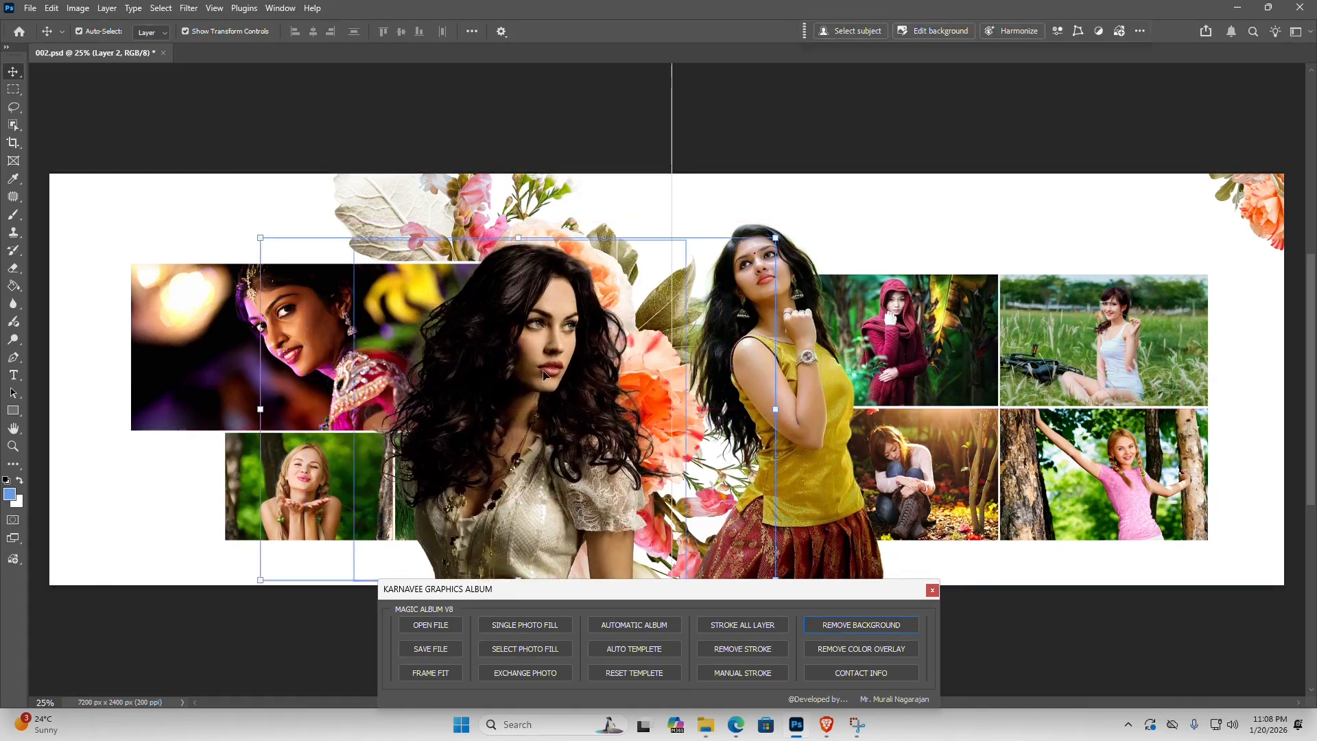
- Delete both cut-out women from the 002.psd sheet
key(Delete)
click(757, 382)
key(Delete)
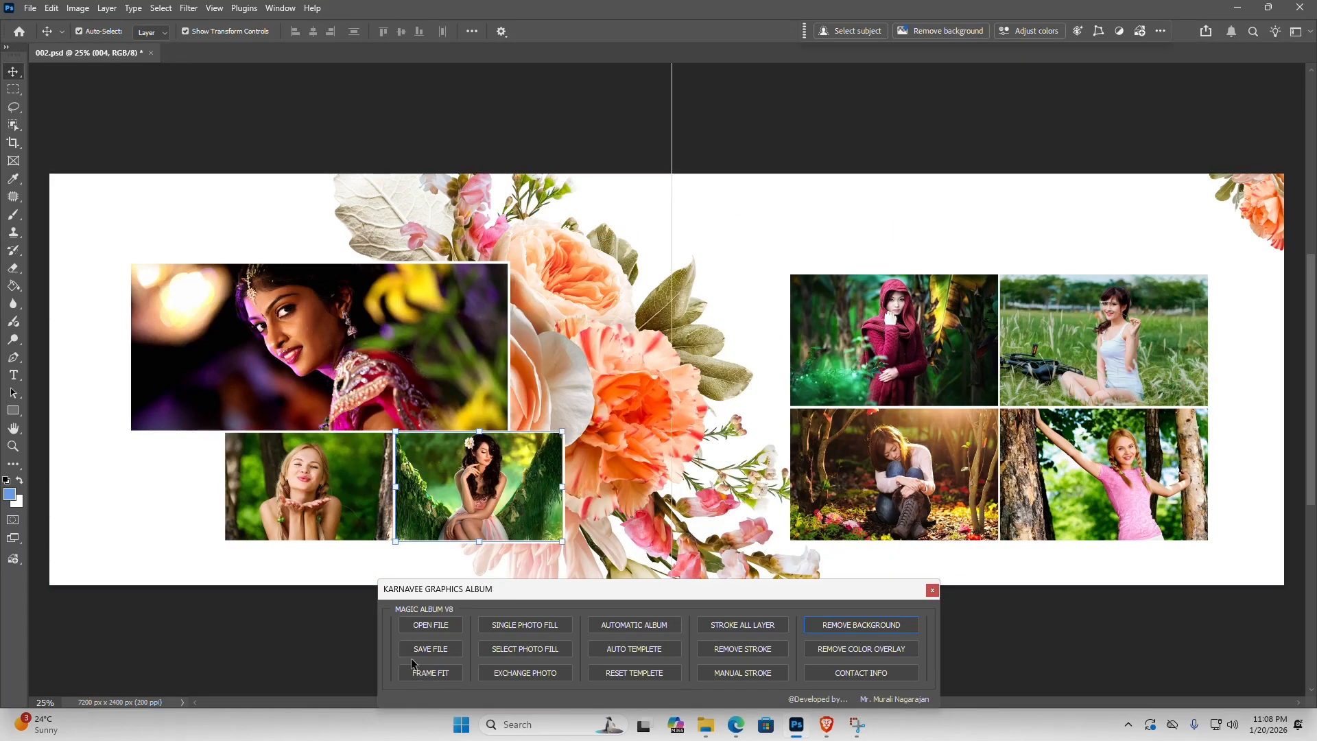
- Delete the four photos on the right page, leaving their coloured template frames in place
click(891, 346)
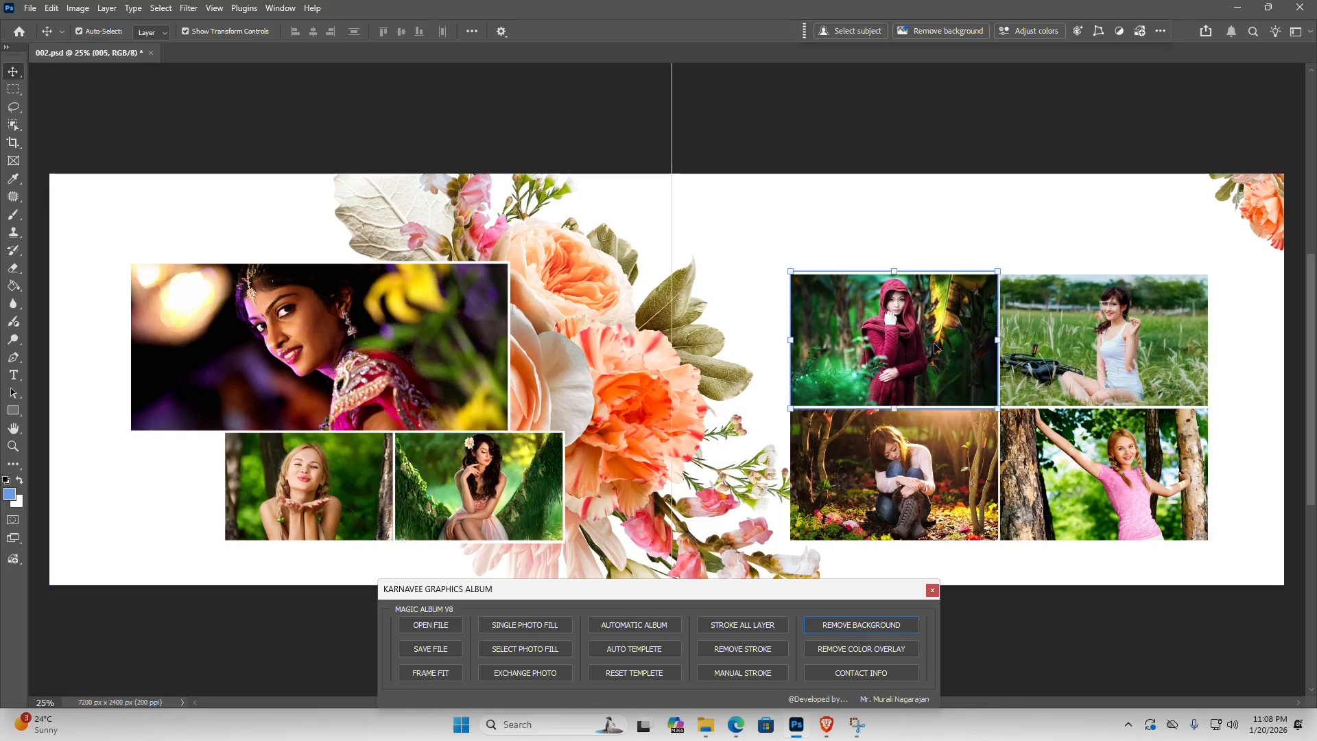
key(Delete)
key(Delete)
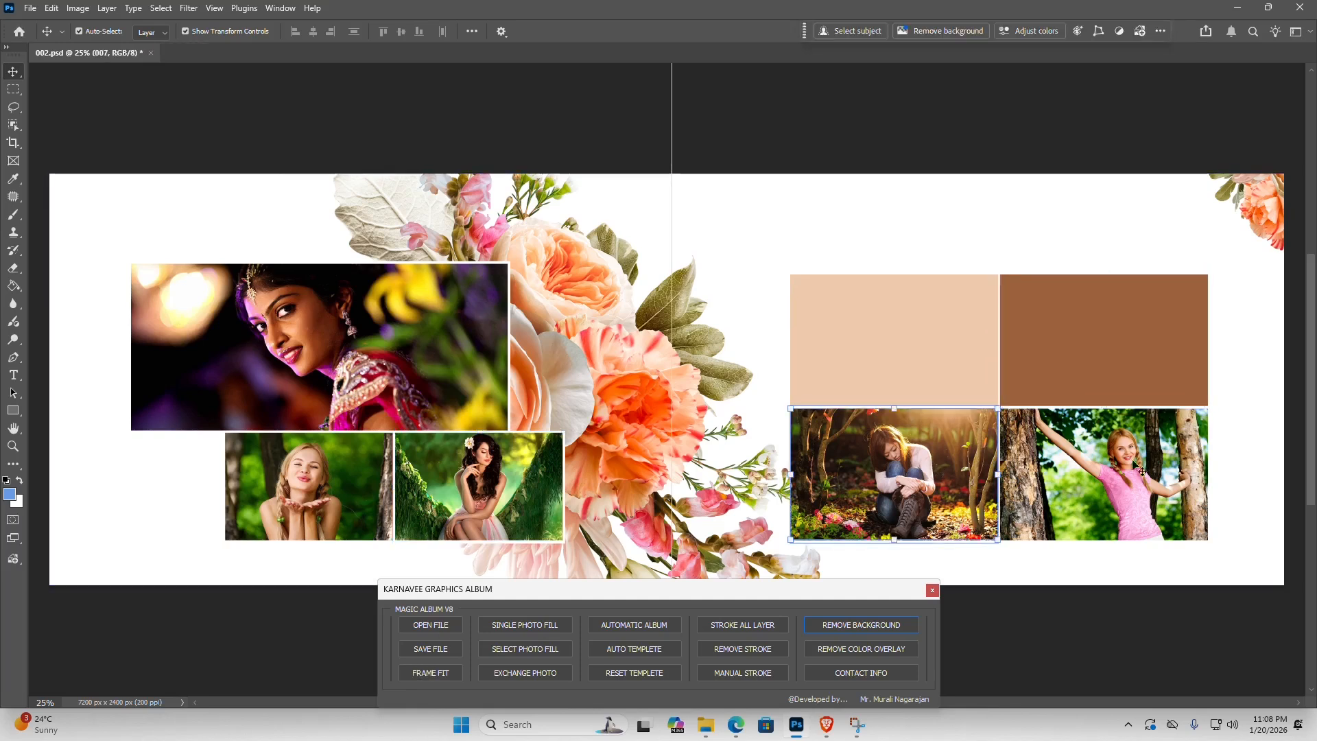
key(Delete)
key(Delete)
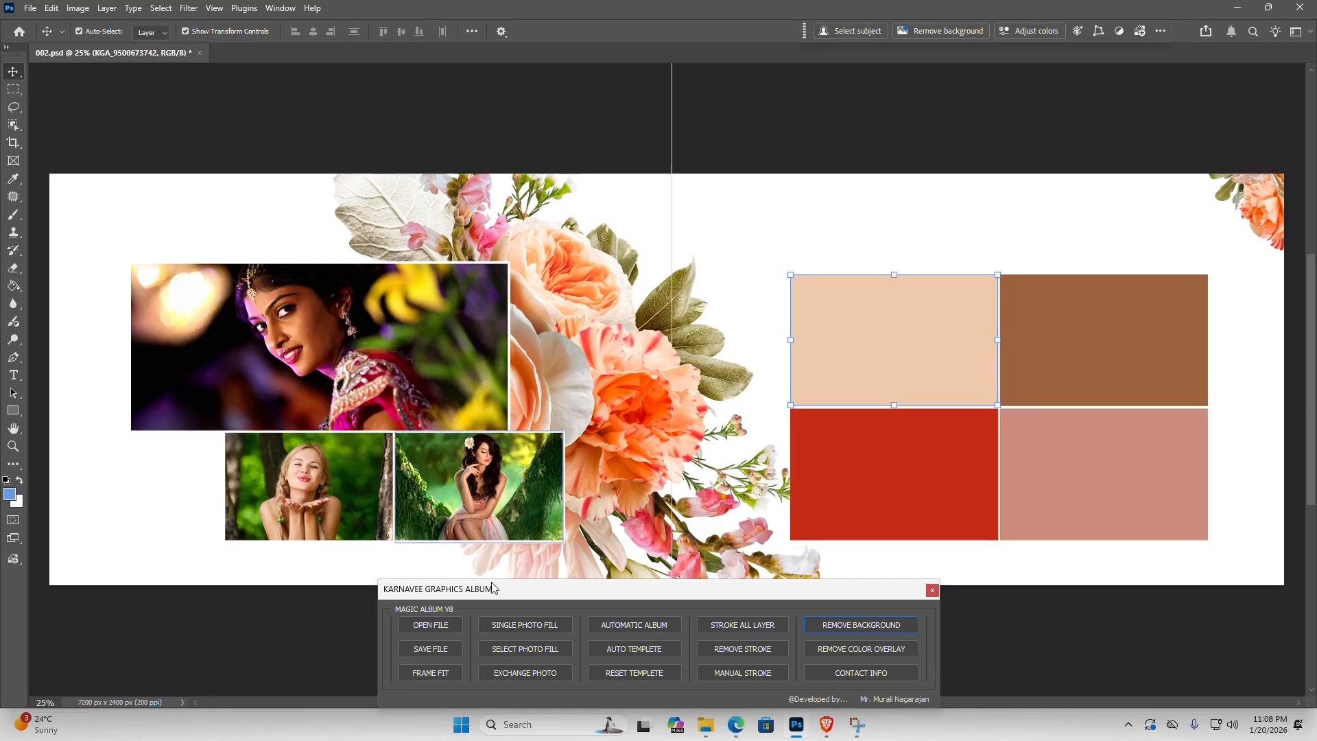
- Fill the peach frame on the right page with photo 006 using Single Photo Fill
click(524, 625)
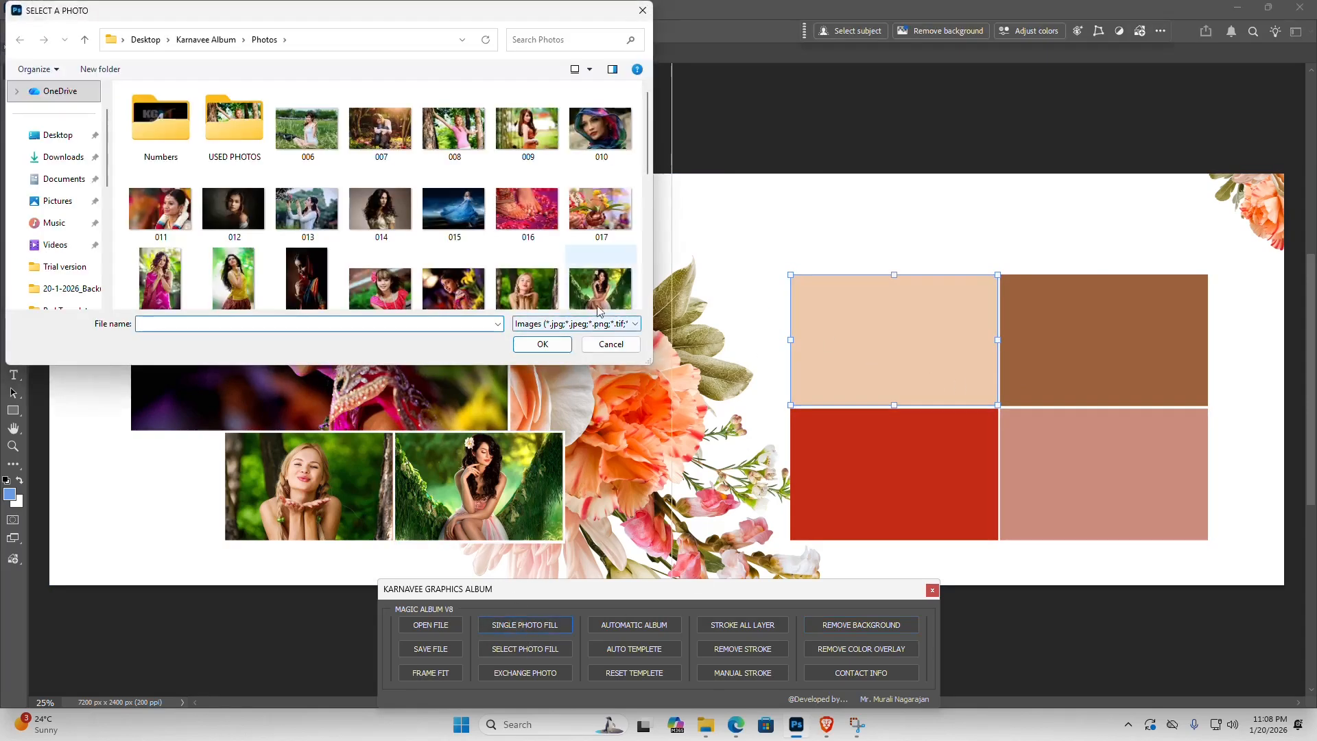
click(306, 128)
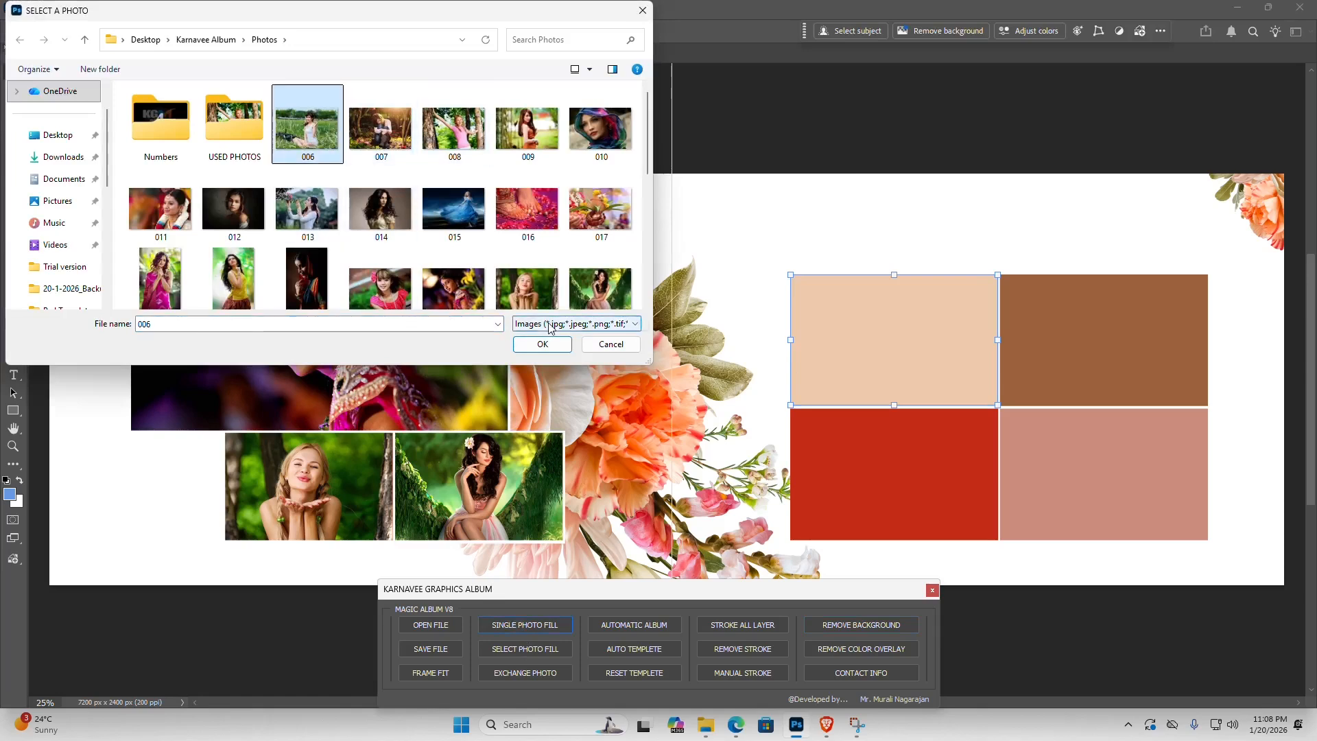
click(542, 345)
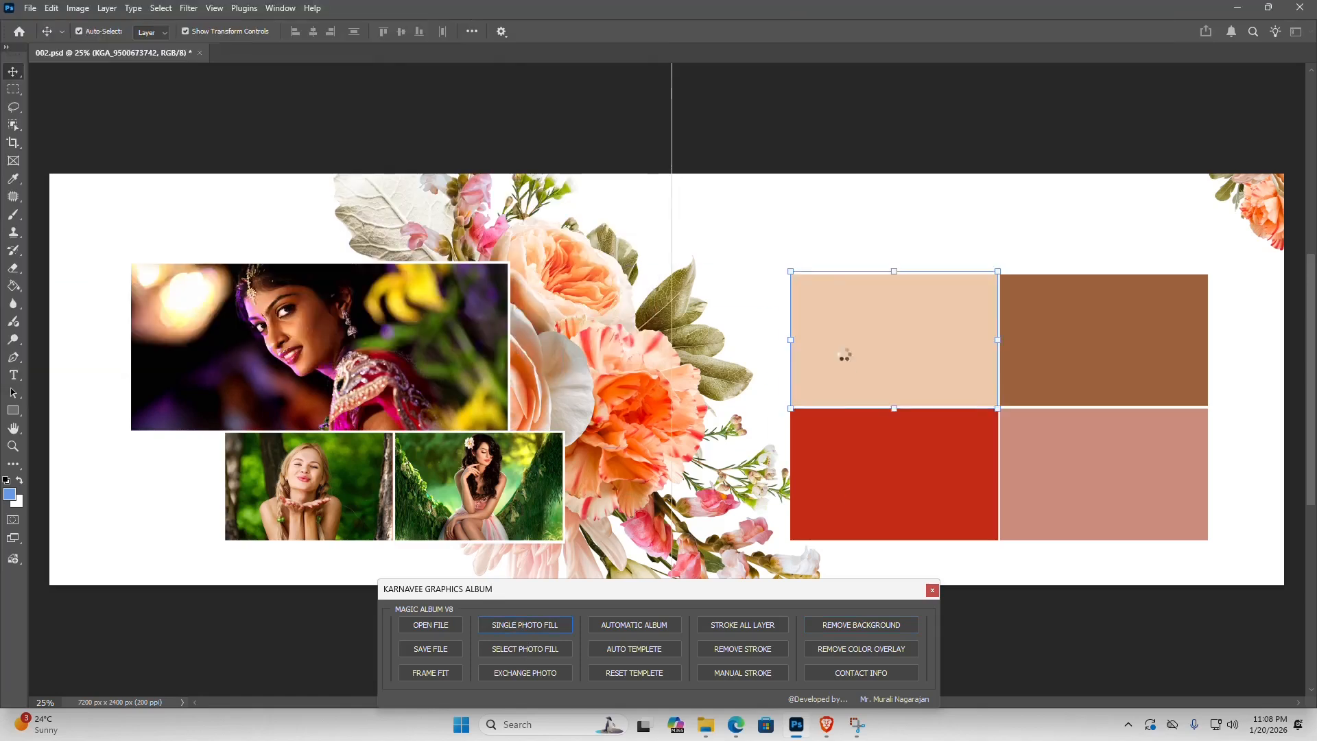
- Shrink and then enlarge photo 006 inside its frame, and refit it to the frame with Frame Fit
drag(998, 269, 954, 322)
key(Return)
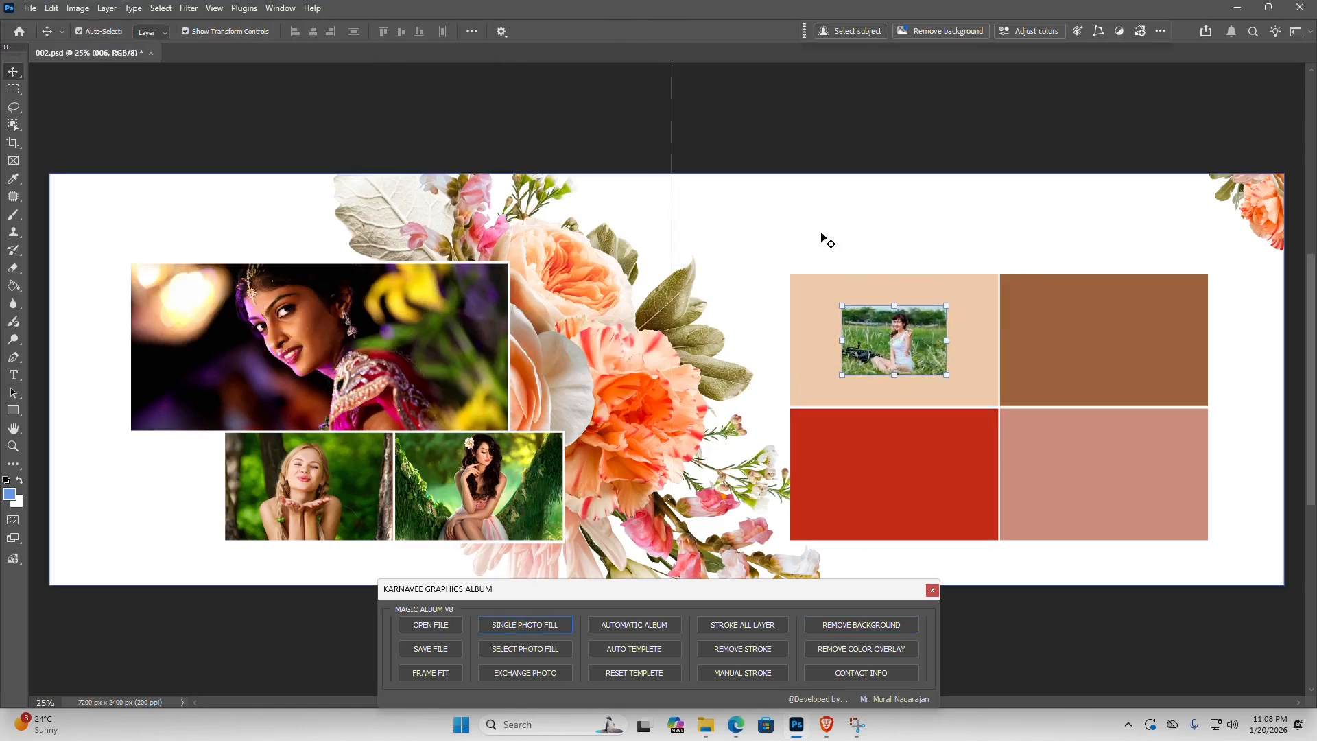
drag(907, 329, 1079, 205)
key(ctrl+t)
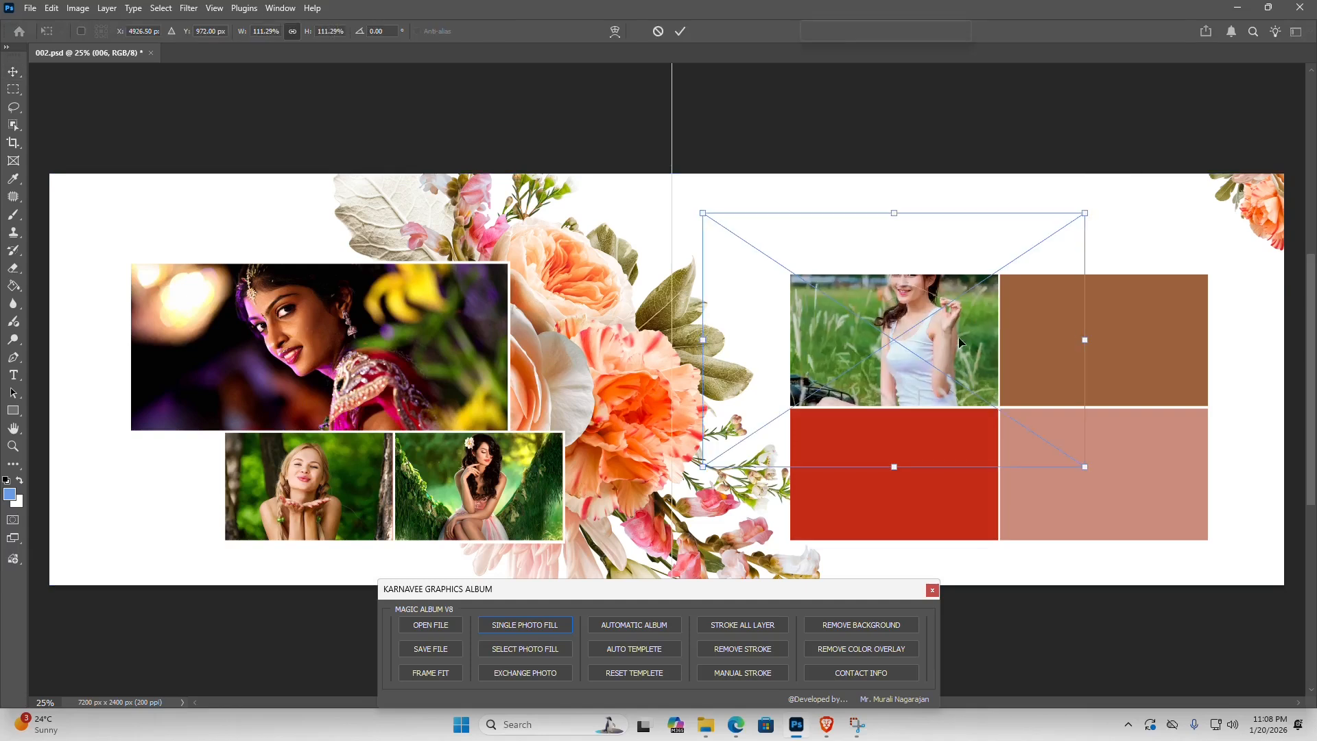
key(Return)
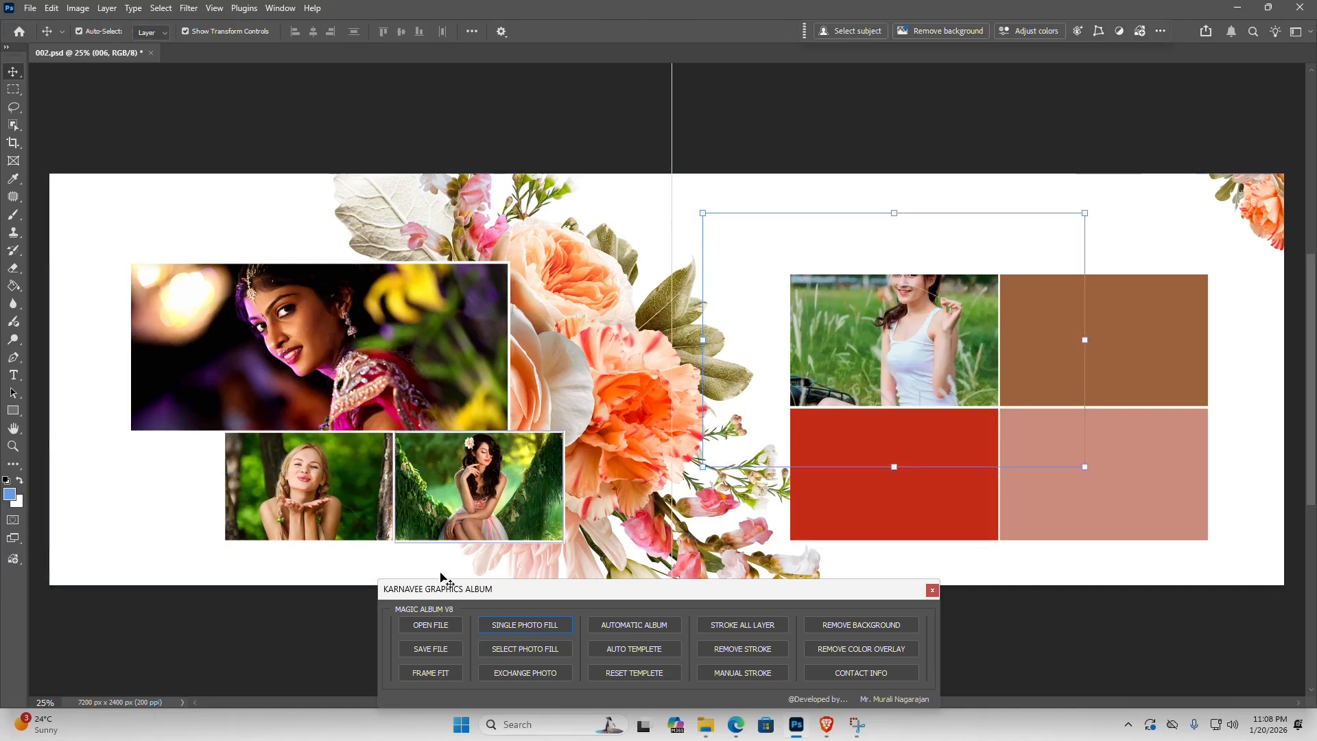
click(431, 672)
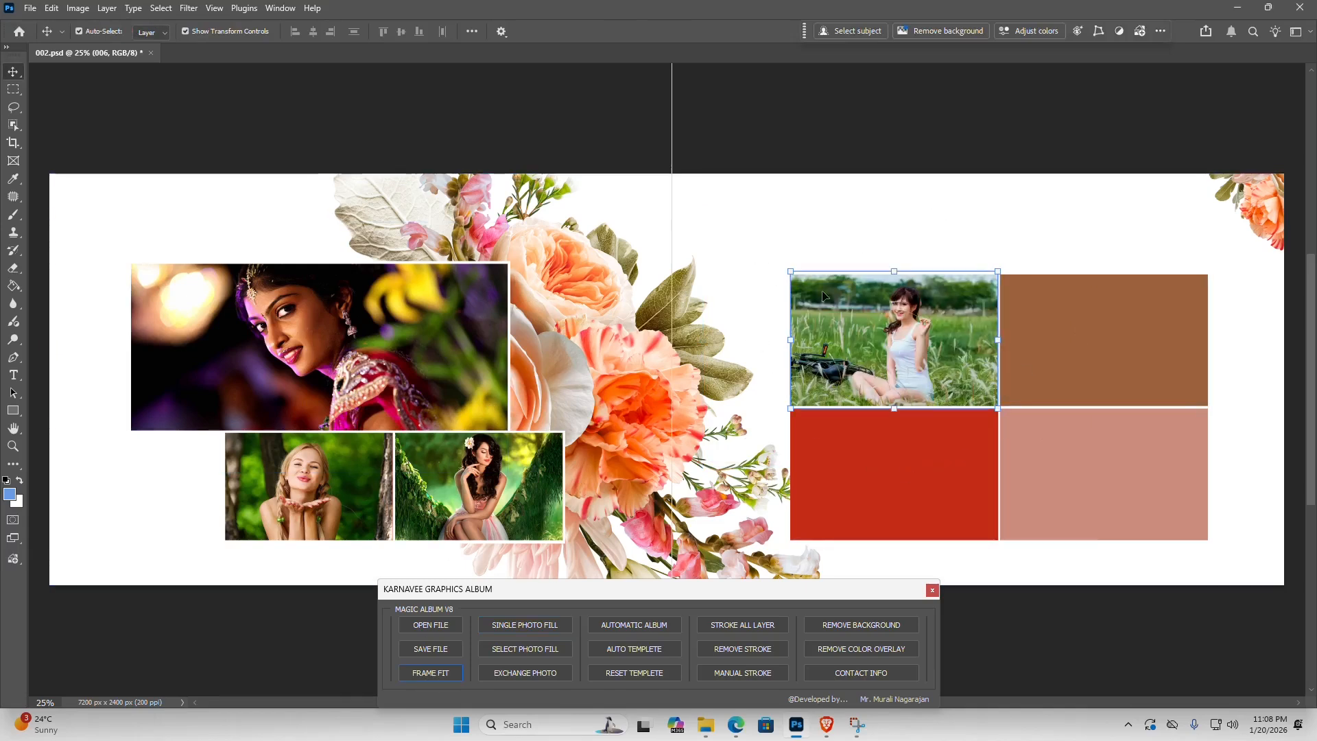
- Reset the 002.psd template, clearing the photos from all its frames on both pages
click(851, 466)
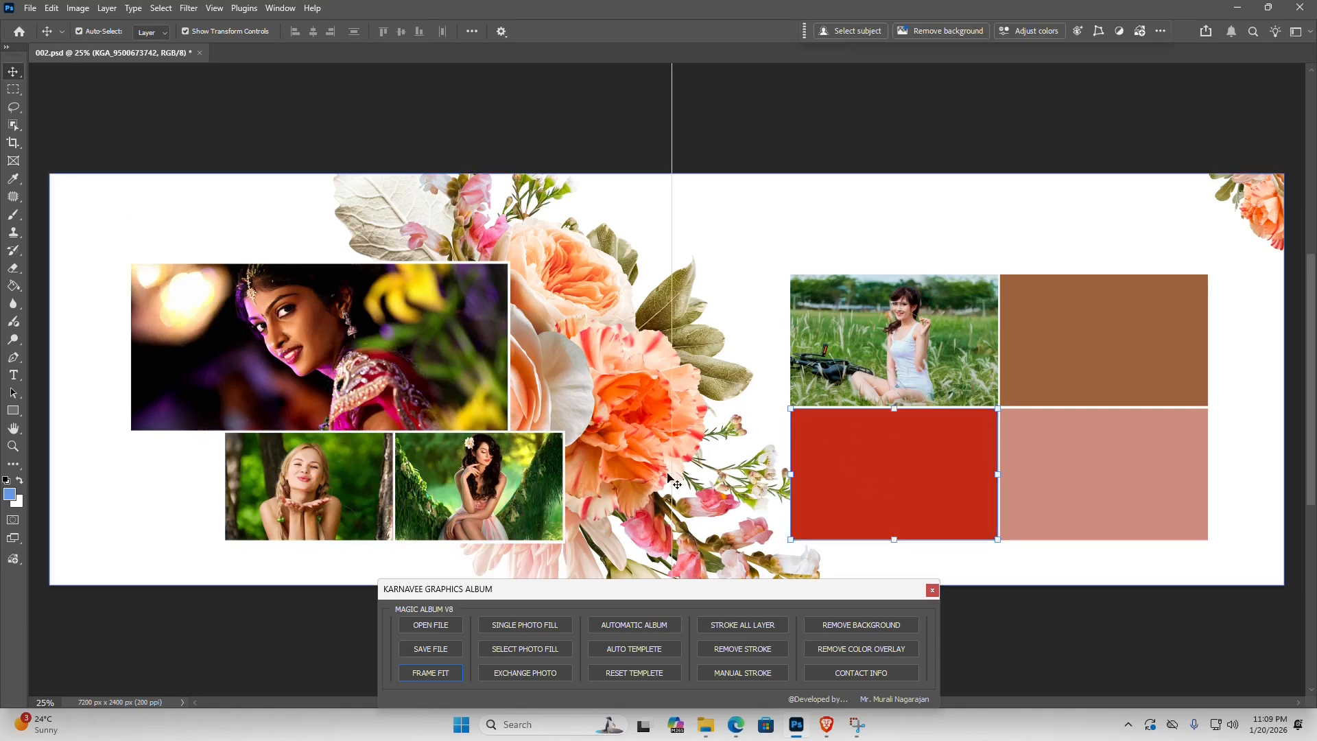
click(237, 365)
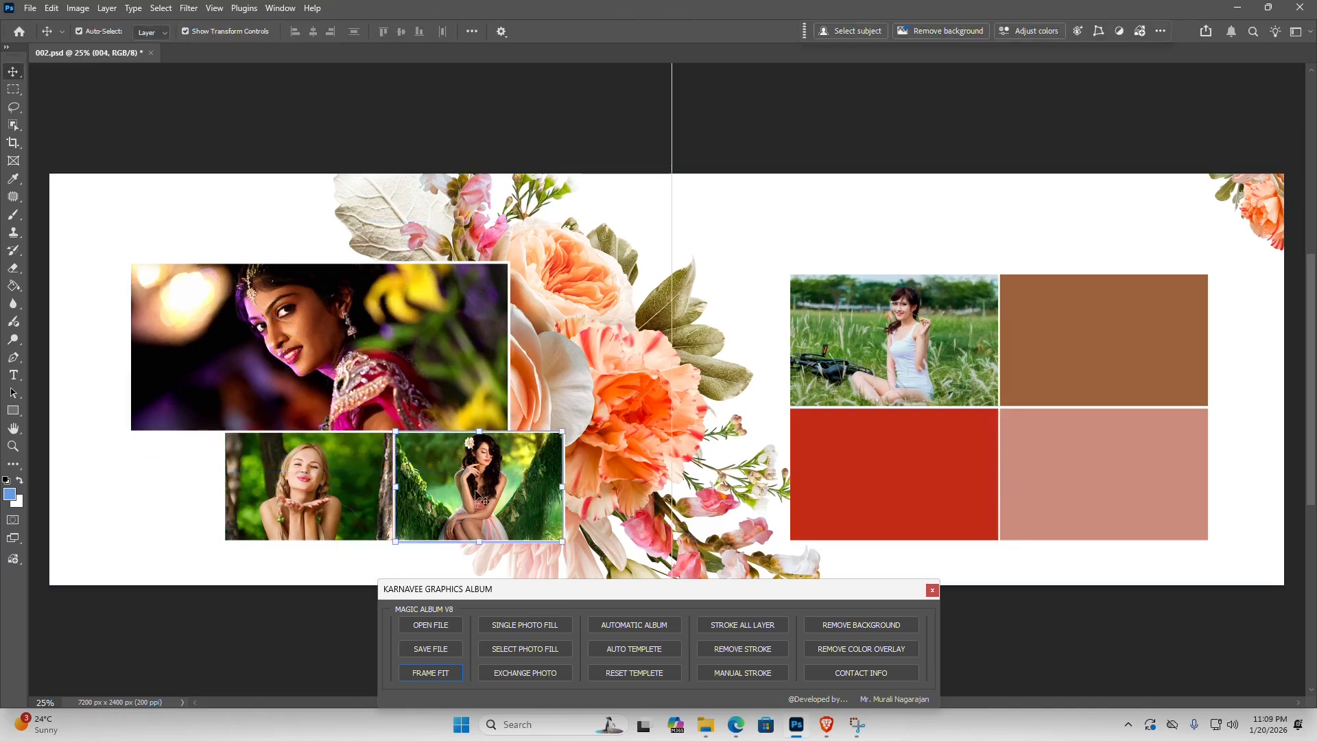
click(885, 343)
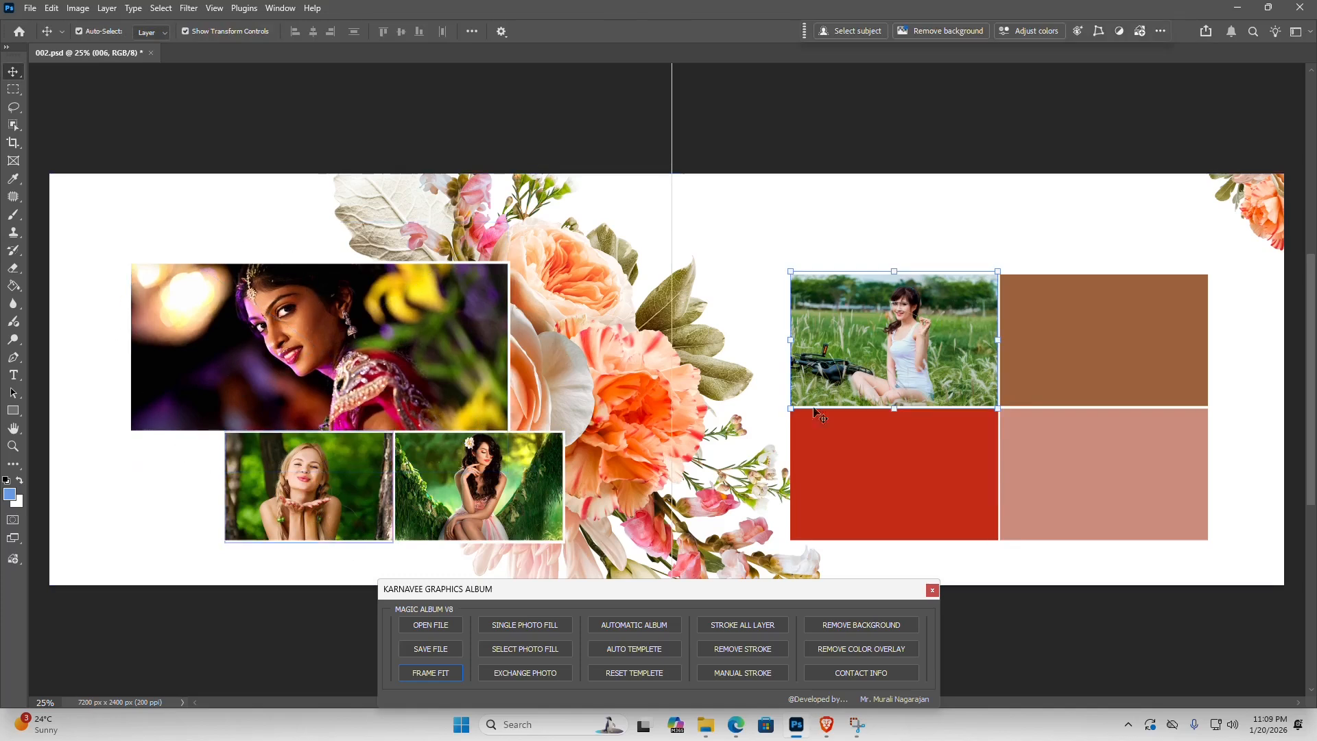
click(300, 329)
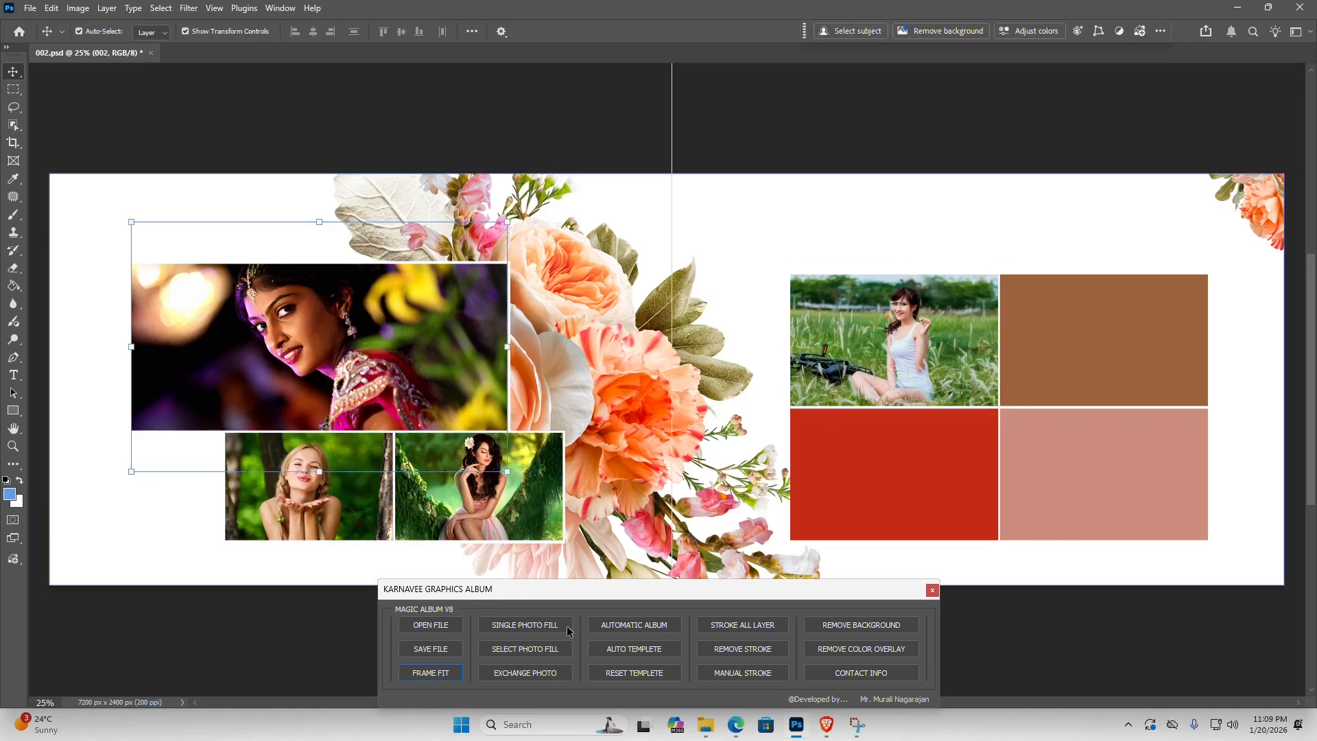
click(641, 676)
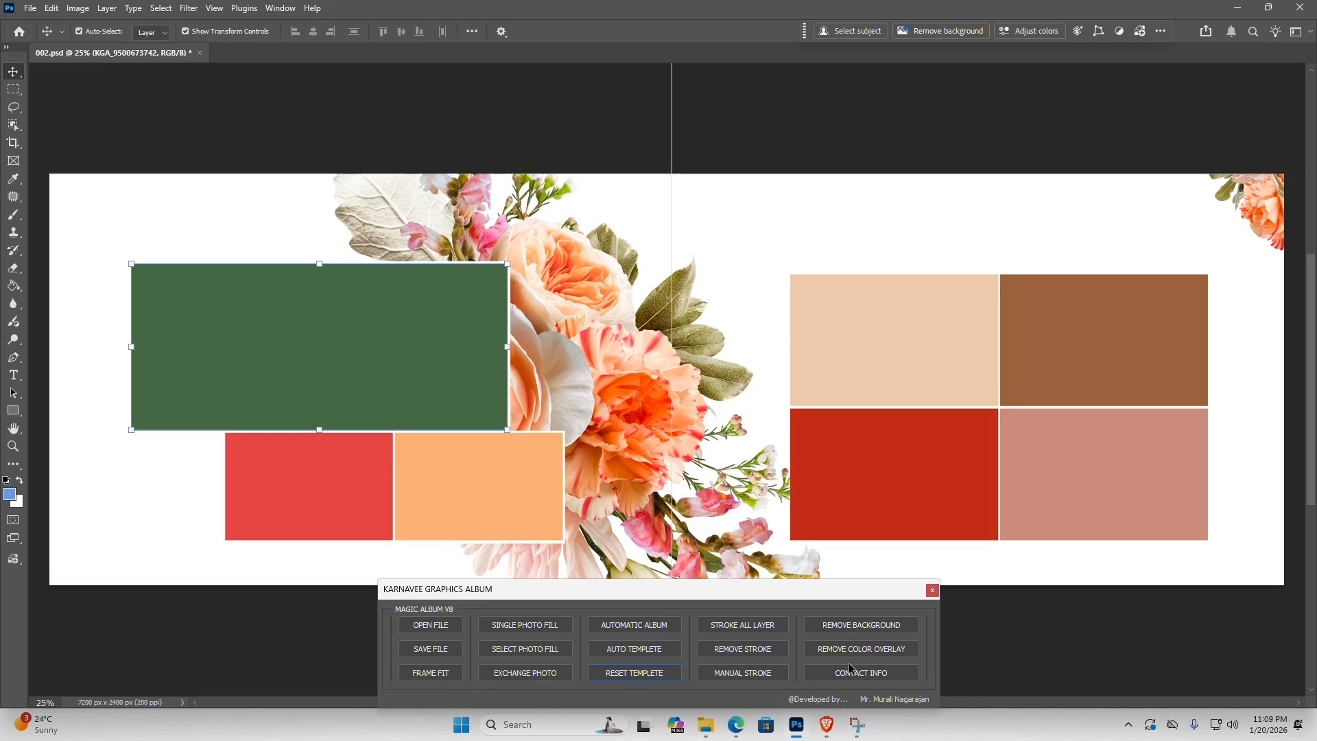
- Open the Magic Album contact information
click(886, 678)
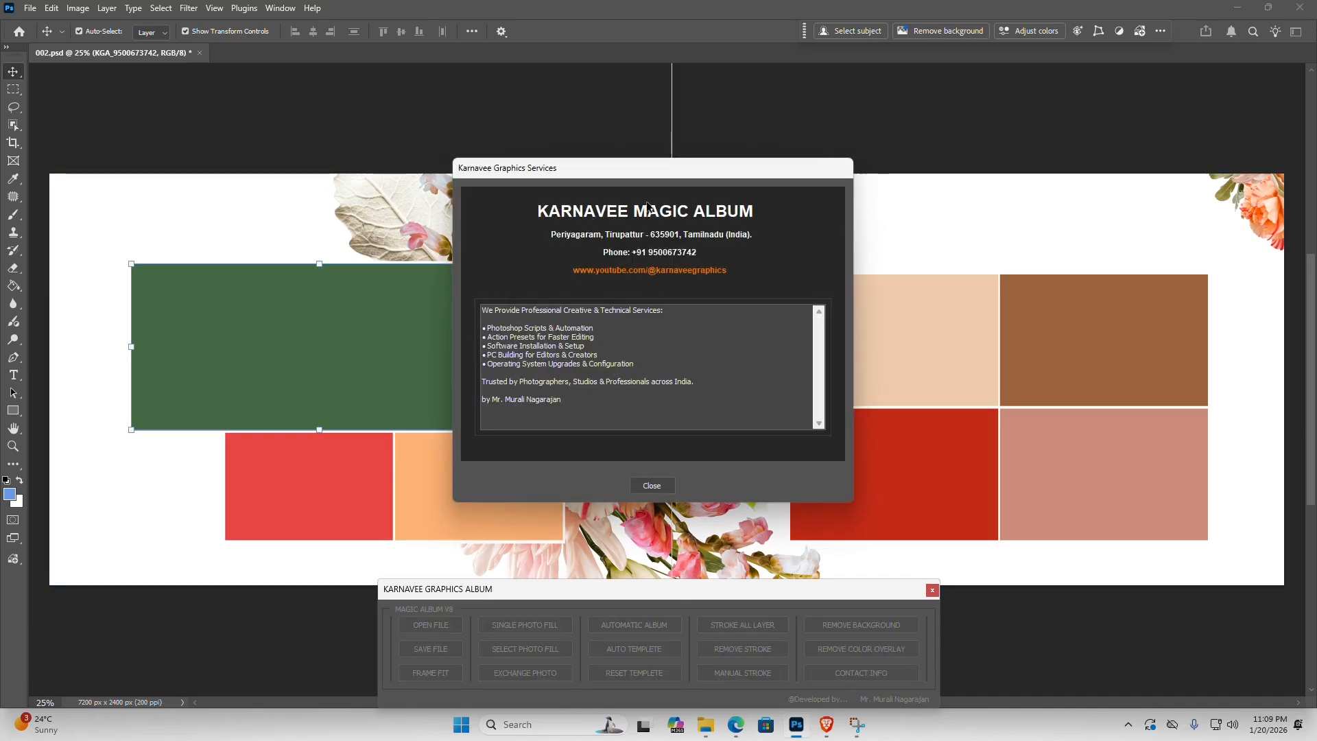